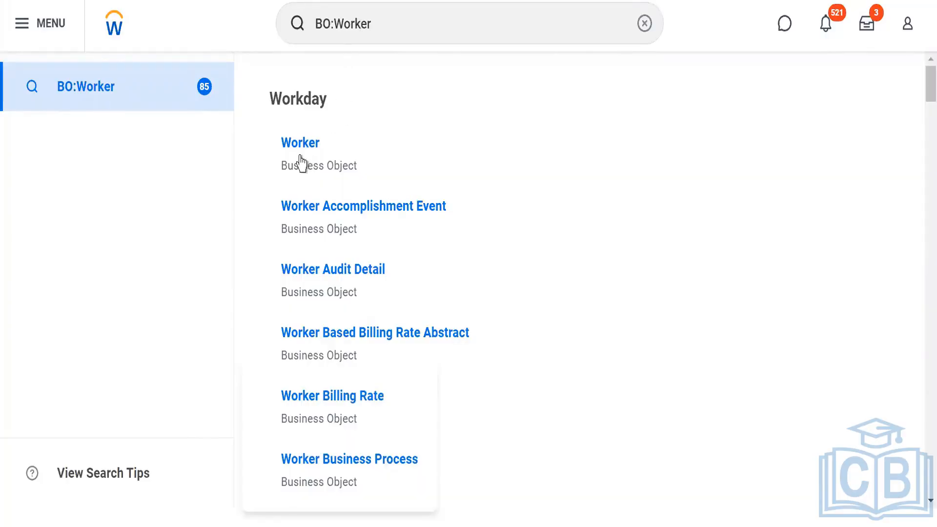
# Open the Worker business object from the search results and look through its list of fields.
pyautogui.moveTo(297, 155)
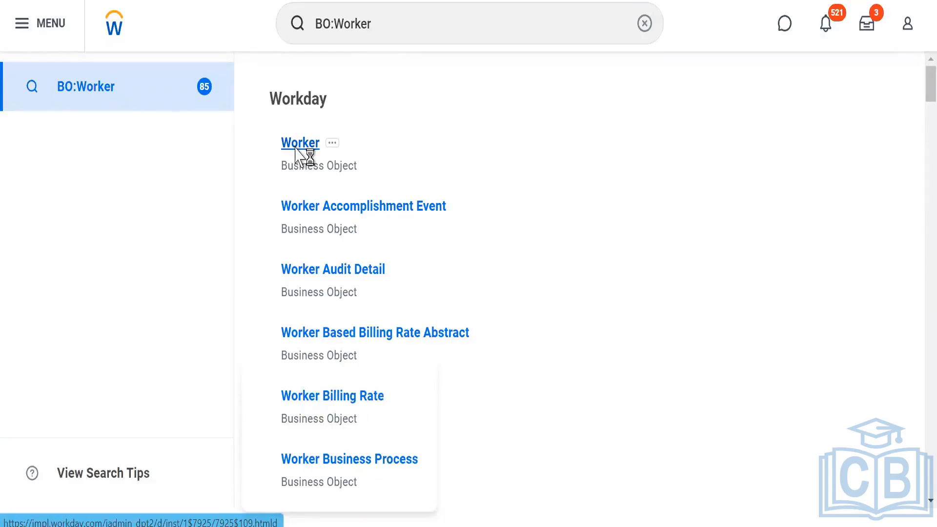
pyautogui.click(296, 154)
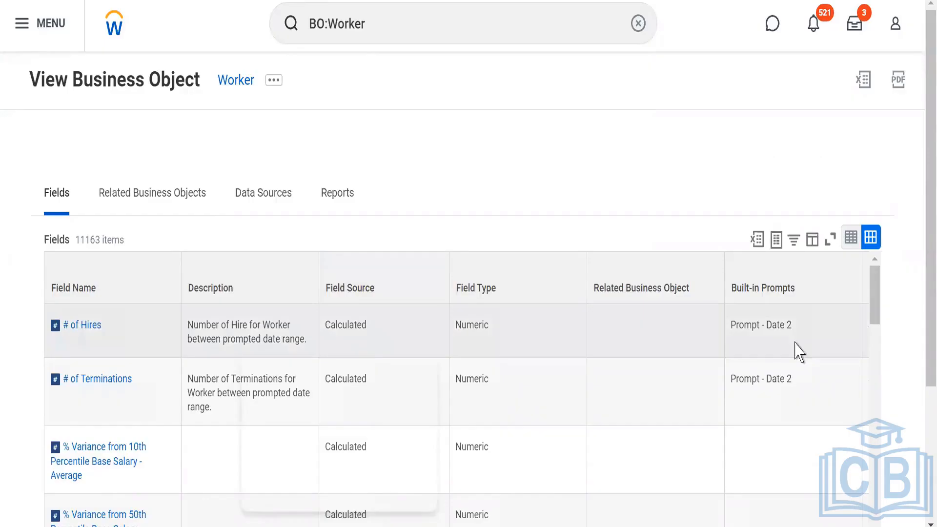
pyautogui.scroll(-1, 921, 436)
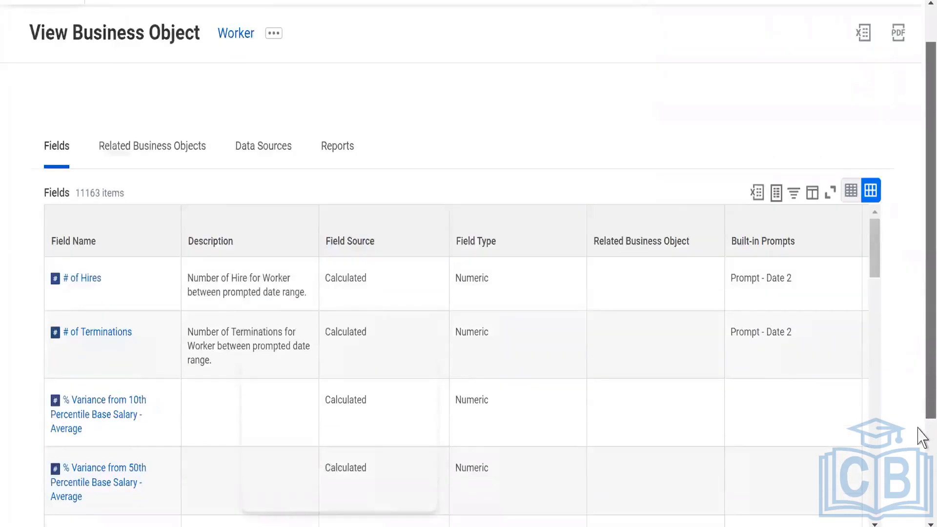
pyautogui.scroll(-2, 921, 436)
pyautogui.click(875, 414)
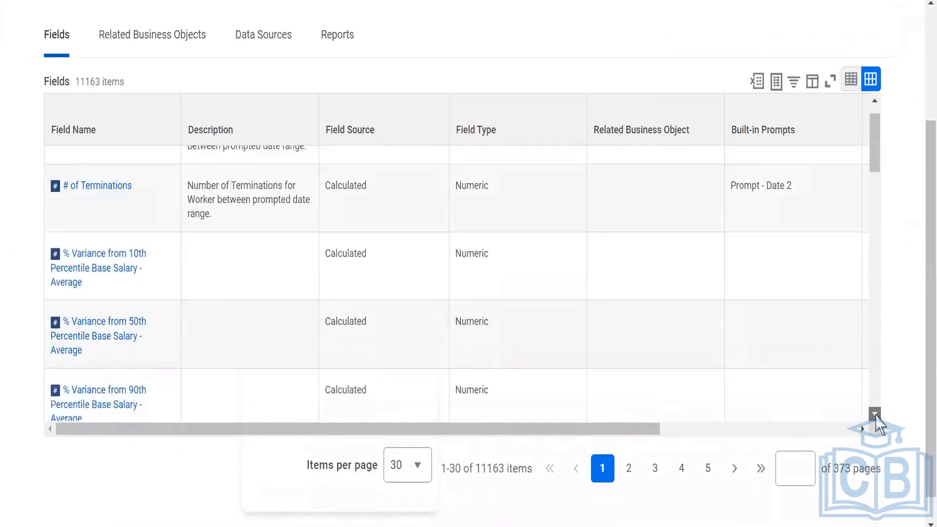
pyautogui.scroll(-5, 875, 420)
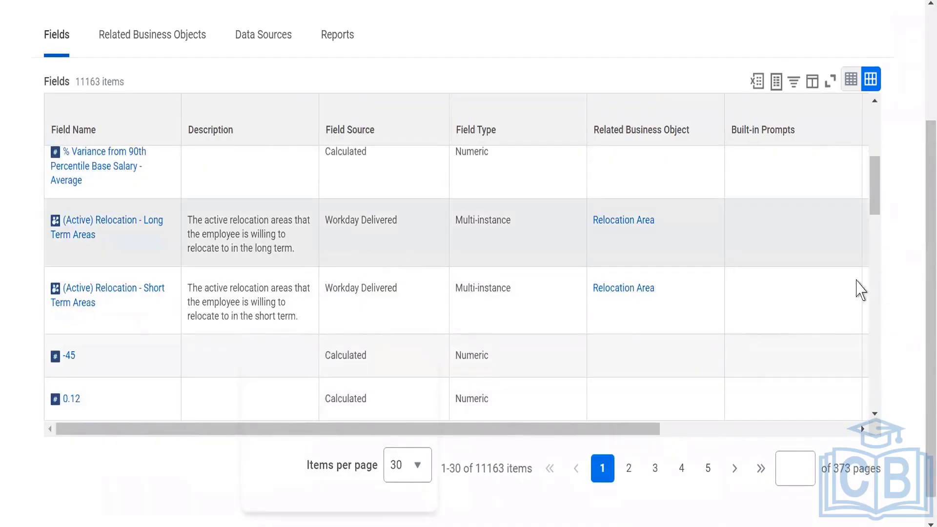
pyautogui.moveTo(875, 178); pyautogui.dragTo(874, 120)
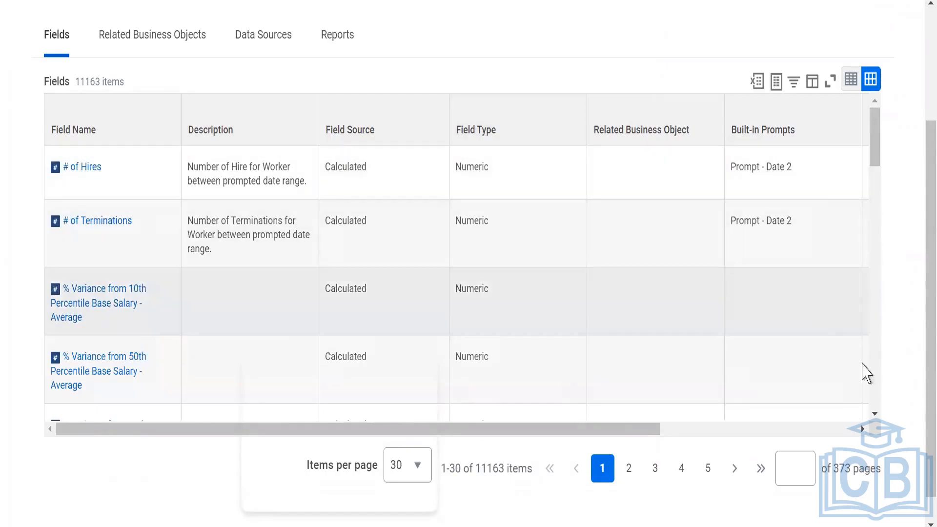
pyautogui.click(875, 413)
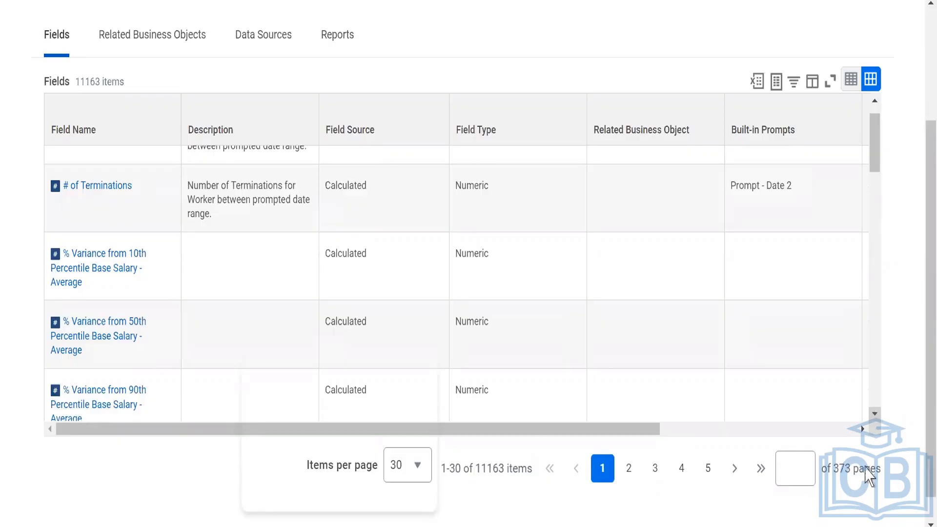
# Show Worker's related business objects and examine the fields that link Worker to Academic Appointment.
pyautogui.scroll(3, 922, 178)
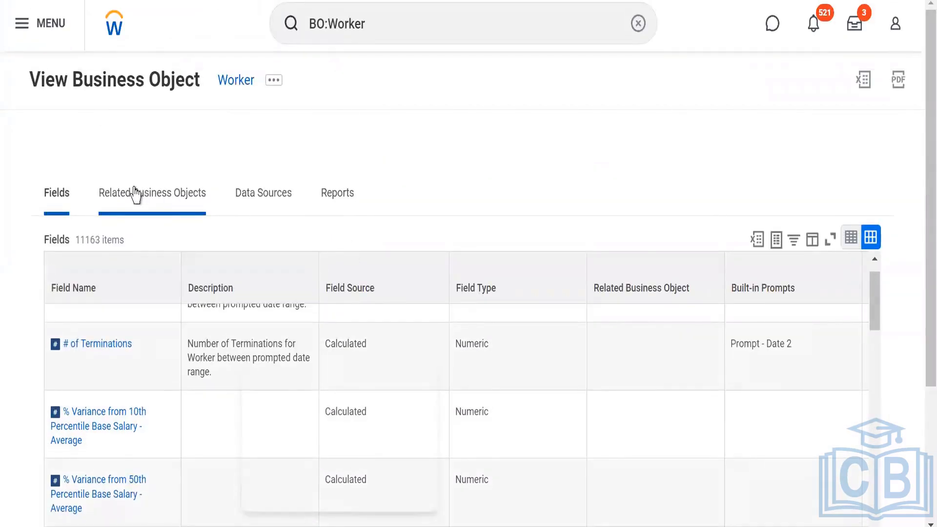
pyautogui.click(135, 194)
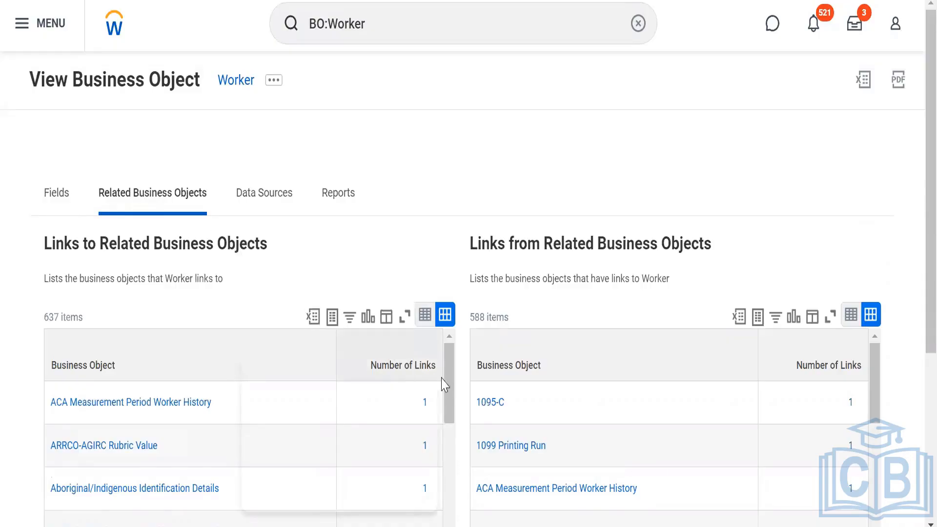
pyautogui.moveTo(453, 387); pyautogui.dragTo(454, 473)
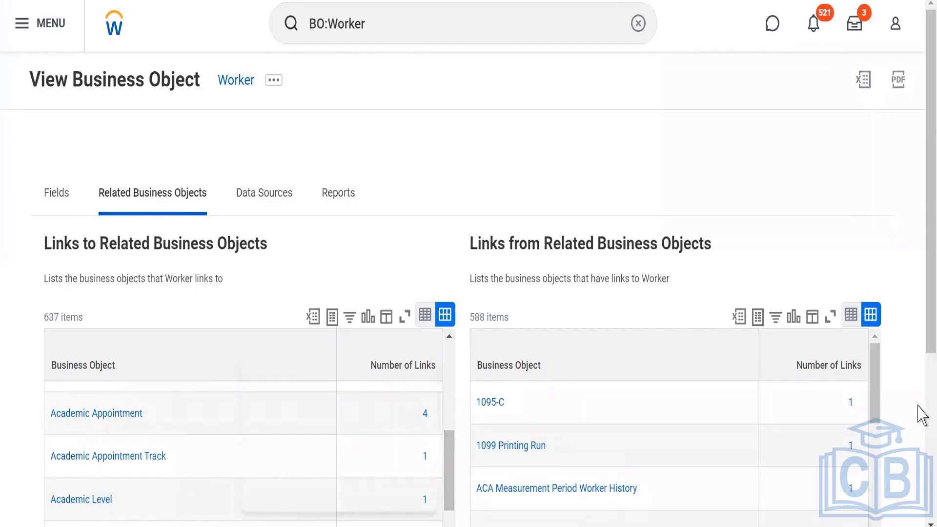
pyautogui.scroll(-5, 923, 414)
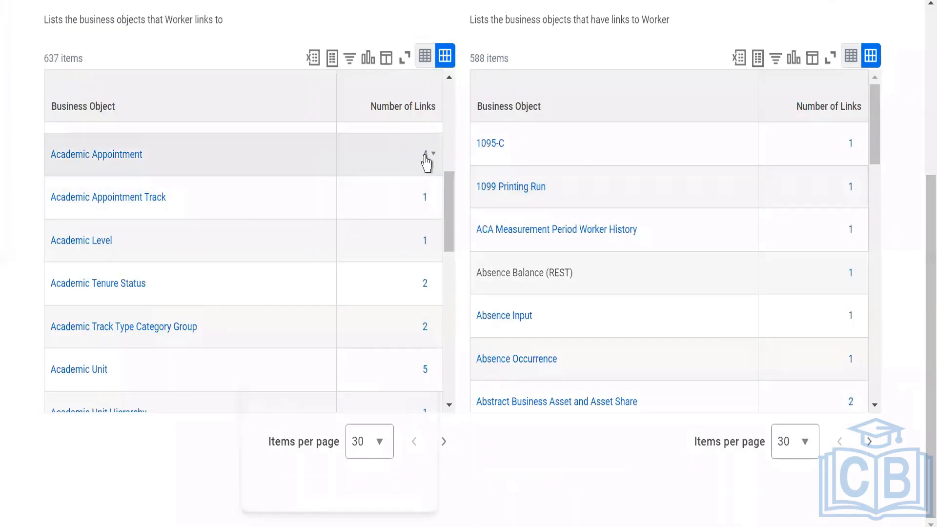
pyautogui.click(426, 155)
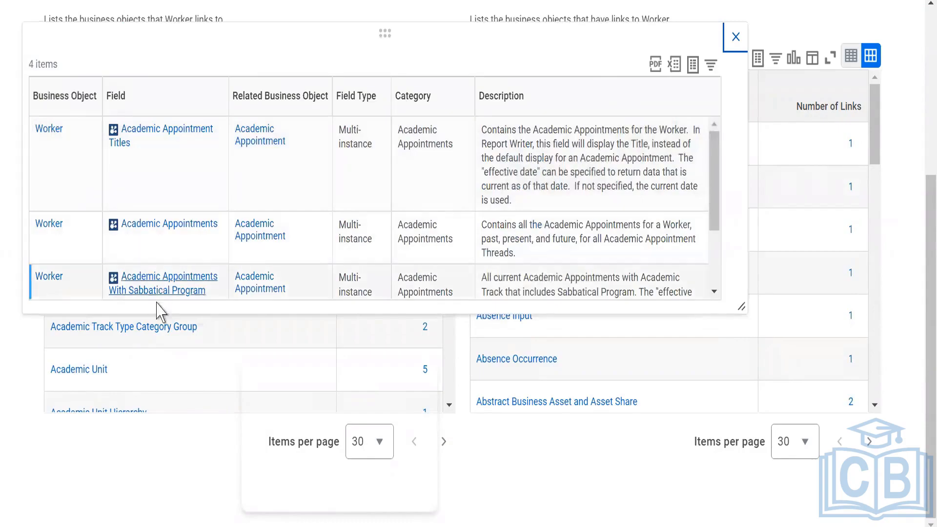
pyautogui.moveTo(42, 139)
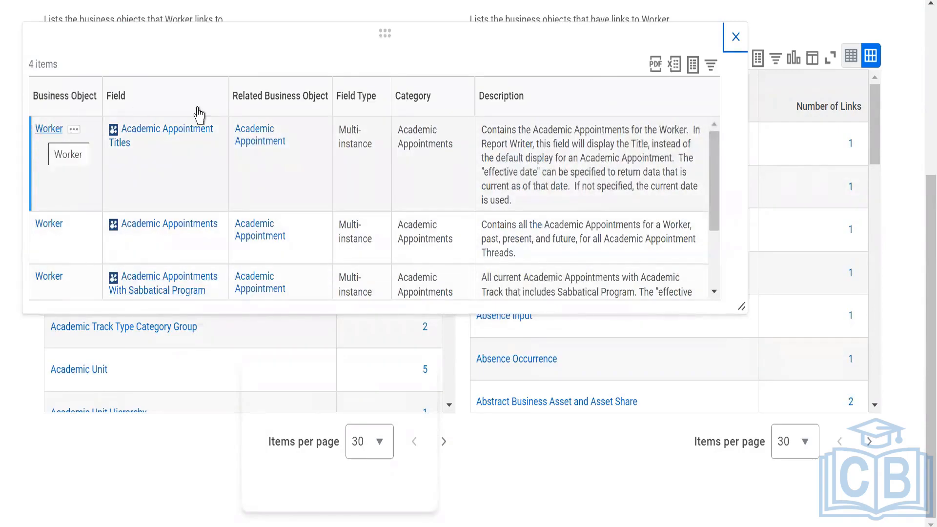
pyautogui.moveTo(261, 142)
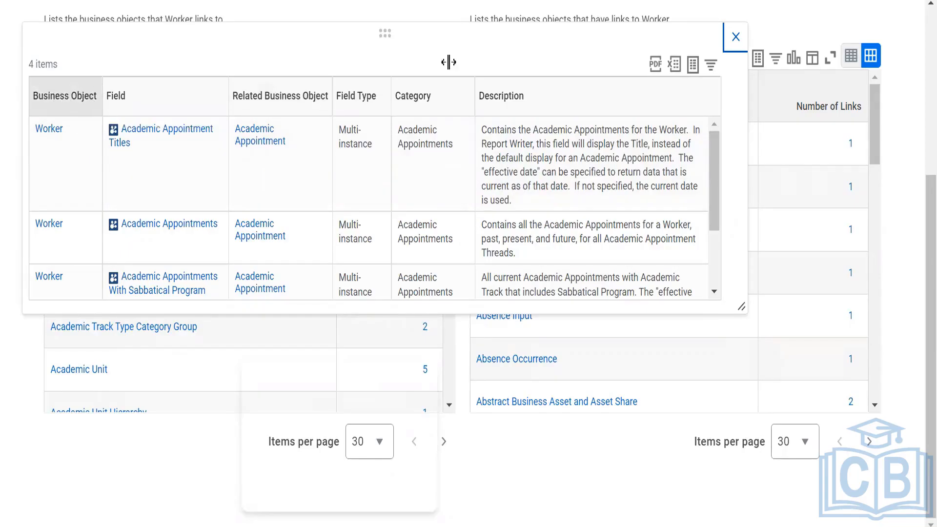
pyautogui.click(736, 38)
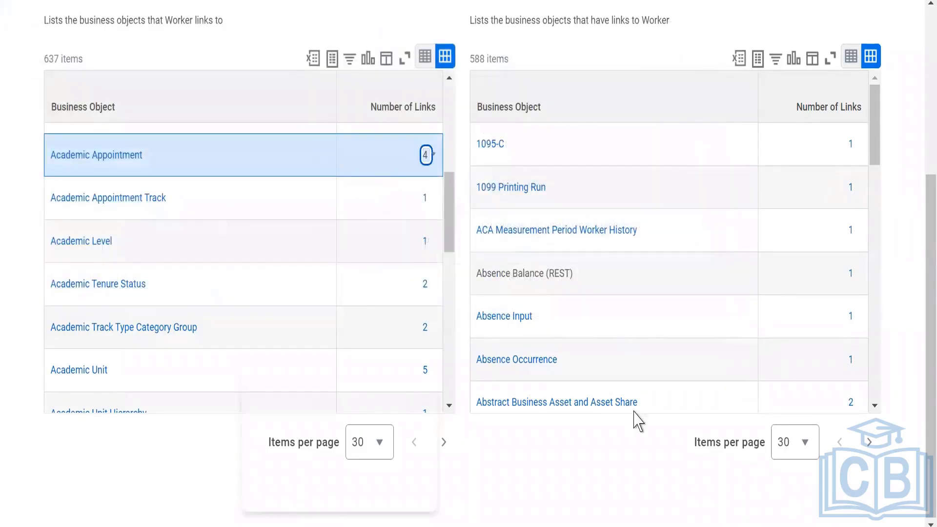
# Examine the fields that link Abstract Business Asset and Asset Share back to Worker.
pyautogui.click(875, 407)
pyautogui.click(875, 406)
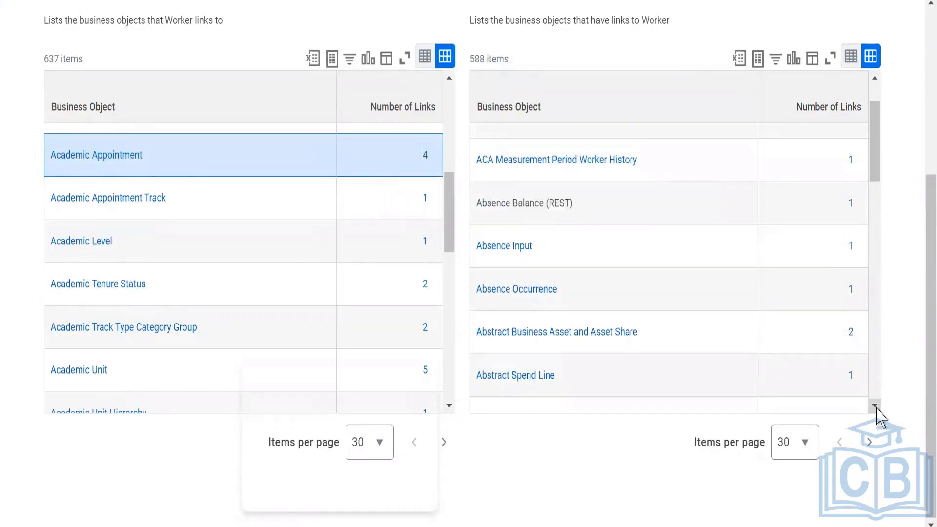
pyautogui.click(853, 338)
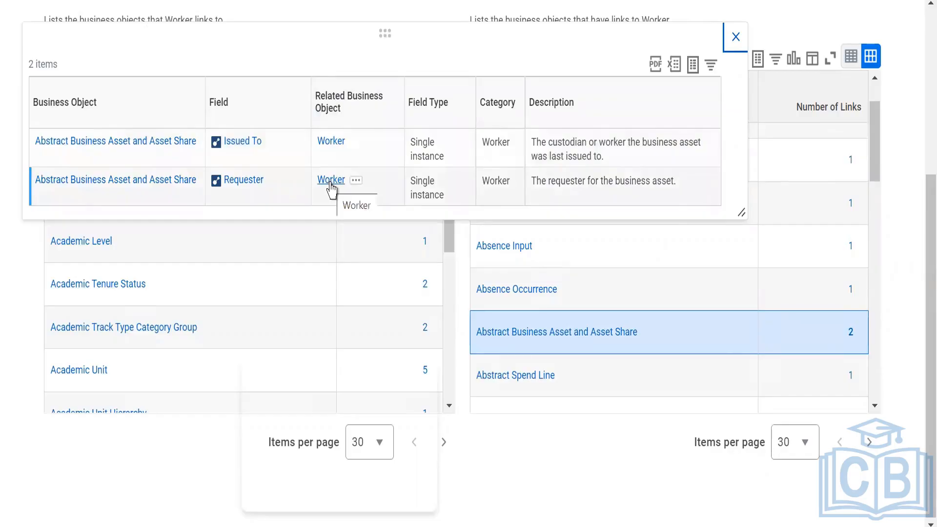
pyautogui.click(736, 37)
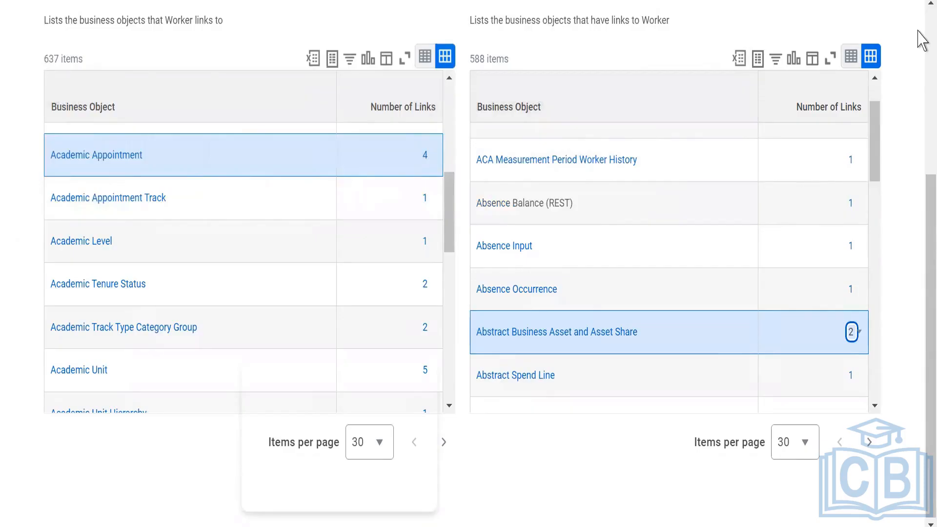
# Examine the data sources of the Worker business object, including their descriptions, categories and types.
pyautogui.scroll(5, 923, 39)
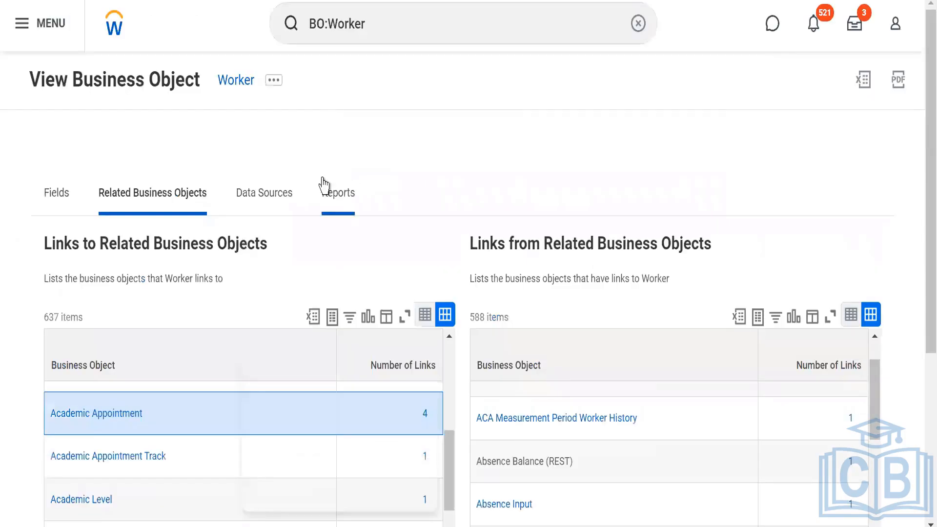
pyautogui.click(266, 207)
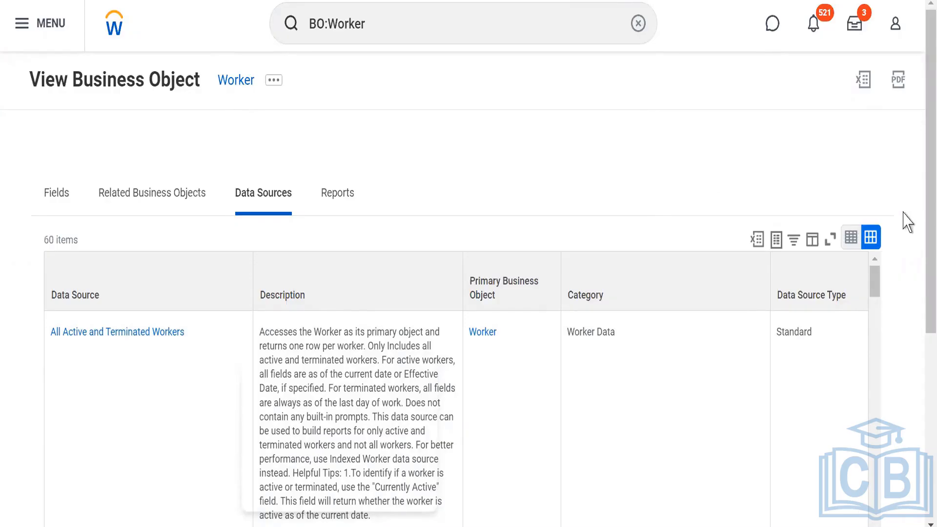
pyautogui.scroll(-3, 920, 234)
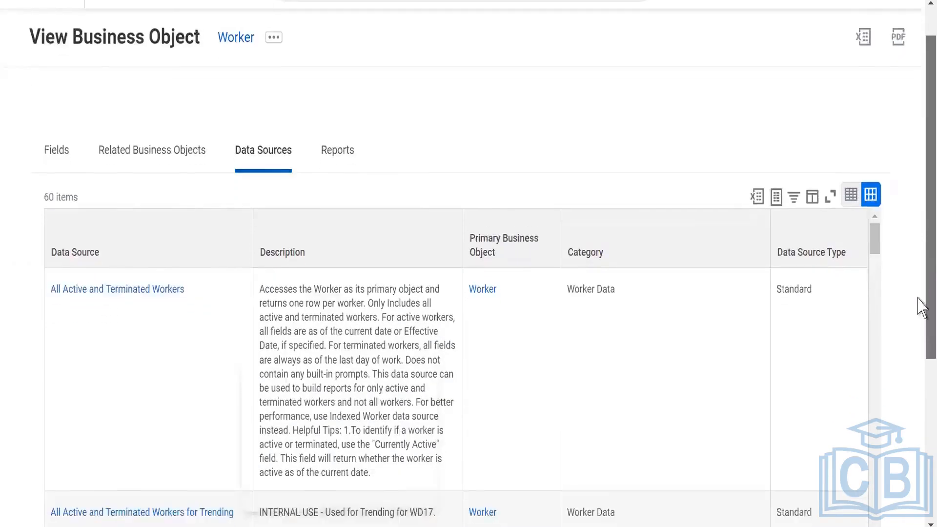
pyautogui.scroll(-2, 920, 320)
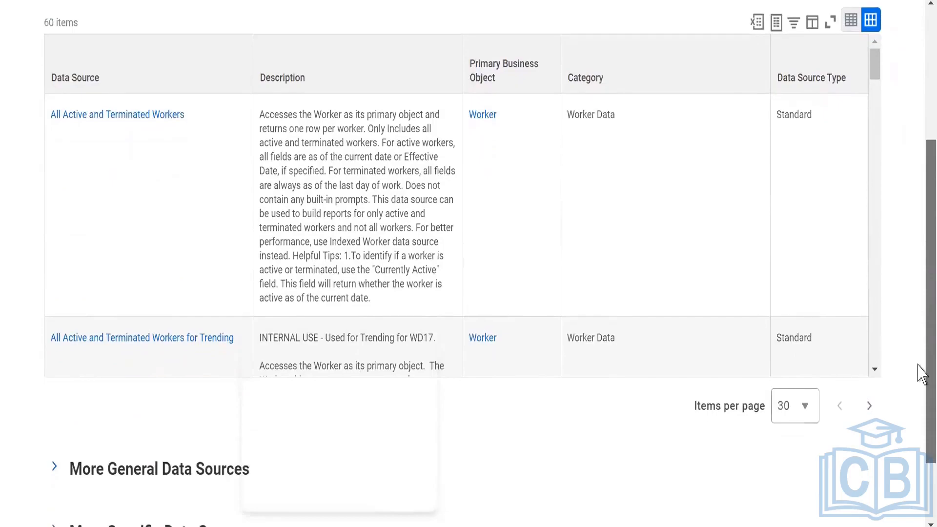
pyautogui.click(874, 342)
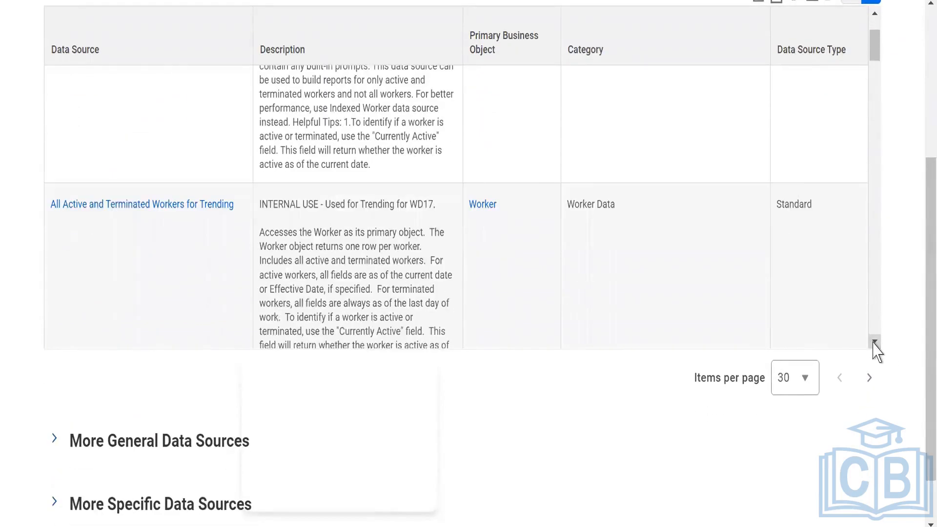
pyautogui.click(875, 342)
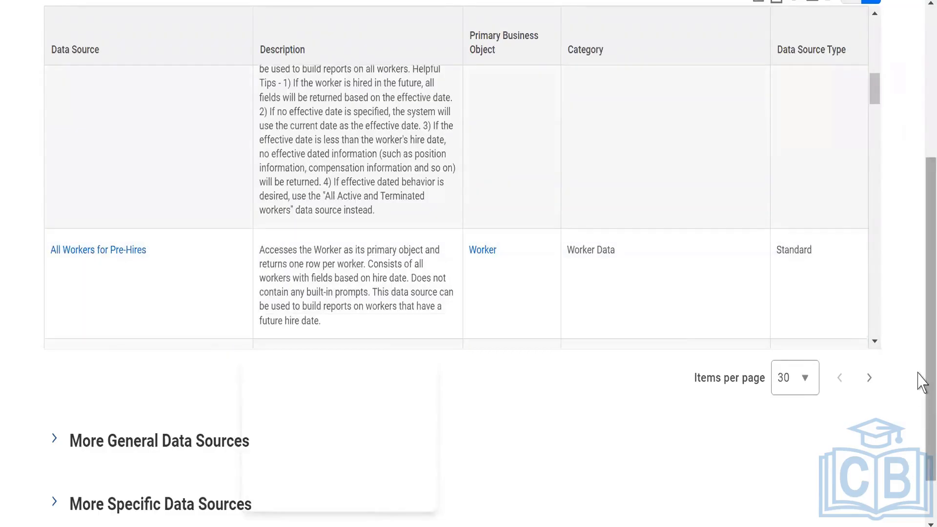
pyautogui.scroll(1, 918, 141)
pyautogui.scroll(5, 918, 146)
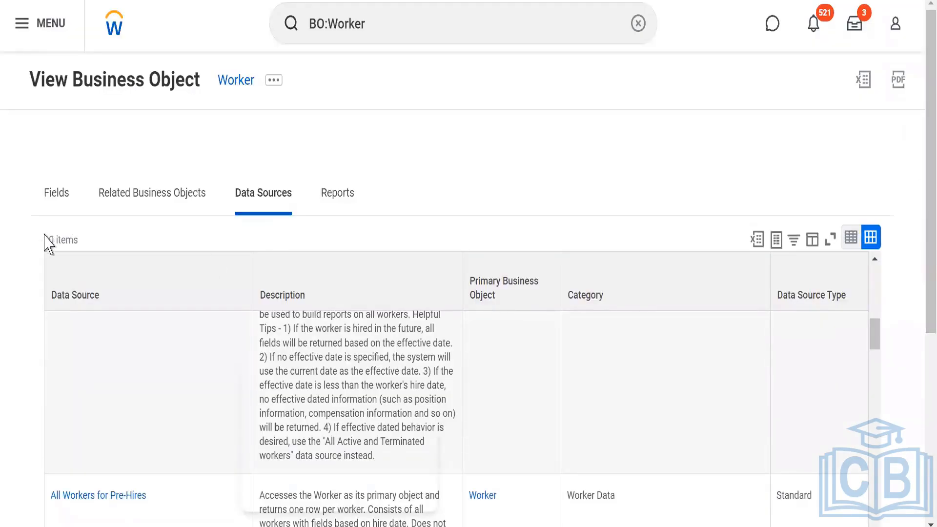
pyautogui.moveTo(43, 241); pyautogui.dragTo(88, 246)
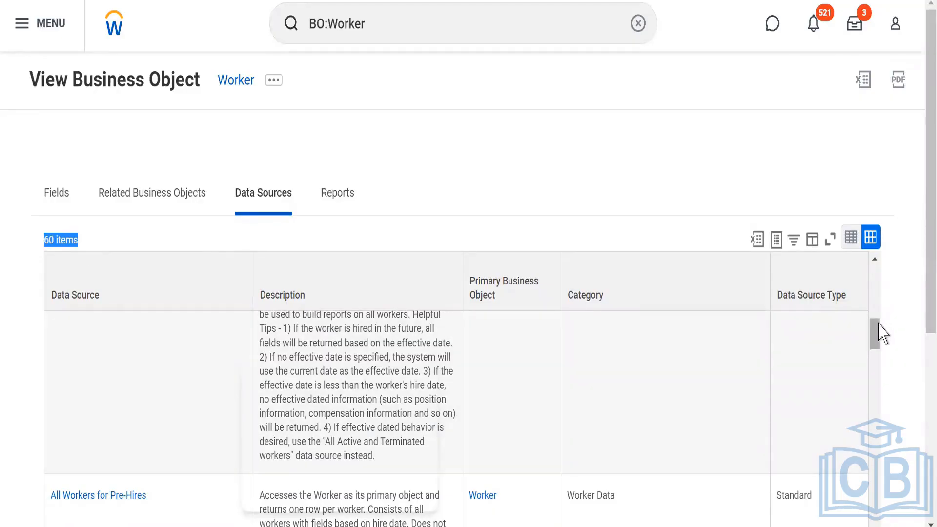
pyautogui.scroll(-3, 876, 332)
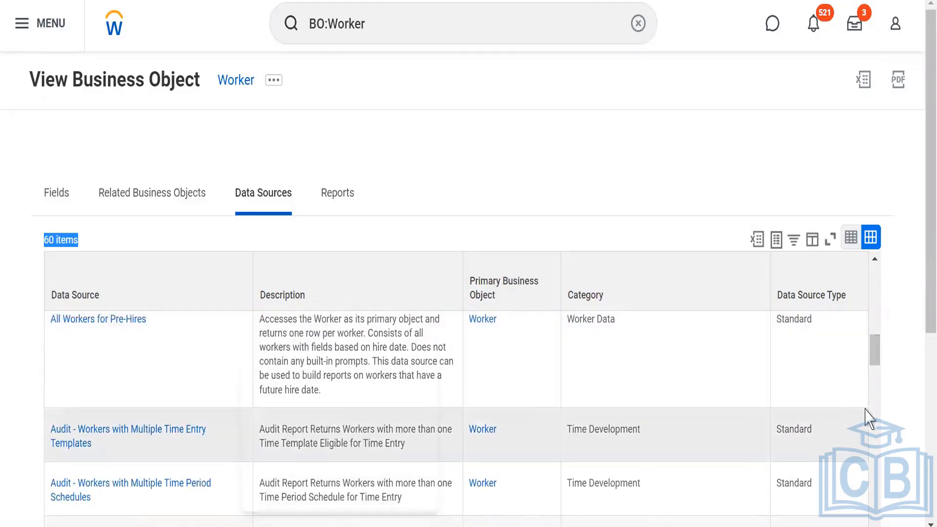
pyautogui.moveTo(877, 364)
pyautogui.mouseDown()
pyautogui.moveTo(875, 389)
pyautogui.moveTo(872, 373)
pyautogui.mouseUp()
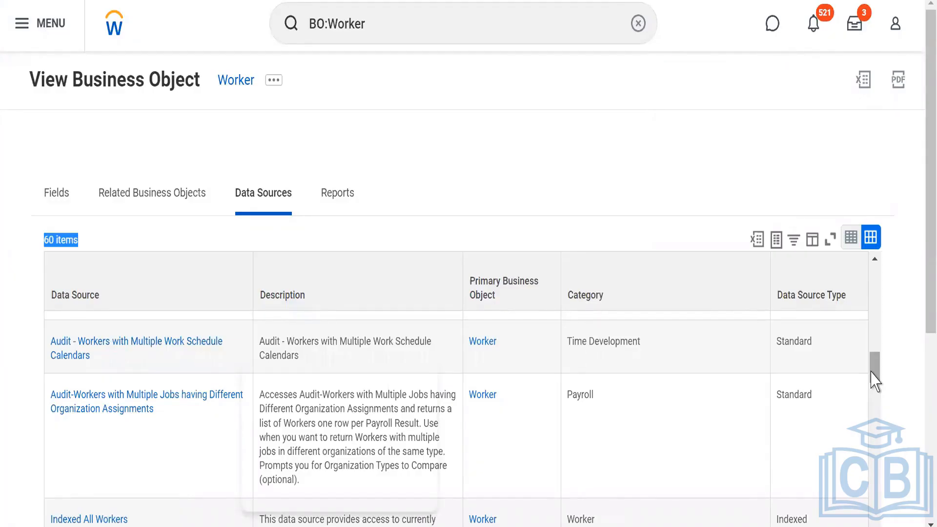
pyautogui.click(418, 178)
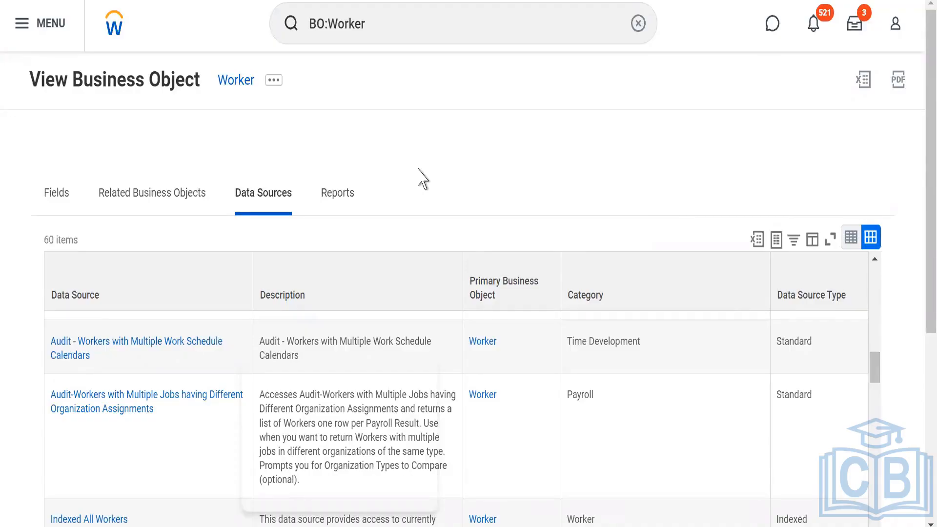
# Show the reports based on Worker, collapse both report sections, and expand Standard Reports again to look through it.
pyautogui.click(337, 198)
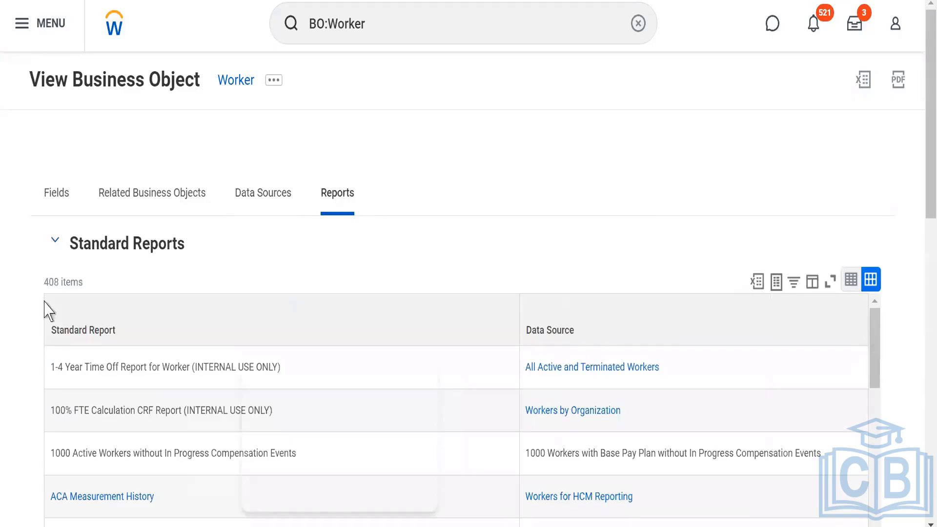
pyautogui.click(54, 244)
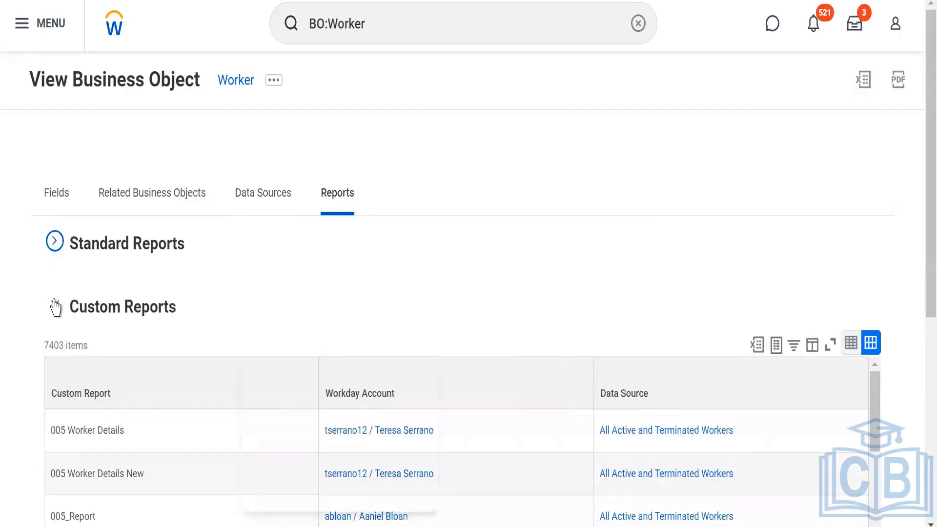
pyautogui.click(54, 305)
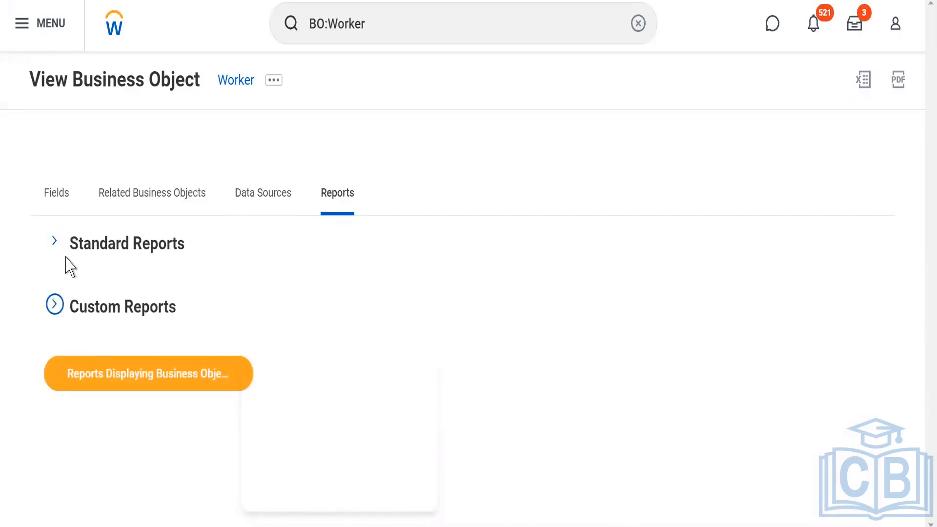
pyautogui.click(54, 244)
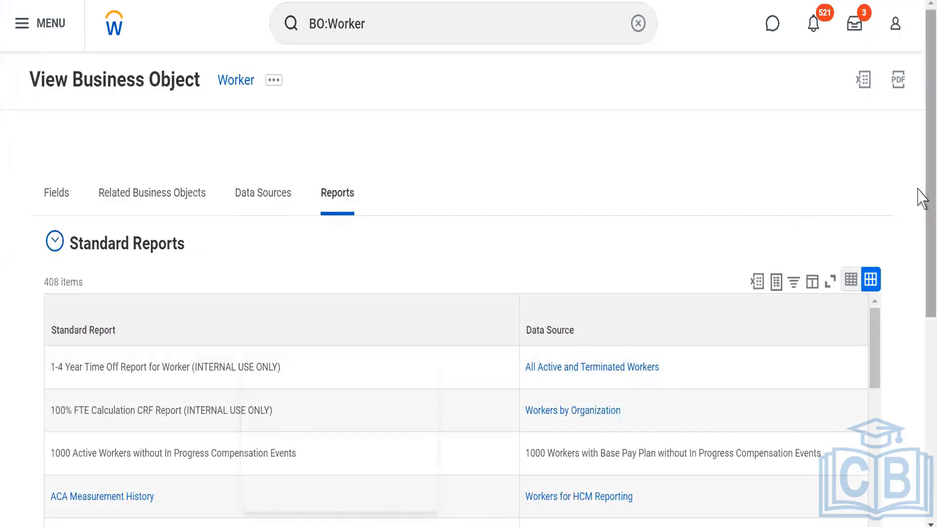
pyautogui.scroll(-2, 920, 244)
pyautogui.scroll(-2, 922, 293)
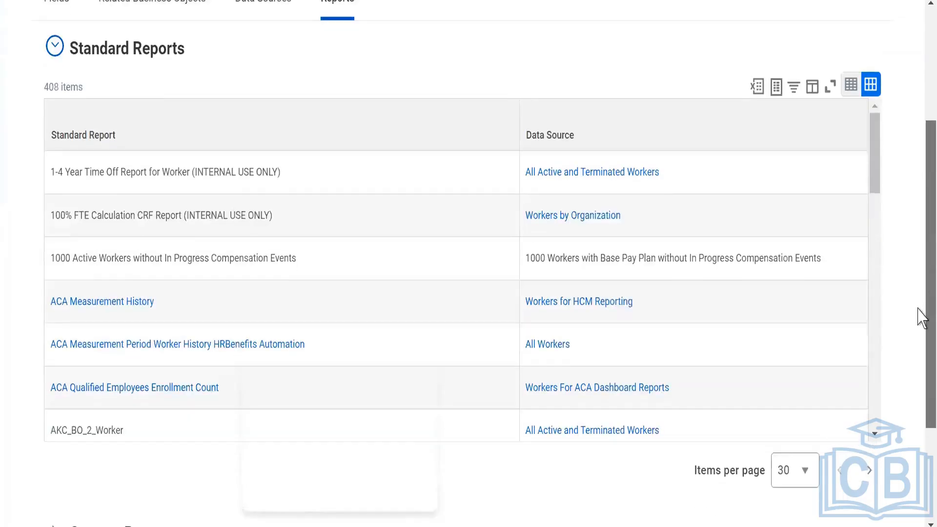
pyautogui.scroll(-2, 921, 338)
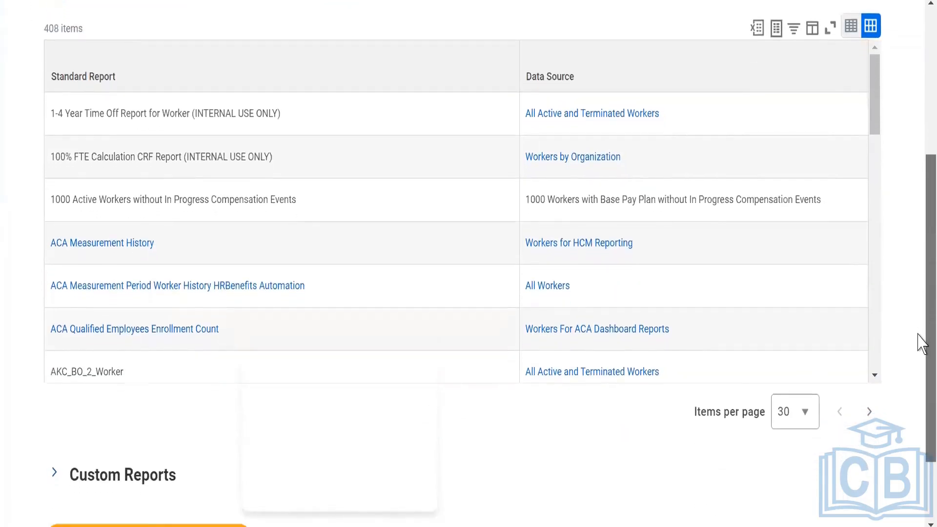
# Look through Worker's standard reports with their data sources and collapse the Standard Reports section.
pyautogui.moveTo(918, 354); pyautogui.dragTo(918, 352)
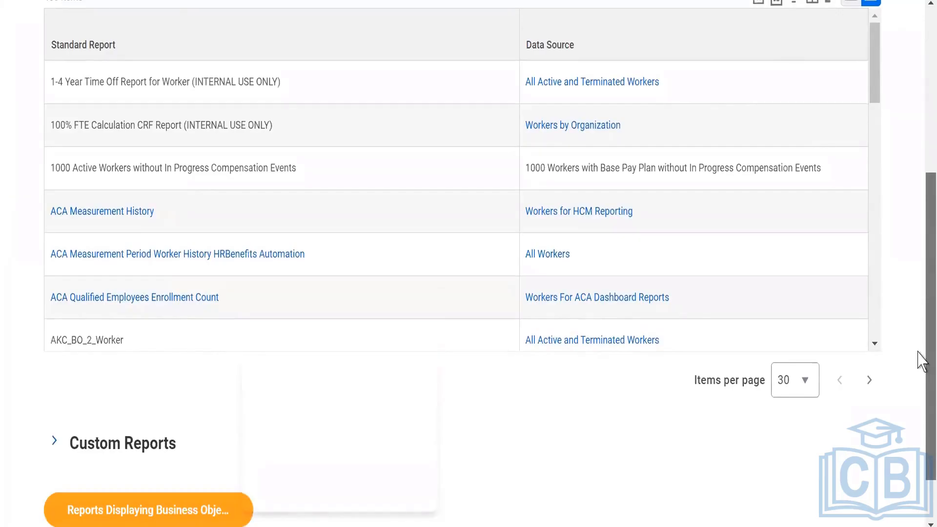
pyautogui.moveTo(918, 351); pyautogui.dragTo(916, 309)
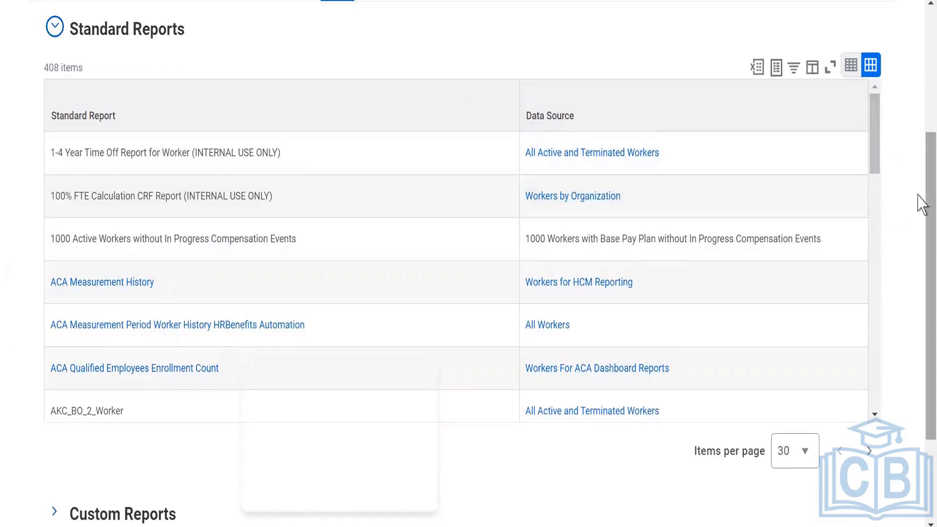
pyautogui.moveTo(918, 230); pyautogui.dragTo(918, 115)
pyautogui.click(54, 168)
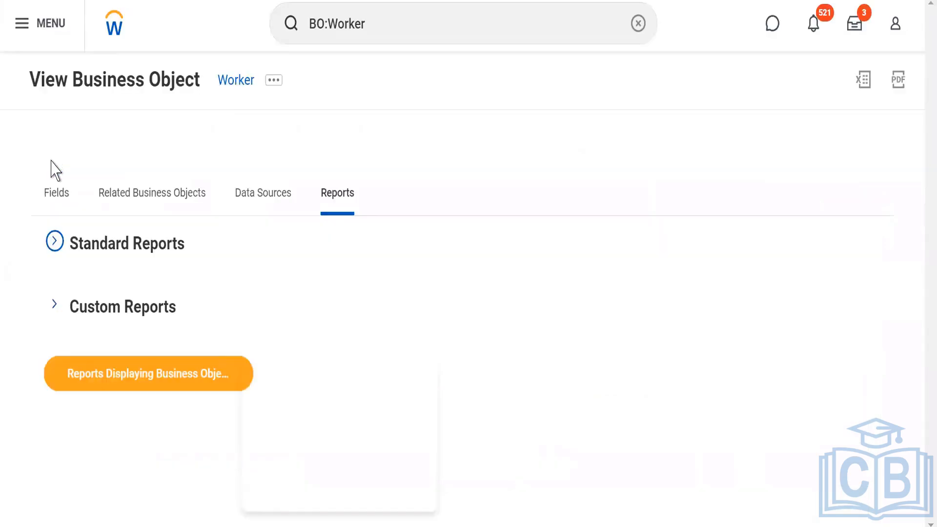
# Expand Custom Reports, examine the reports' Workday accounts and data sources, and collapse the section again.
pyautogui.click(54, 305)
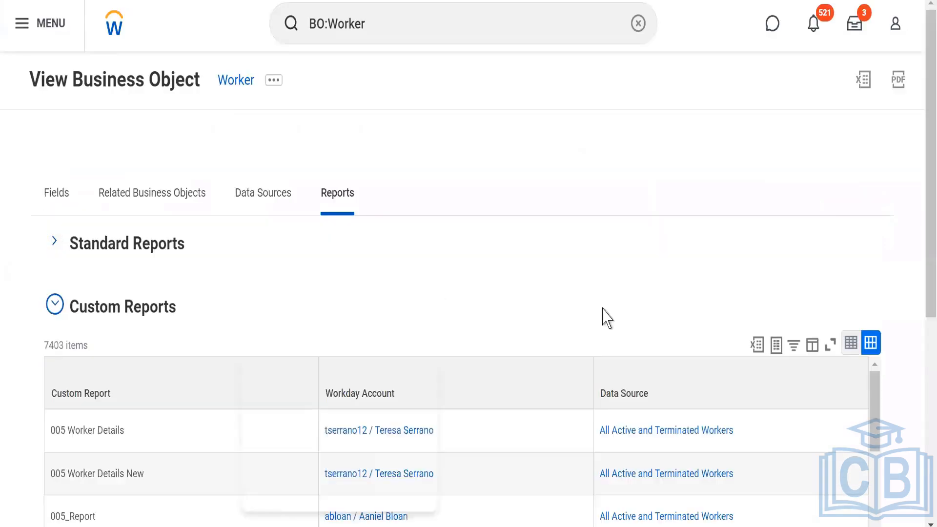
pyautogui.moveTo(918, 184); pyautogui.dragTo(919, 325)
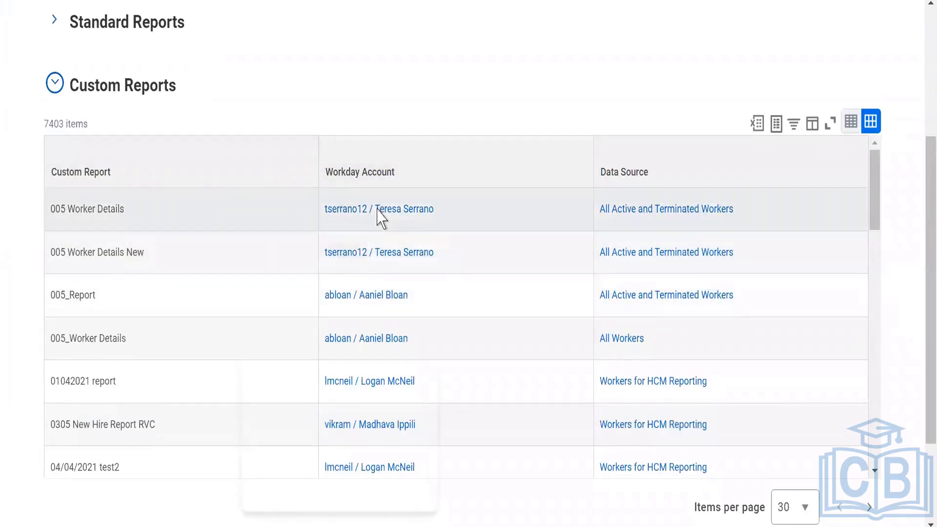
pyautogui.moveTo(379, 215)
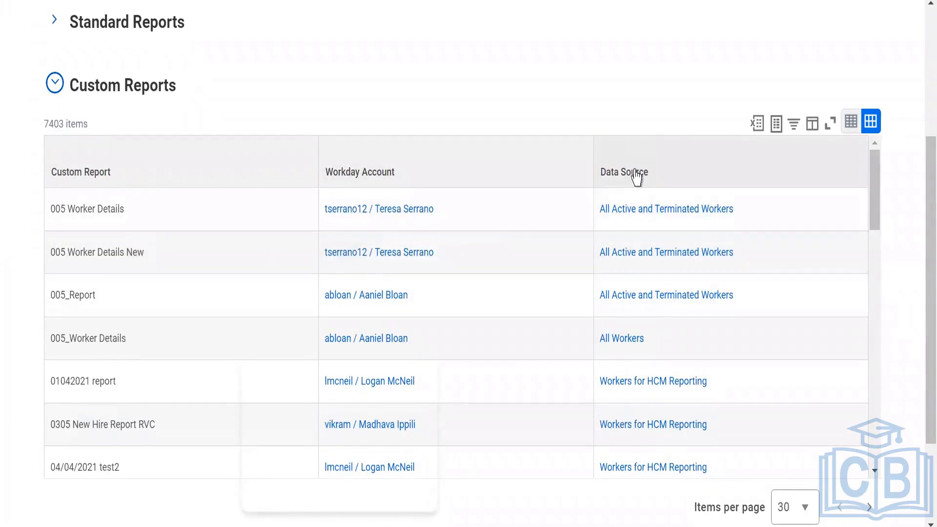
pyautogui.moveTo(643, 216)
pyautogui.scroll(5, 918, 24)
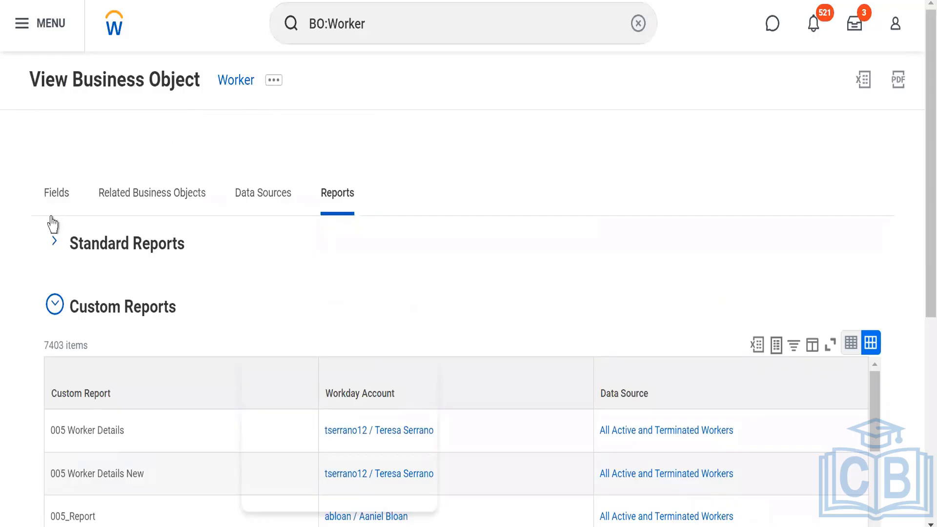
pyautogui.click(55, 305)
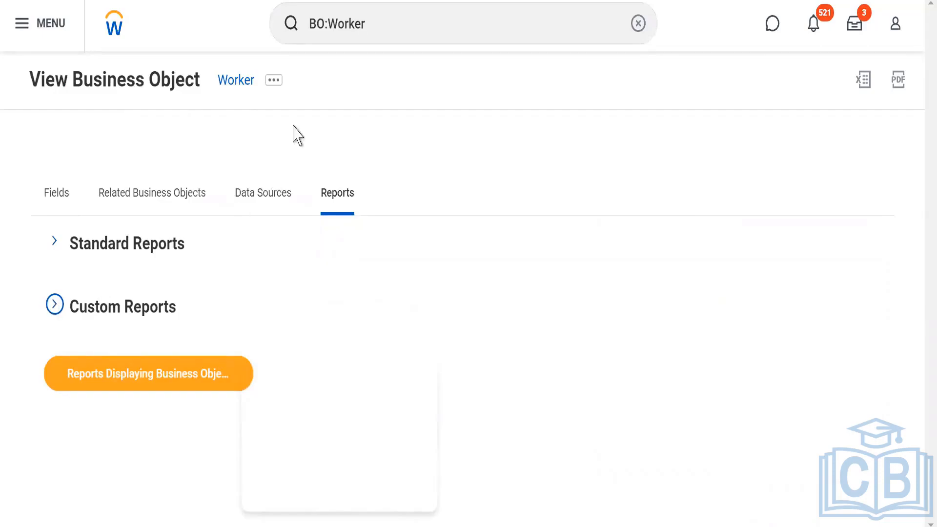
# Replace the global search with "cre cus rep" and open the Create Custom Report task.
pyautogui.click(639, 25)
pyautogui.click(392, 30)
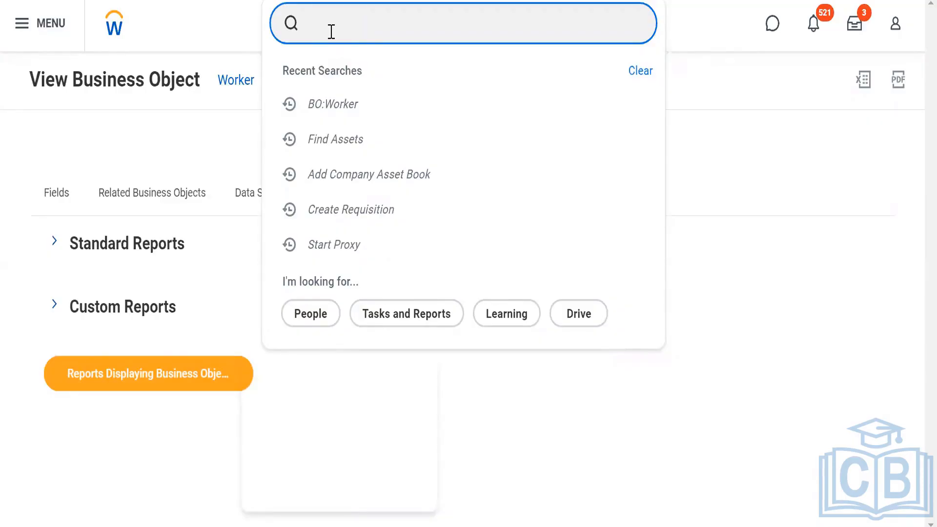
pyautogui.write('cre')
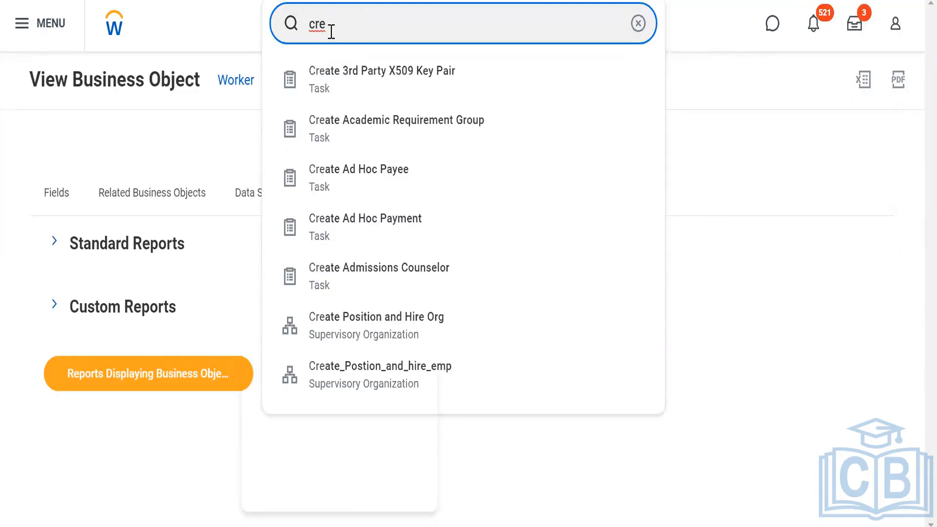
pyautogui.write('a')
pyautogui.write('cus rep')
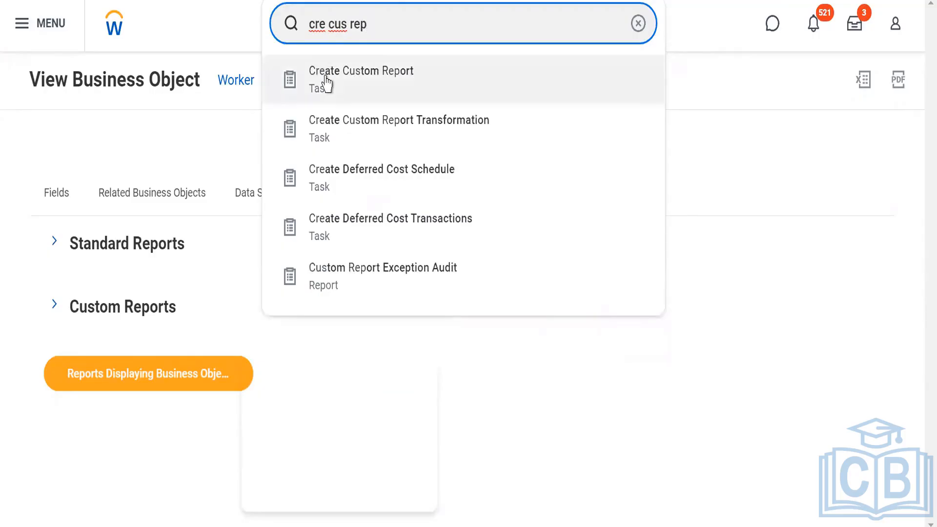
pyautogui.click(326, 84)
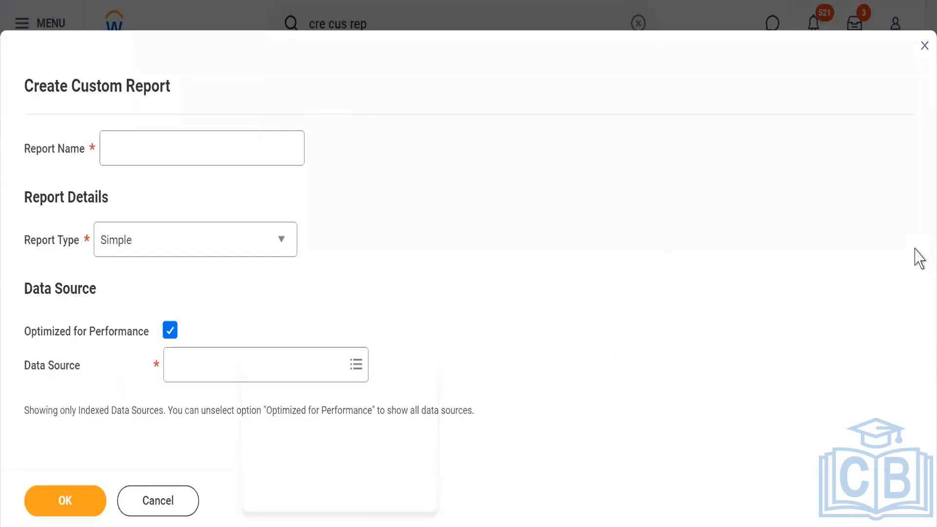
# Name the new custom report WLE7_Simple.
pyautogui.click(132, 148)
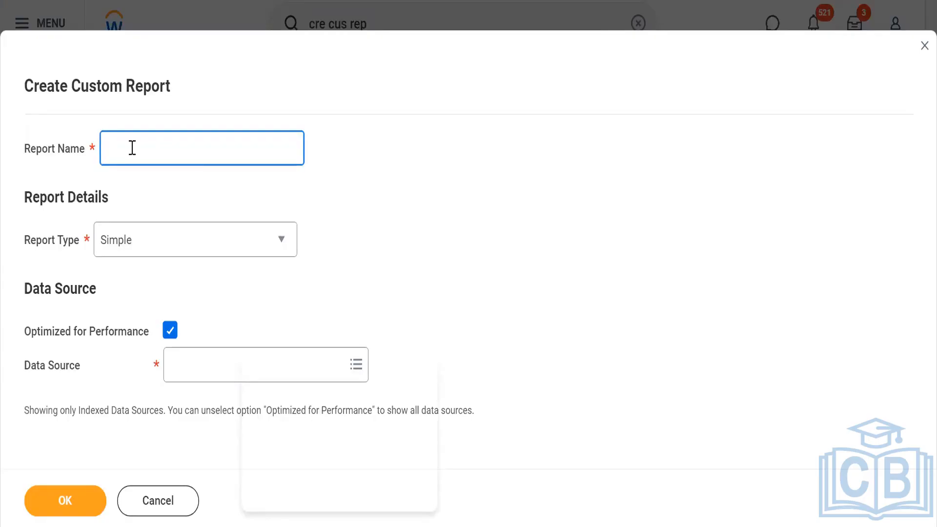
pyautogui.write('WLE7 Simle')
pyautogui.press('BackSpace')
pyautogui.press('BackSpace')
pyautogui.write('ple')
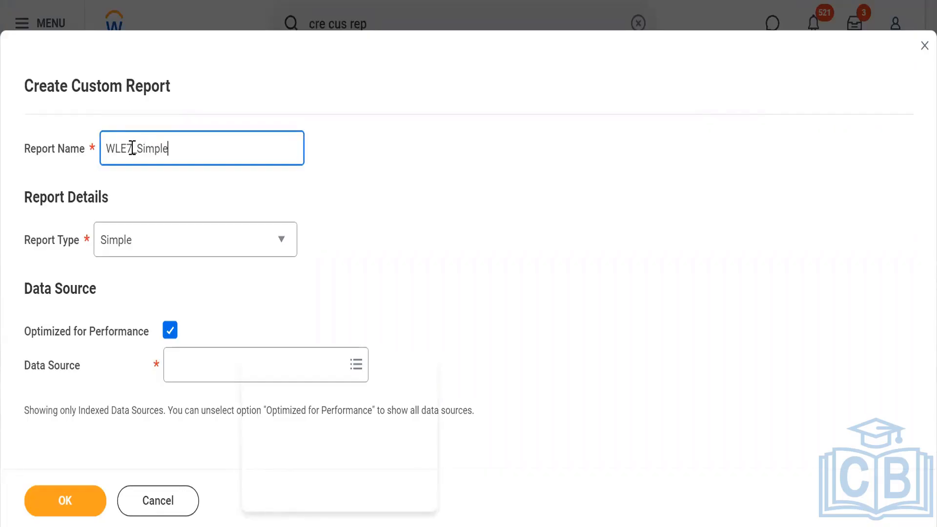
pyautogui.click(426, 275)
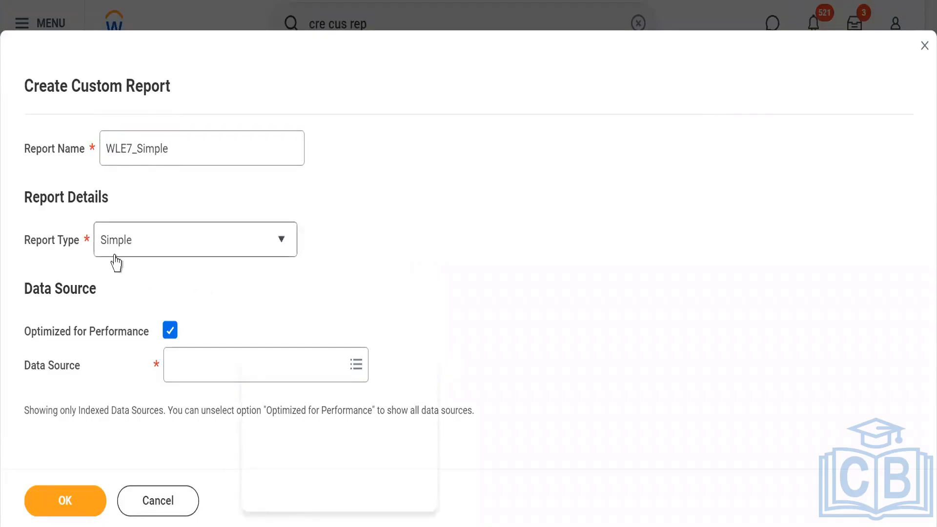
# Review the available report types and choose Simple for the report.
pyautogui.click(144, 252)
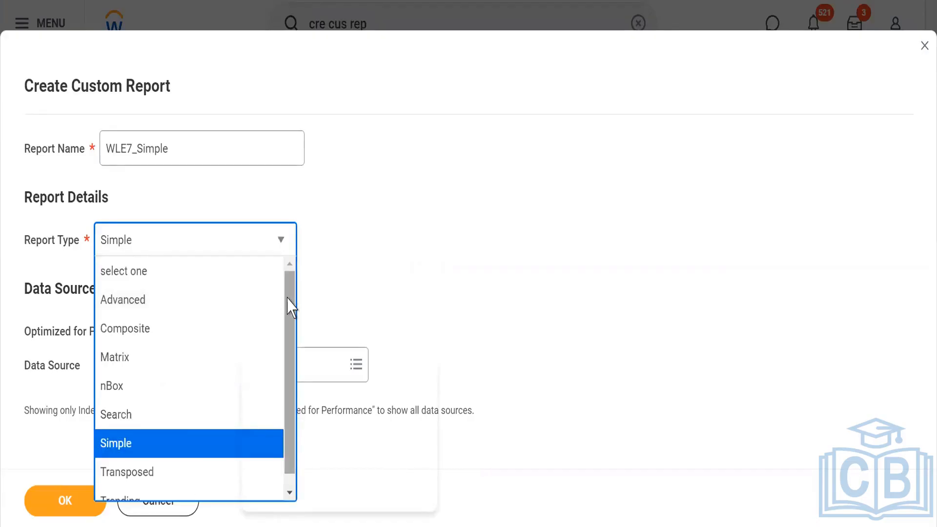
pyautogui.moveTo(290, 299)
pyautogui.mouseDown()
pyautogui.moveTo(290, 330)
pyautogui.moveTo(288, 289)
pyautogui.mouseUp()
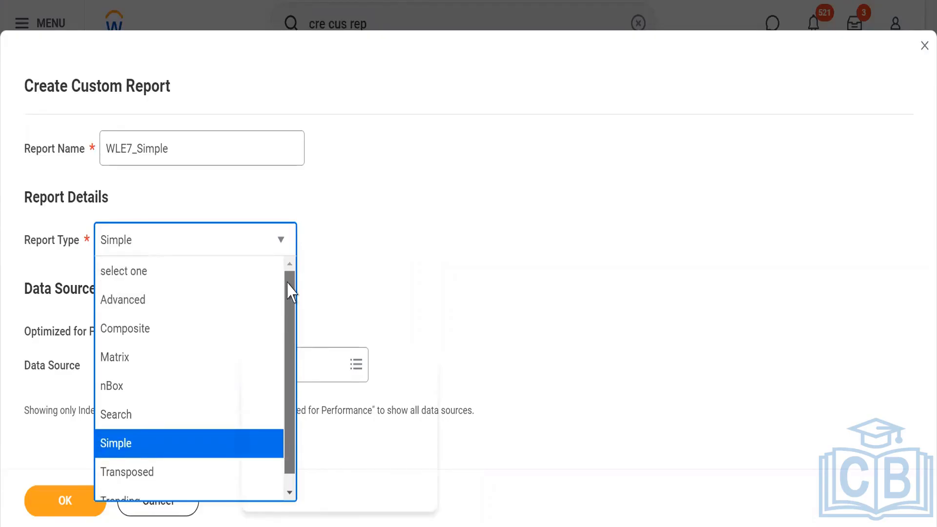
pyautogui.click(480, 281)
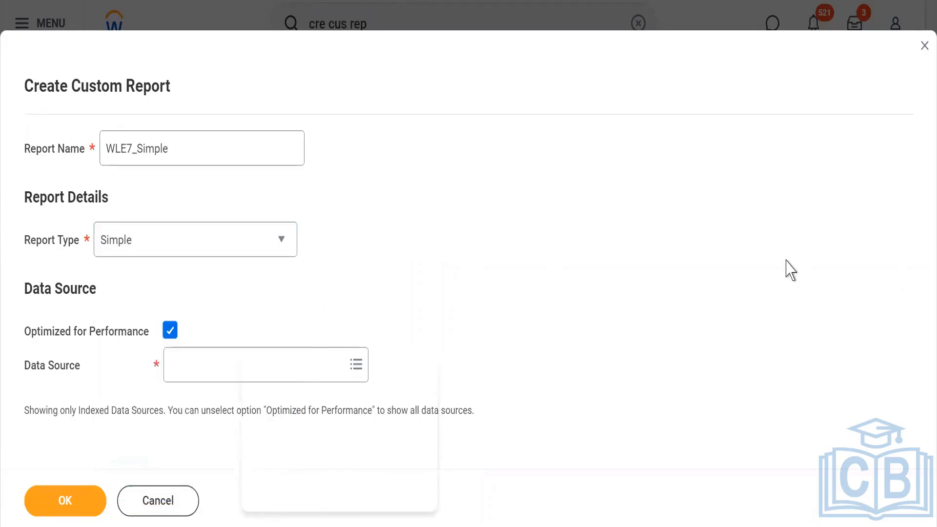
pyautogui.click(282, 251)
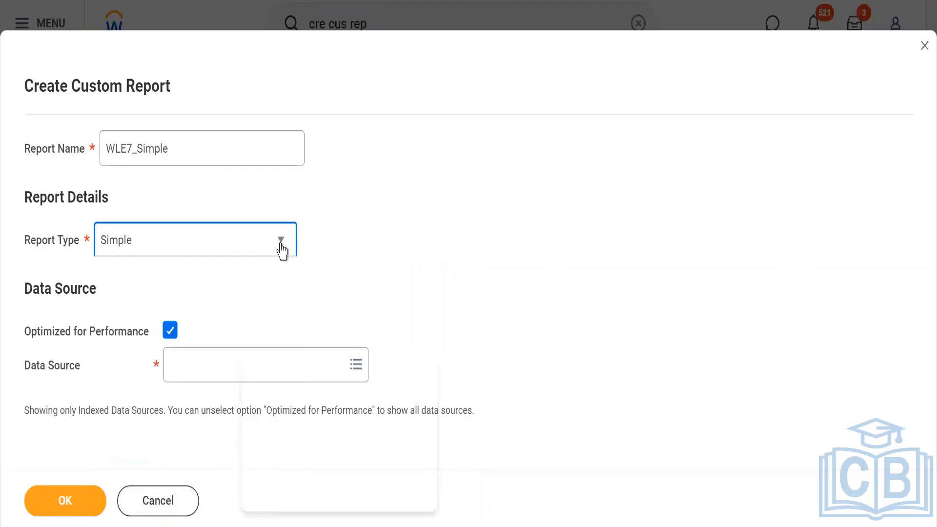
pyautogui.click(283, 251)
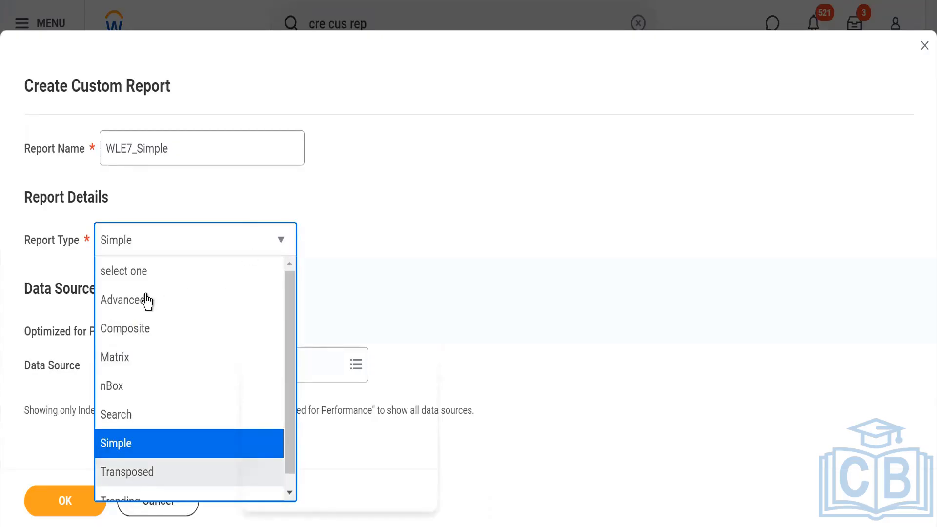
pyautogui.click(114, 448)
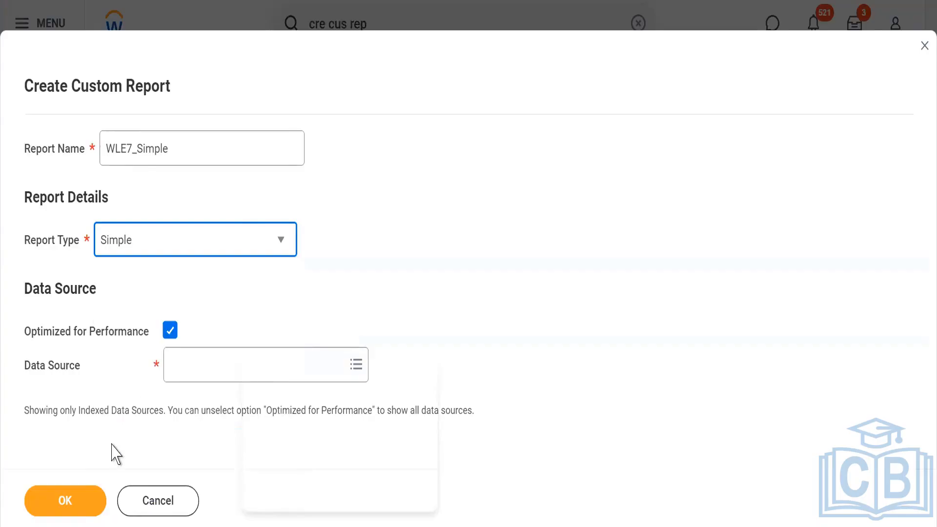
pyautogui.click(412, 274)
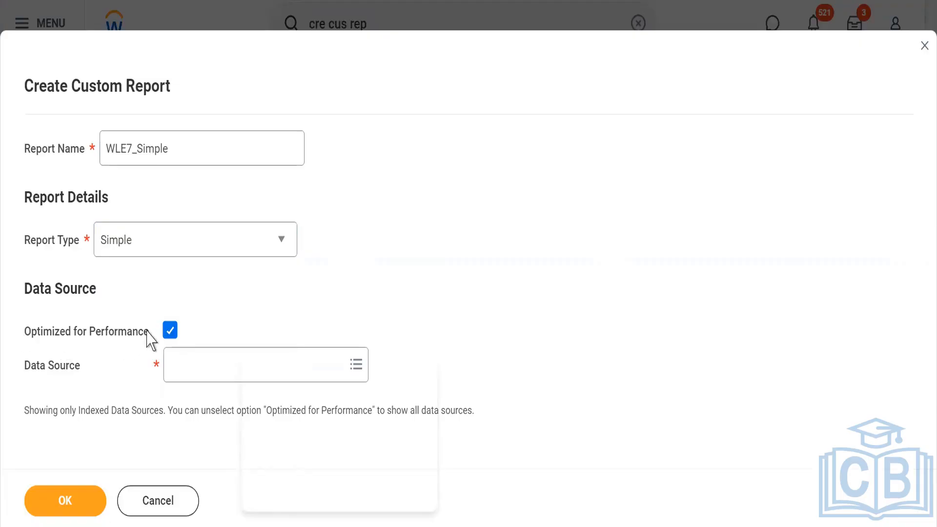
# Turn off Optimized for Performance and search the data sources for "All active and termi".
pyautogui.moveTo(150, 338)
pyautogui.click(170, 331)
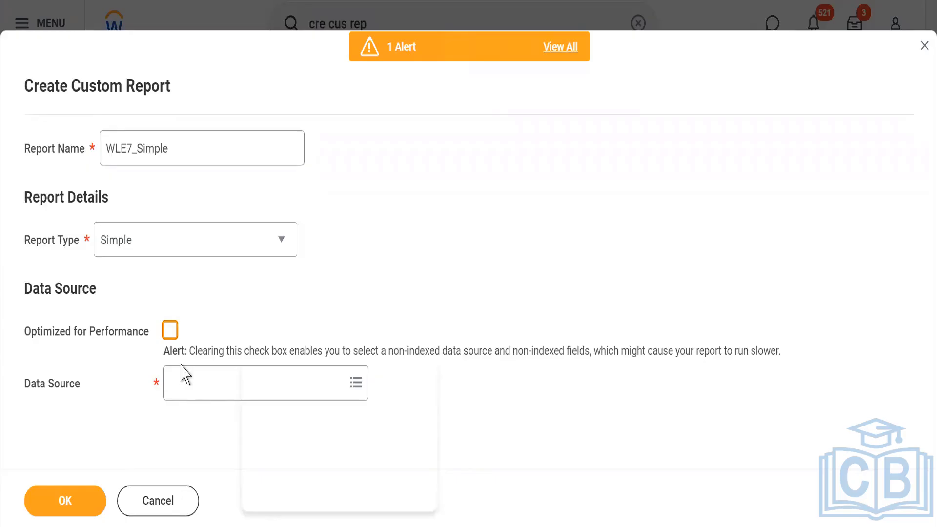
pyautogui.click(186, 388)
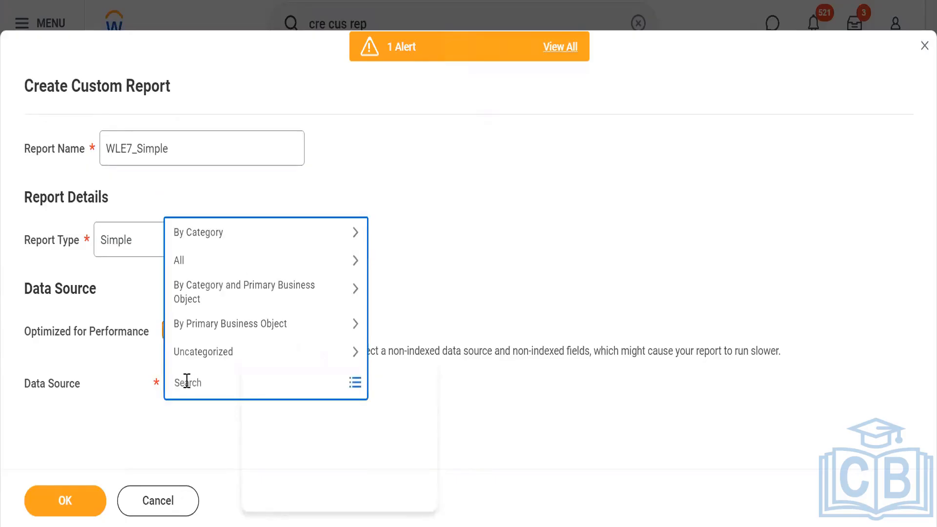
pyautogui.write('All active and termi')
pyautogui.press('Return')
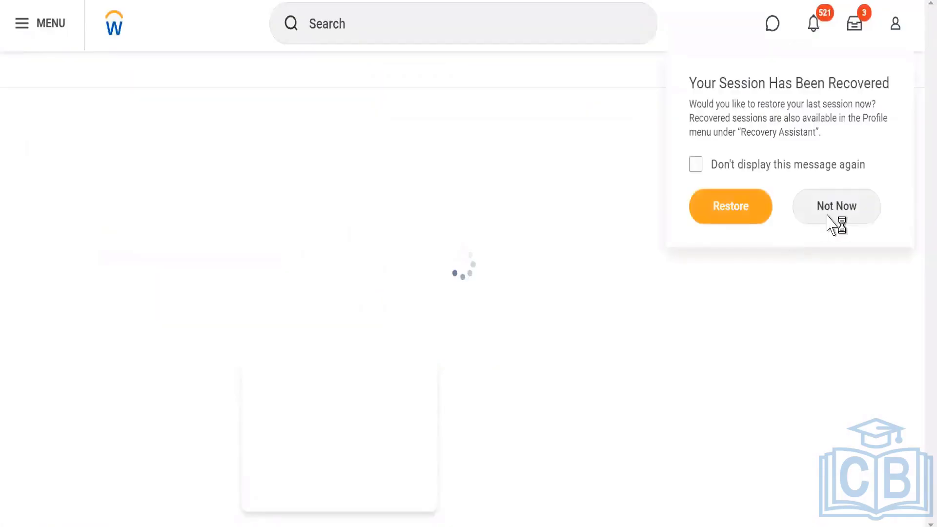
# Decline restoring the recovered session, search the report's data sources for "All active and", and select All Active and Terminated Workers.
pyautogui.click(836, 209)
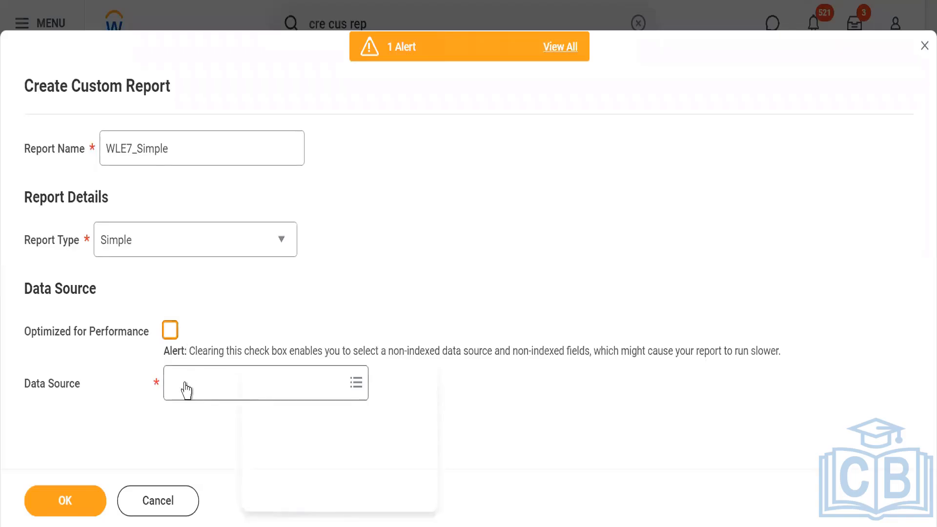
pyautogui.click(186, 386)
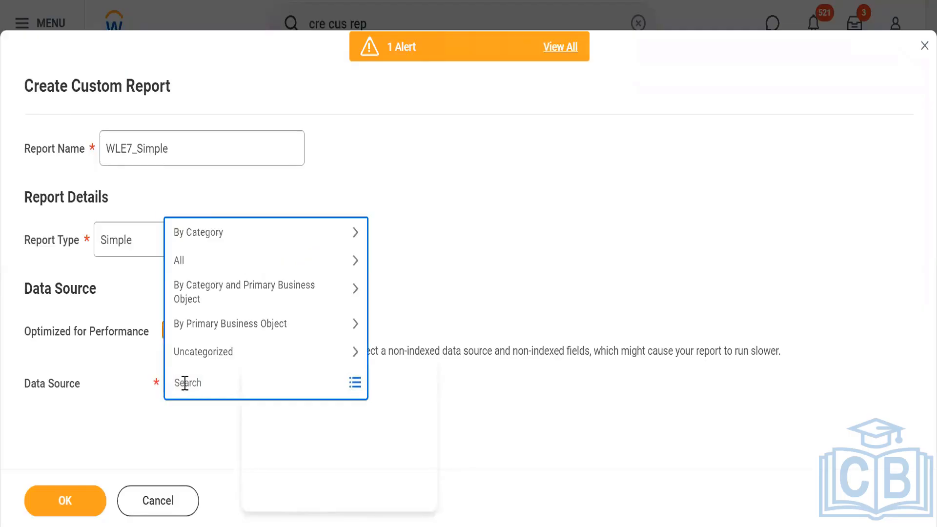
pyautogui.write('All active and')
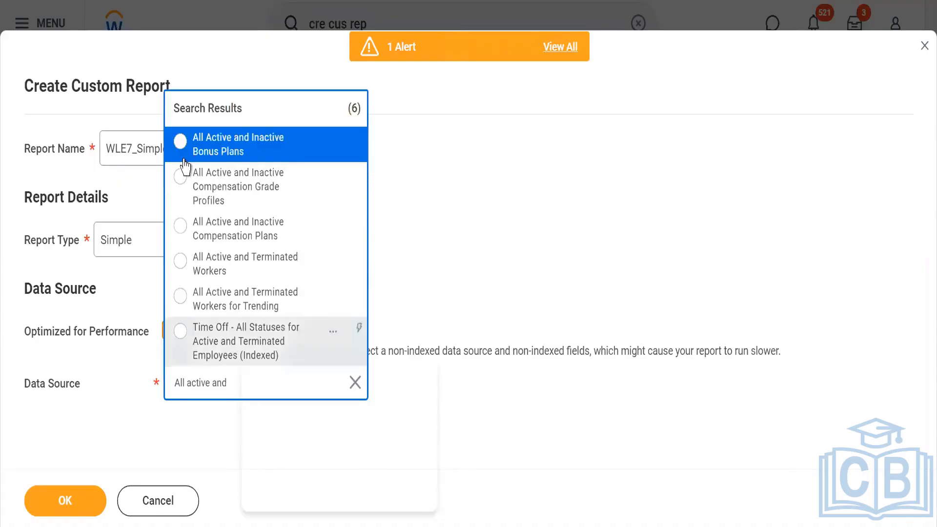
pyautogui.click(184, 161)
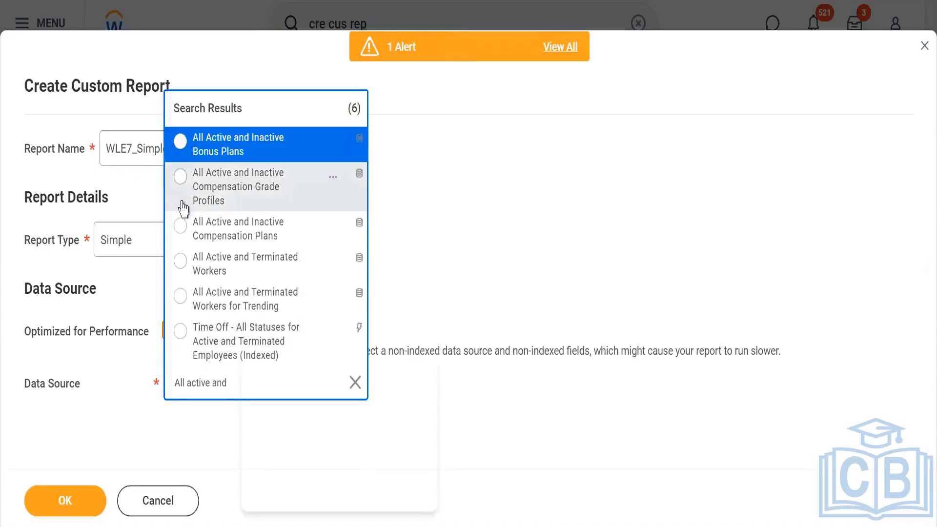
pyautogui.click(181, 262)
pyautogui.click(65, 500)
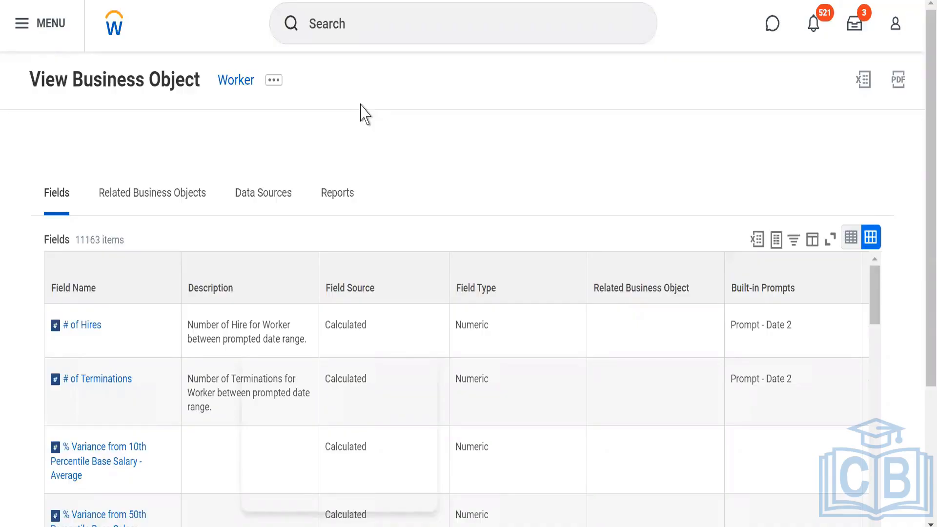
# Show the data sources of the Worker business object and read through their names and descriptions.
pyautogui.click(264, 205)
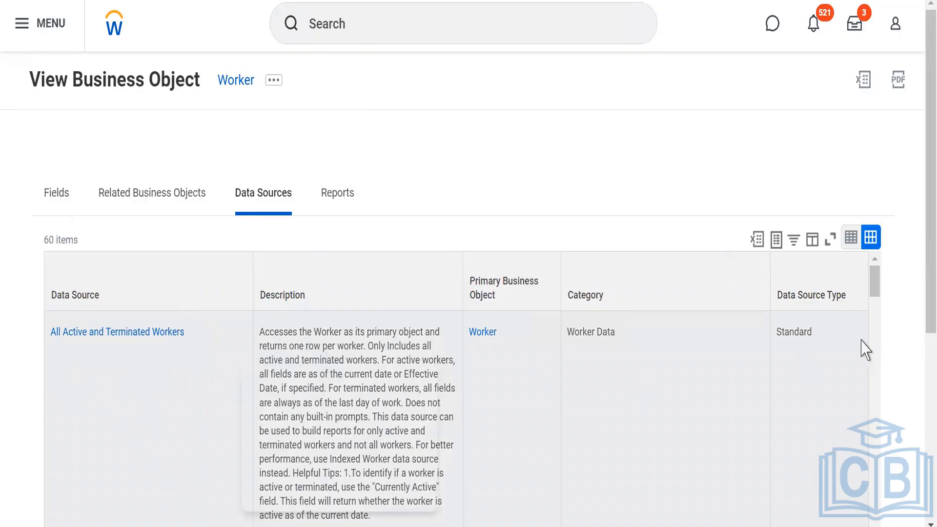
pyautogui.scroll(-1, 917, 327)
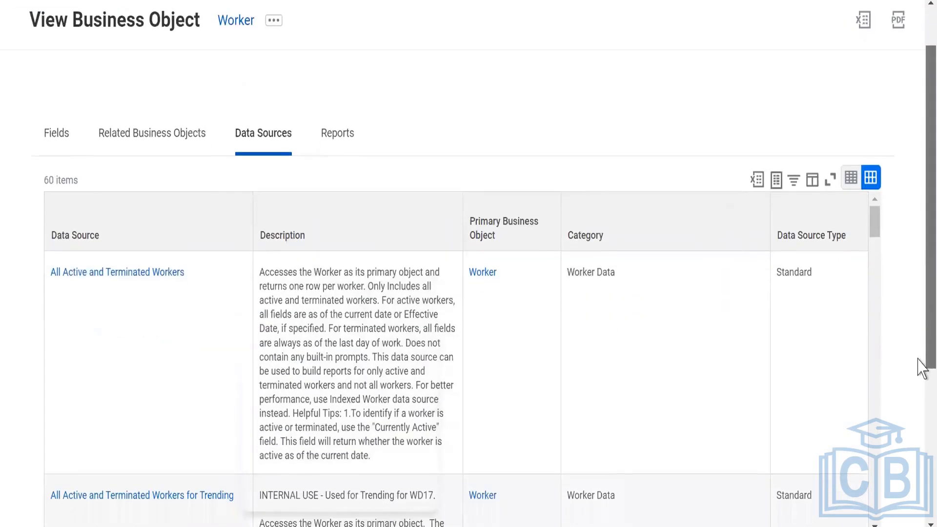
pyautogui.scroll(-3, 923, 410)
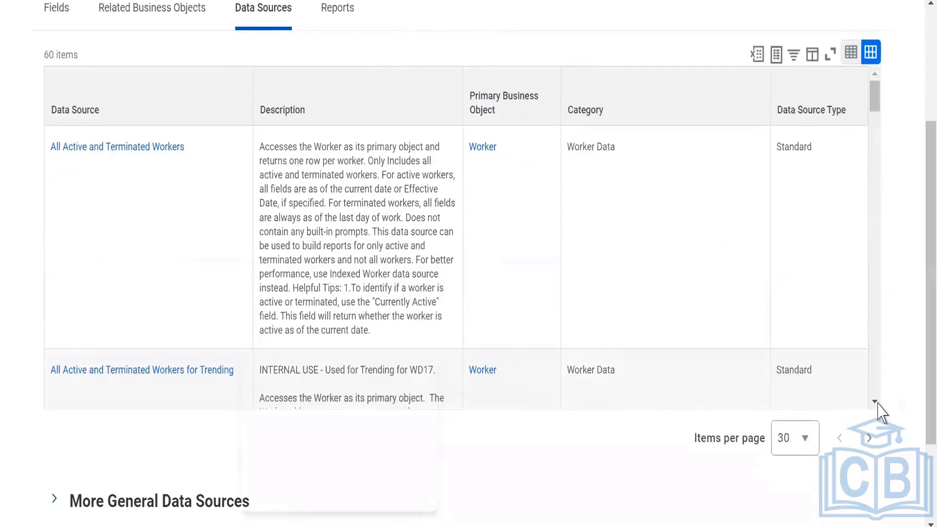
pyautogui.scroll(-10, 878, 407)
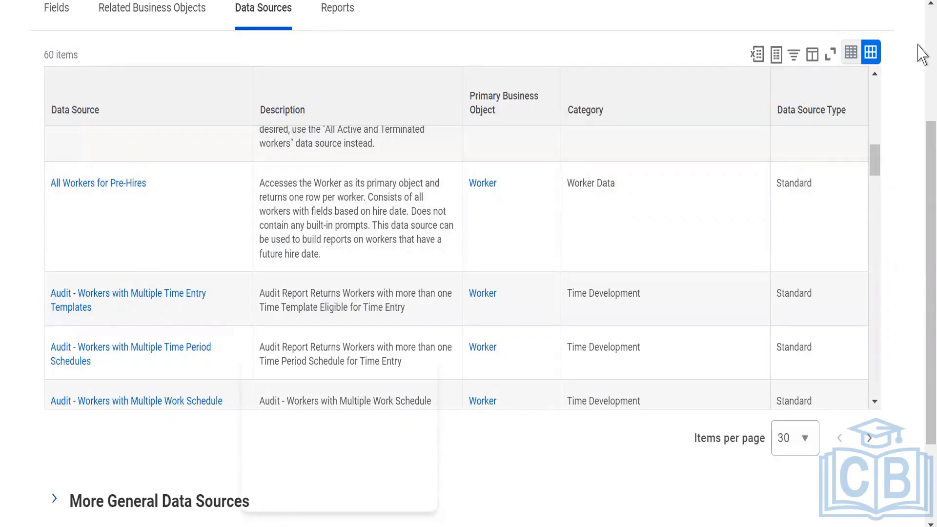
pyautogui.scroll(4, 917, 35)
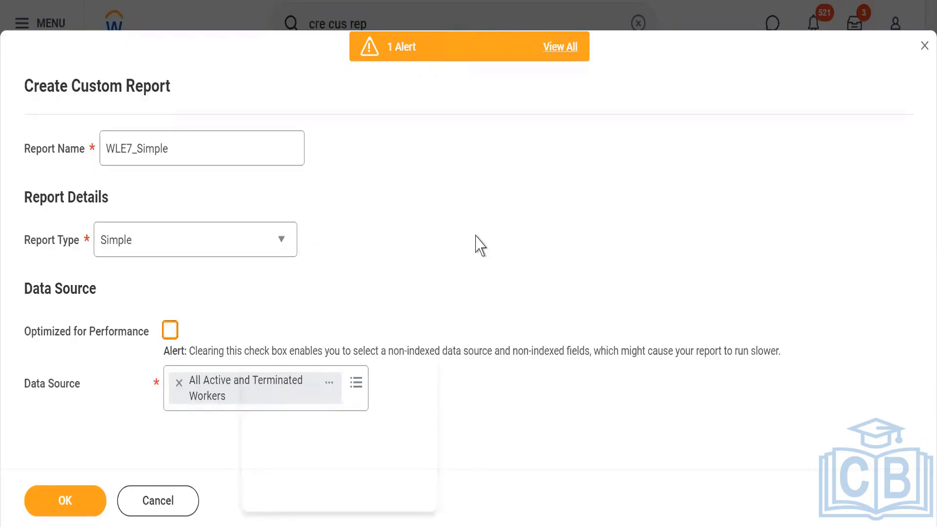
# Confirm the report details to create the WLE7_Simple report definition and read its temporary report notice.
pyautogui.click(53, 503)
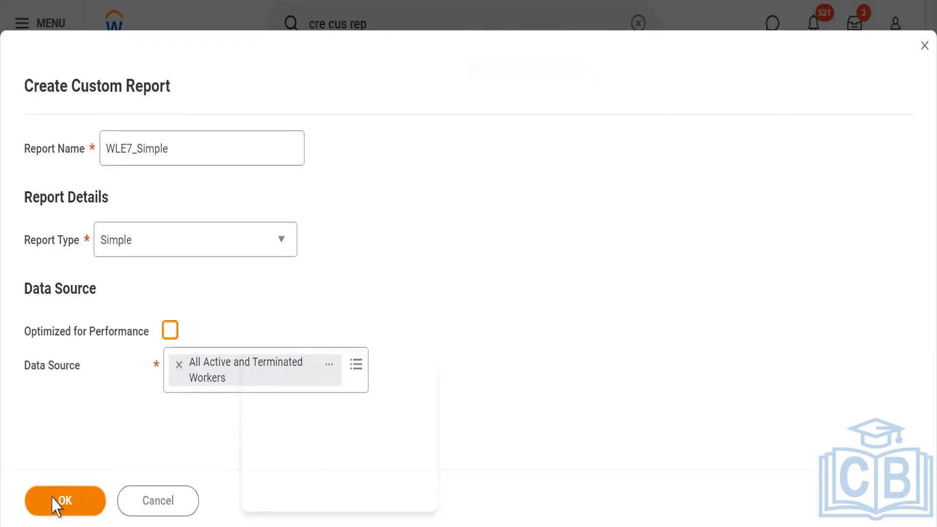
pyautogui.click(54, 503)
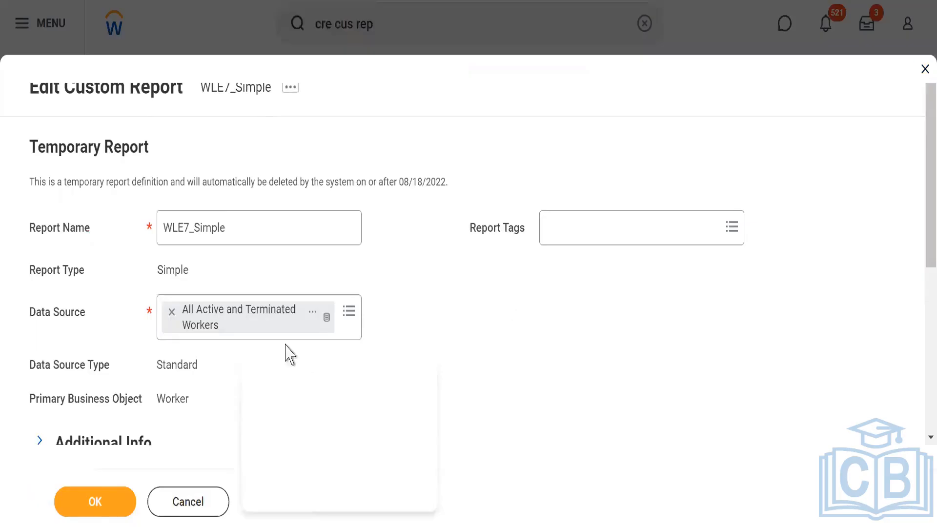
pyautogui.moveTo(75, 148); pyautogui.dragTo(166, 157)
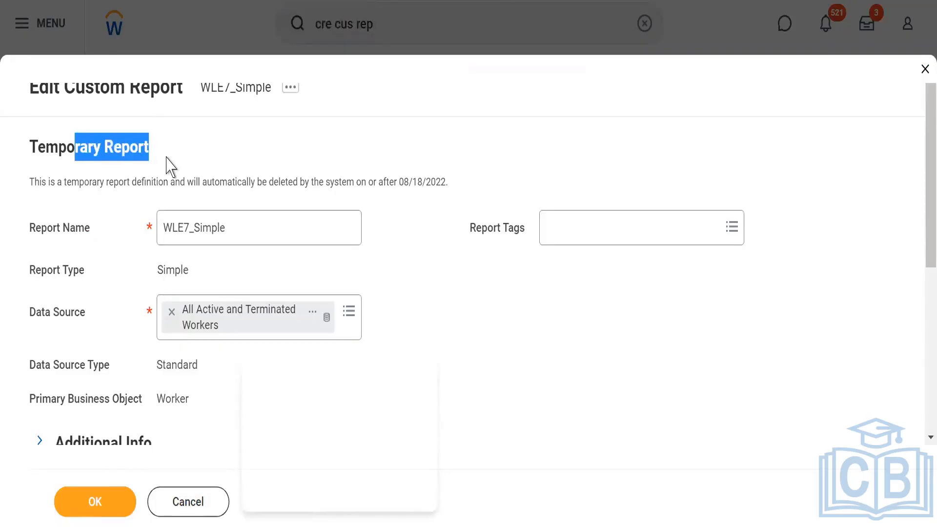
pyautogui.tripleClick(252, 184)
pyautogui.click(456, 257)
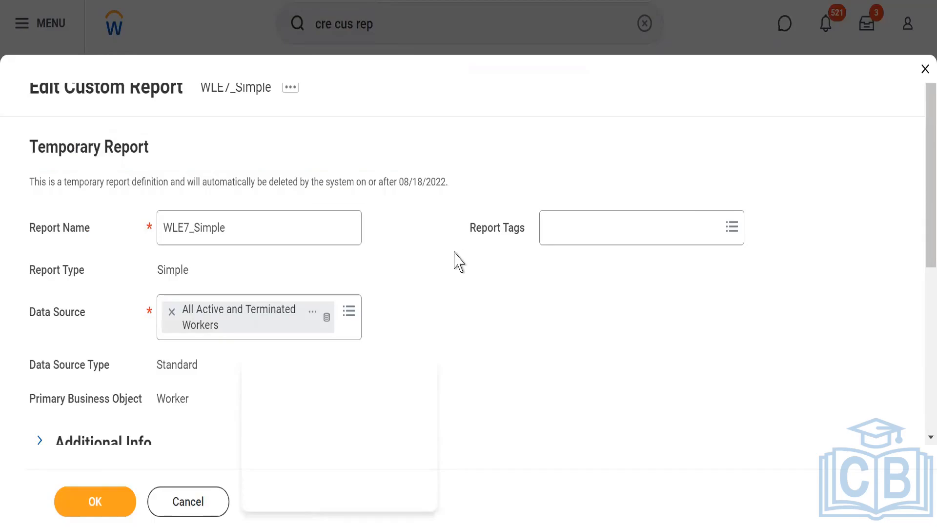
pyautogui.click(324, 182)
pyautogui.moveTo(395, 183); pyautogui.dragTo(429, 183)
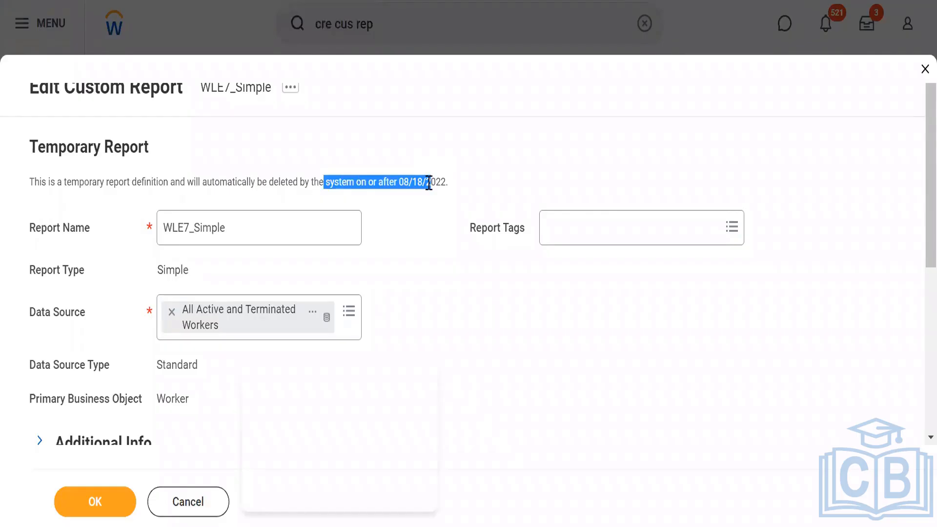
pyautogui.click(526, 337)
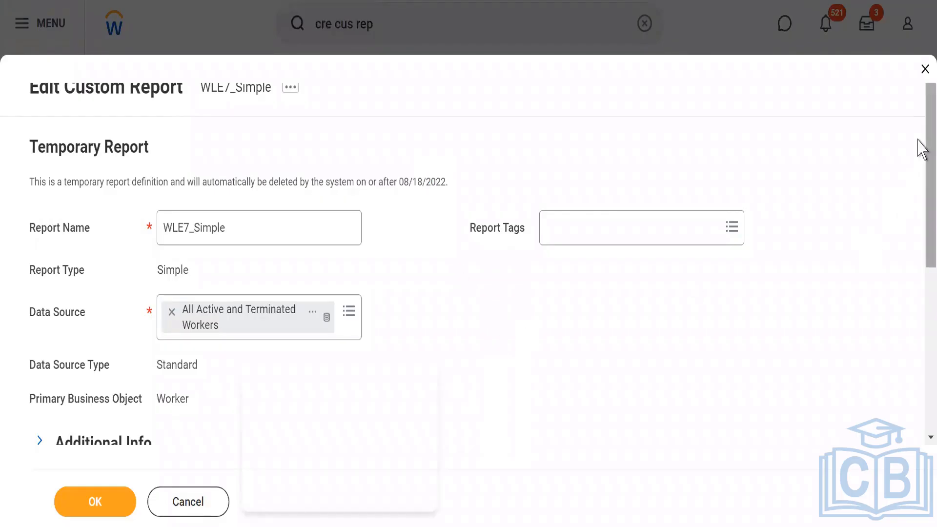
# Review the report's name, report type, data source and data source type in the report definition.
pyautogui.scroll(-3, 921, 180)
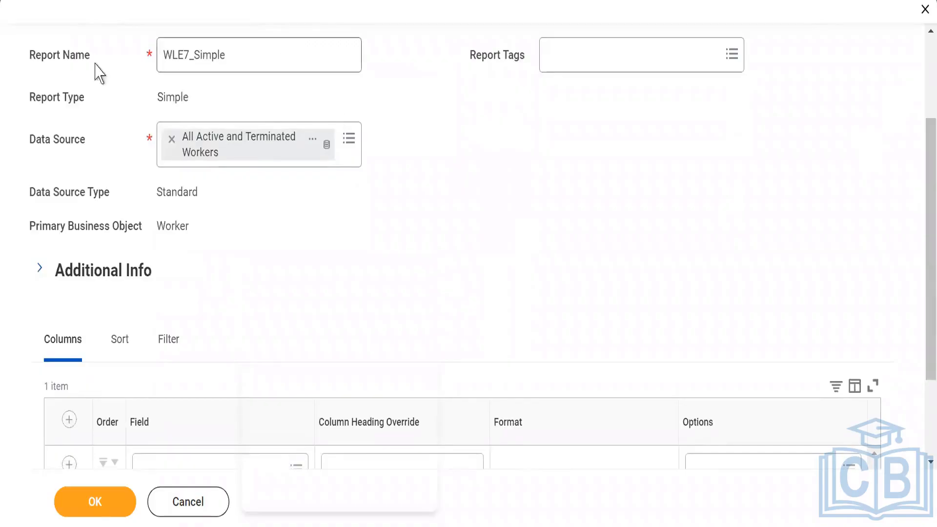
pyautogui.doubleClick(191, 49)
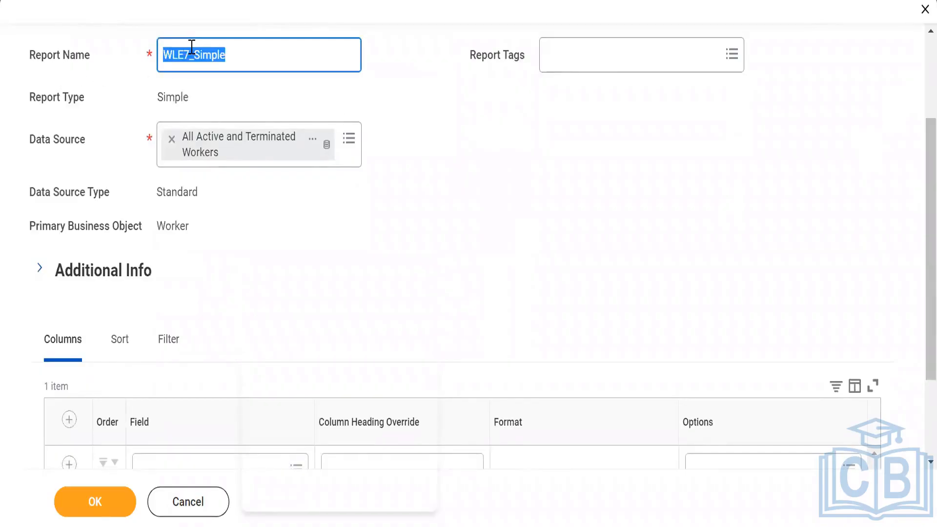
pyautogui.doubleClick(166, 103)
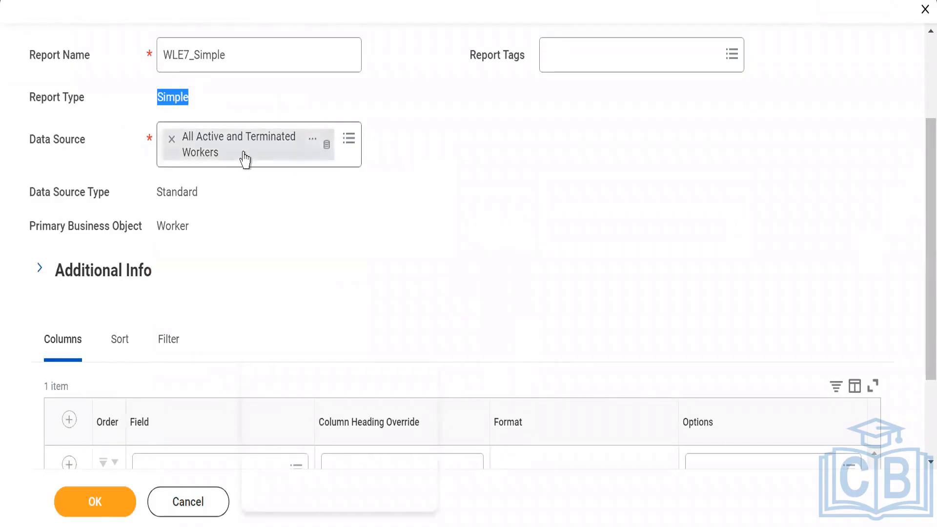
pyautogui.click(47, 194)
pyautogui.moveTo(47, 194); pyautogui.dragTo(111, 196)
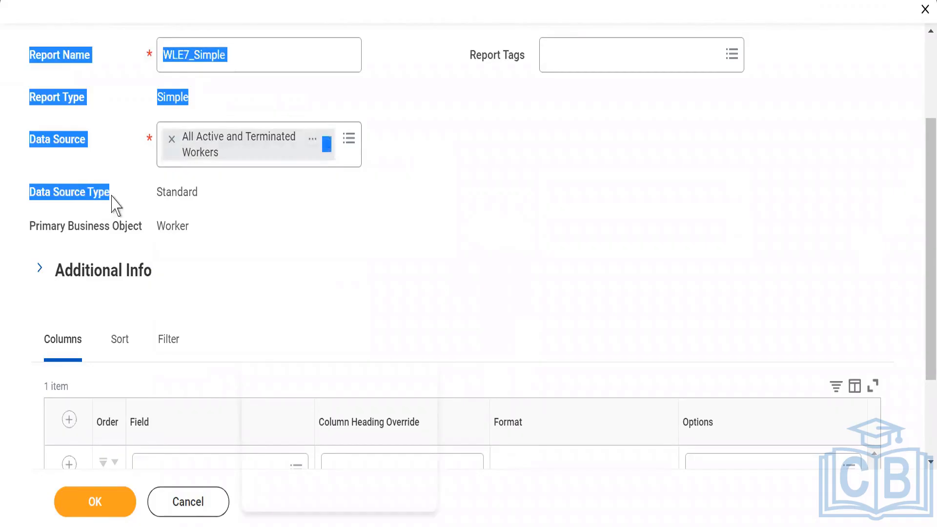
pyautogui.click(173, 193)
pyautogui.doubleClick(173, 194)
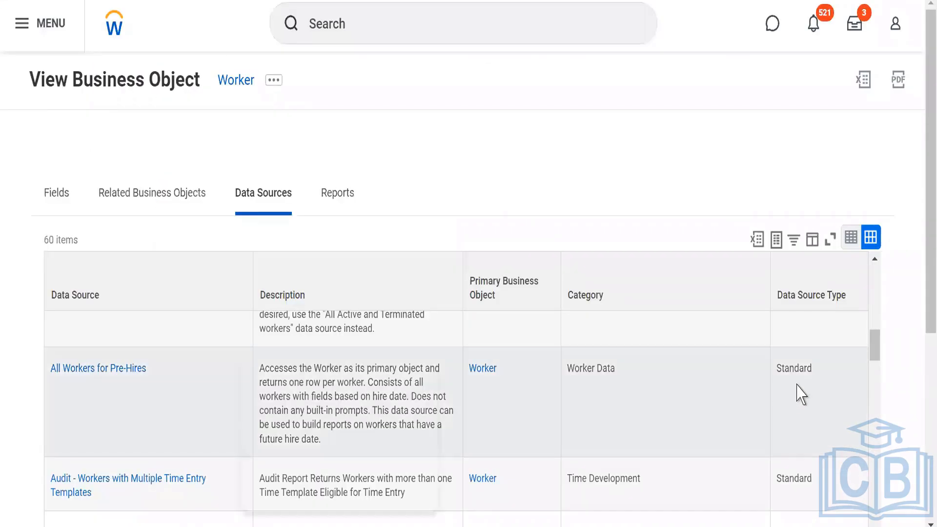
# Check the type of All Active and Terminated Workers in the Worker business object's data sources and examine the report's primary business object.
pyautogui.doubleClick(794, 367)
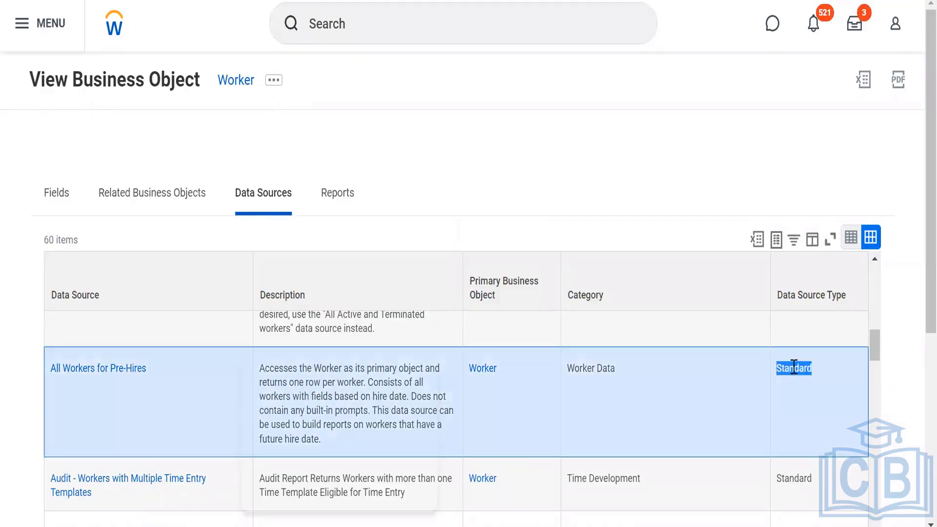
pyautogui.moveTo(874, 355); pyautogui.dragTo(872, 279)
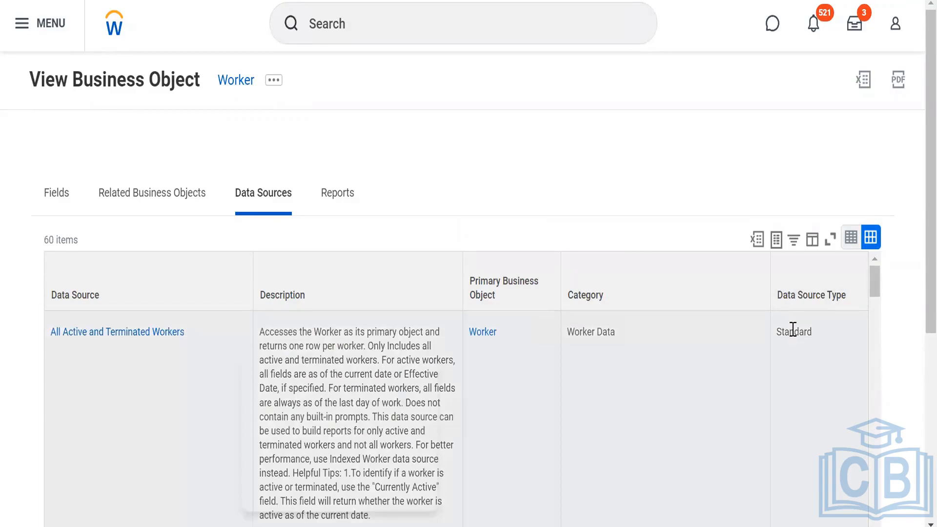
pyautogui.doubleClick(794, 331)
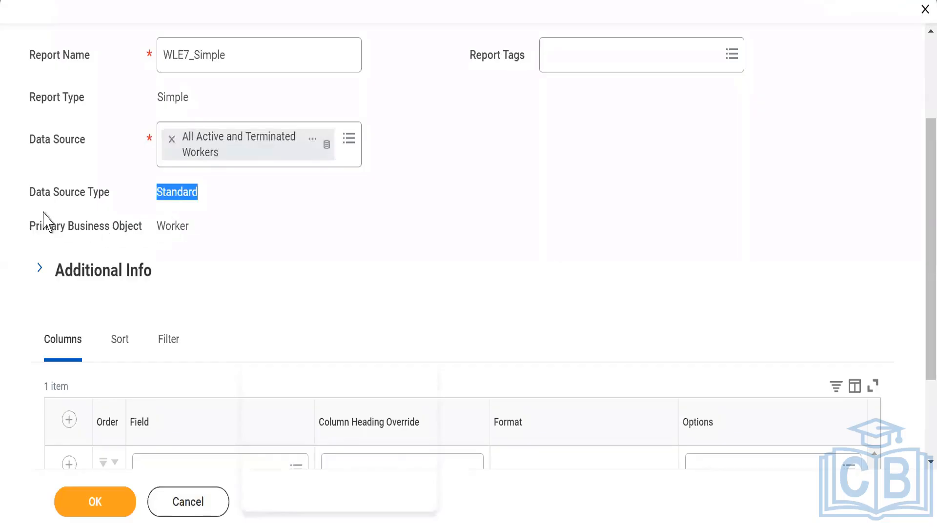
pyautogui.doubleClick(172, 227)
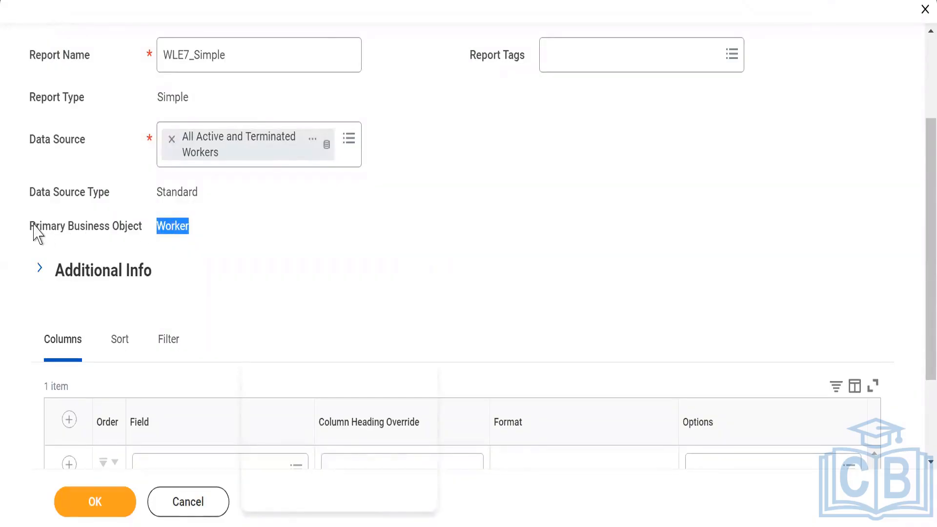
pyautogui.moveTo(35, 226); pyautogui.dragTo(114, 223)
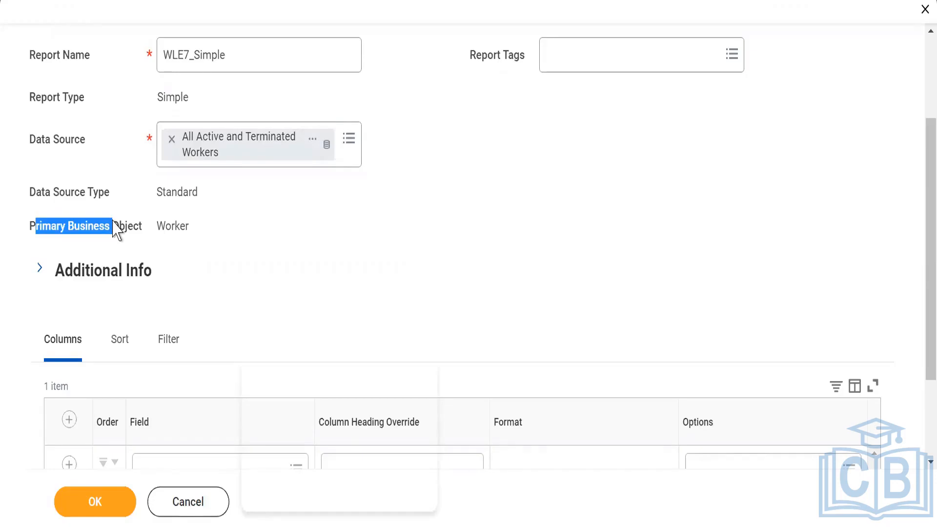
pyautogui.click(291, 251)
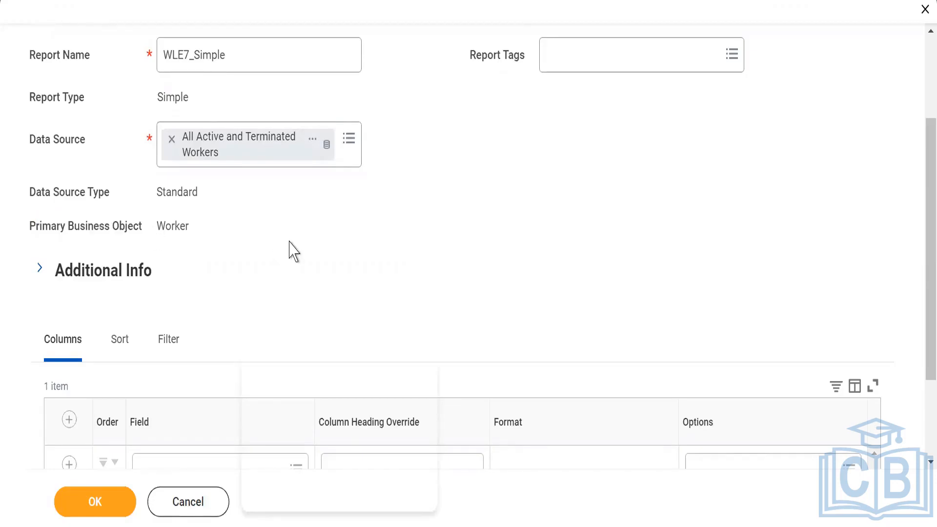
# Search the report fields for "First name" and set First Name as the field of the first column row.
pyautogui.scroll(-3, 291, 250)
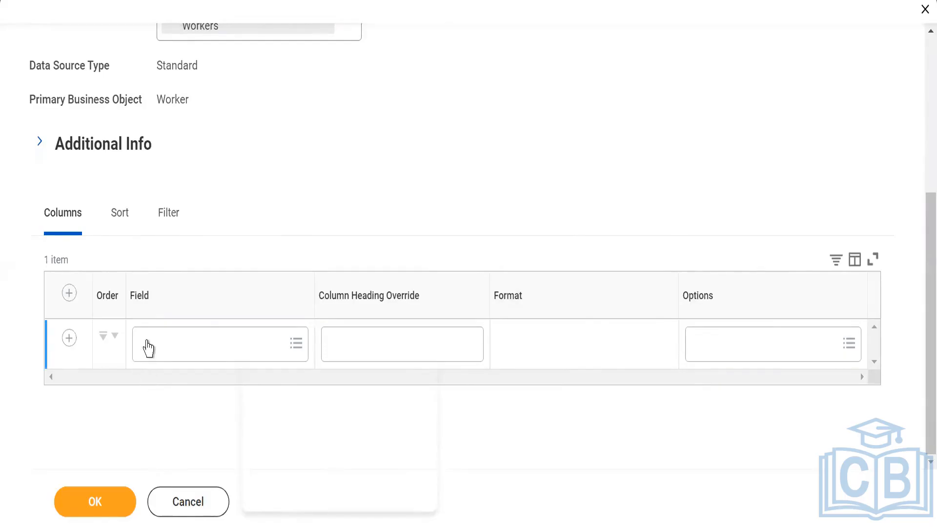
pyautogui.click(147, 348)
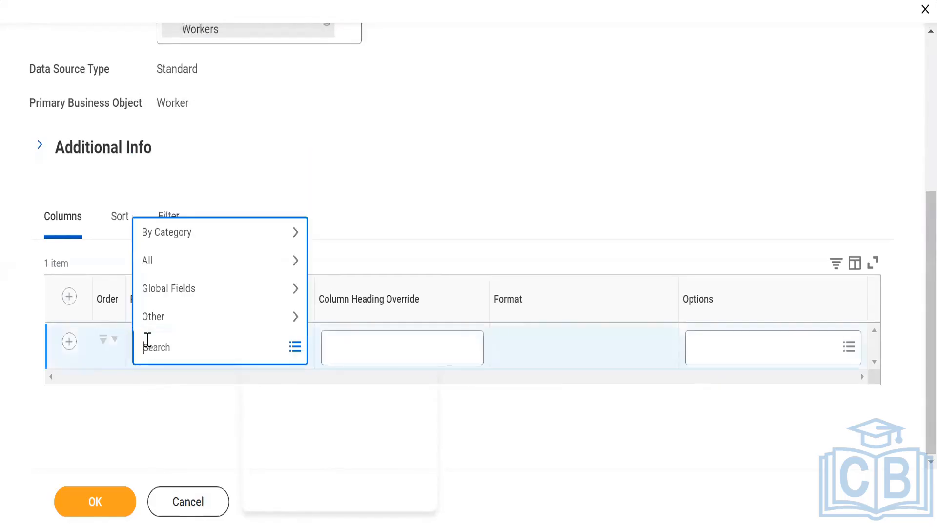
pyautogui.write('Firt name')
pyautogui.press('Return')
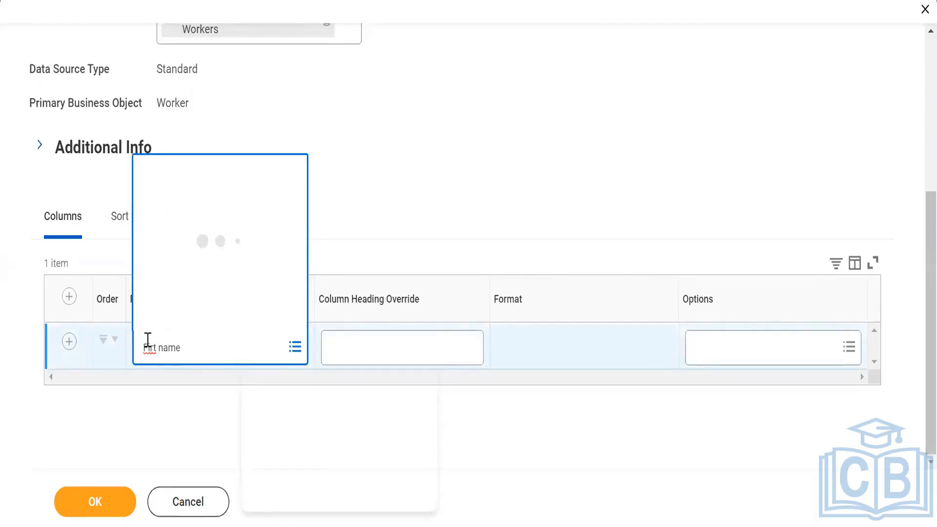
pyautogui.click(153, 349)
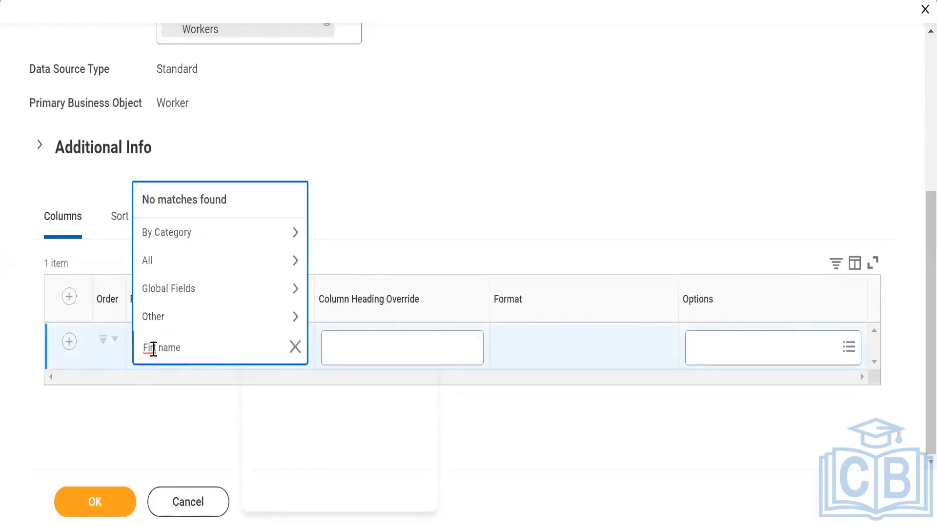
pyautogui.write('s')
pyautogui.press('Return')
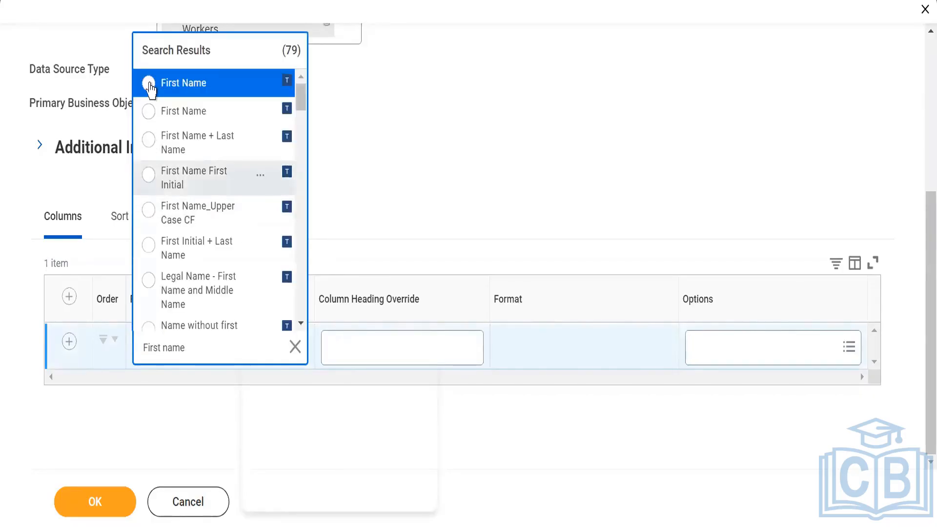
pyautogui.click(149, 83)
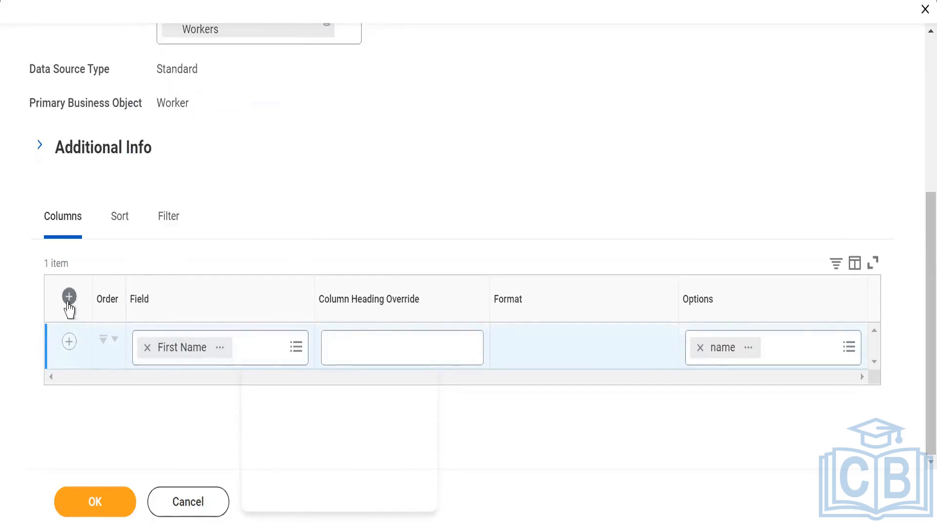
# Add a column row above First Name and set its field to Last Name.
pyautogui.click(69, 300)
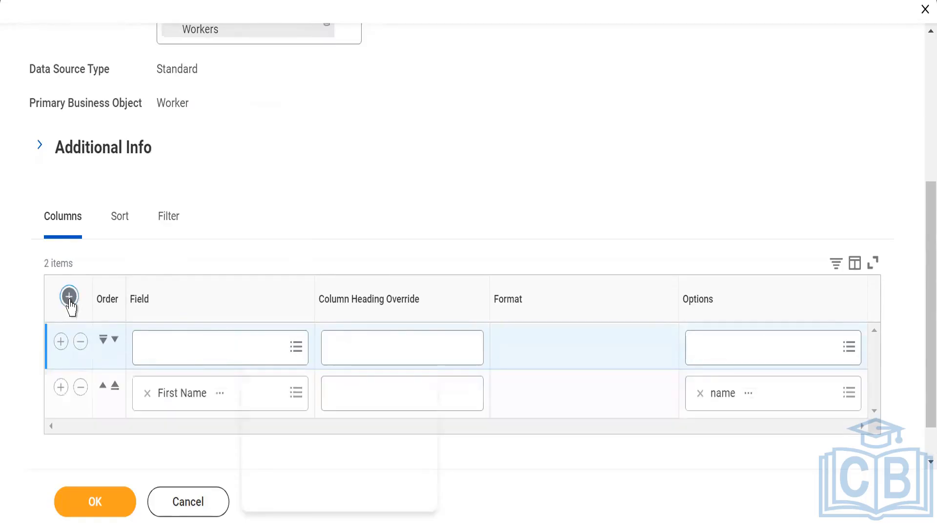
pyautogui.click(167, 341)
pyautogui.write('Last name')
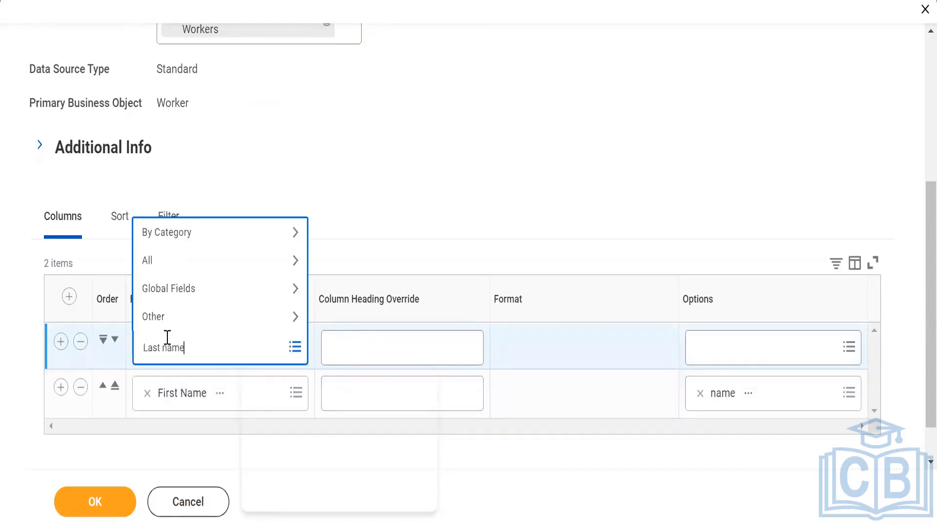
pyautogui.press('Return')
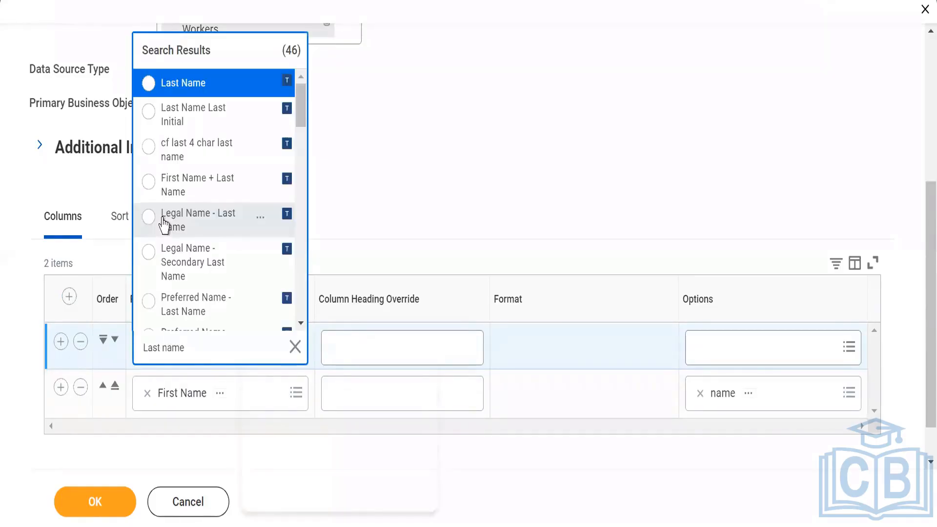
pyautogui.click(148, 84)
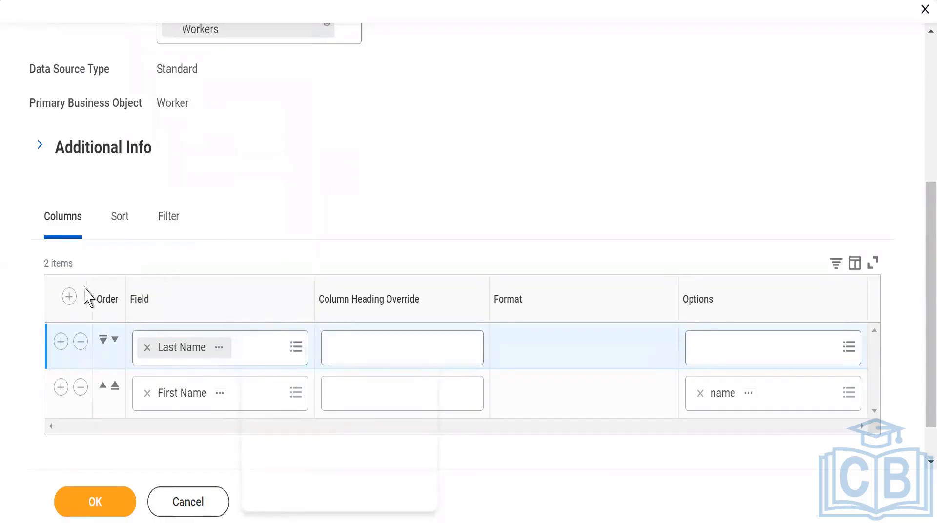
# Add a column row above Last Name and set its field to Gender.
pyautogui.click(69, 298)
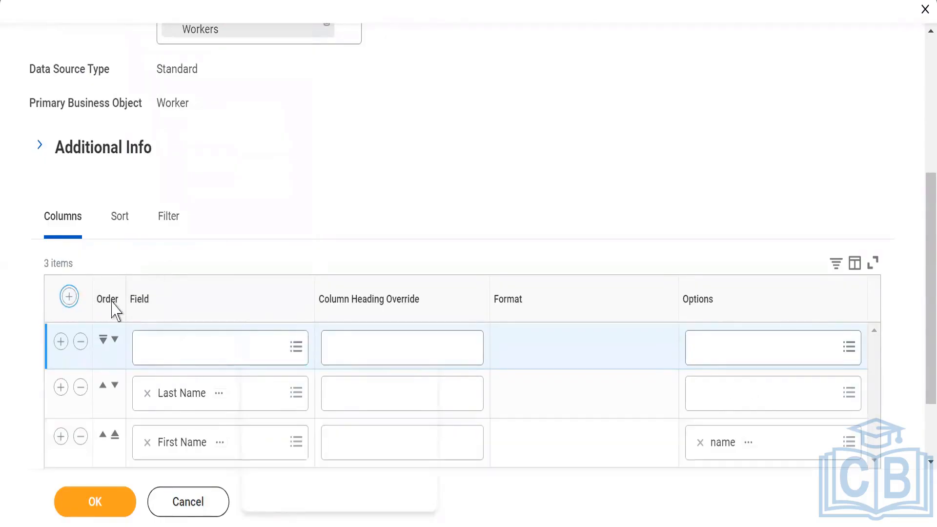
pyautogui.click(165, 360)
pyautogui.write('Gender')
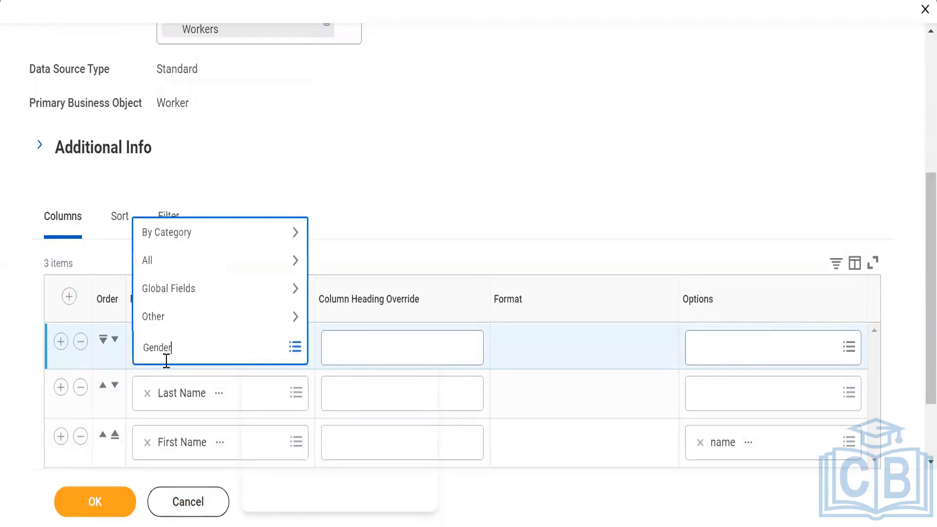
pyautogui.press('Return')
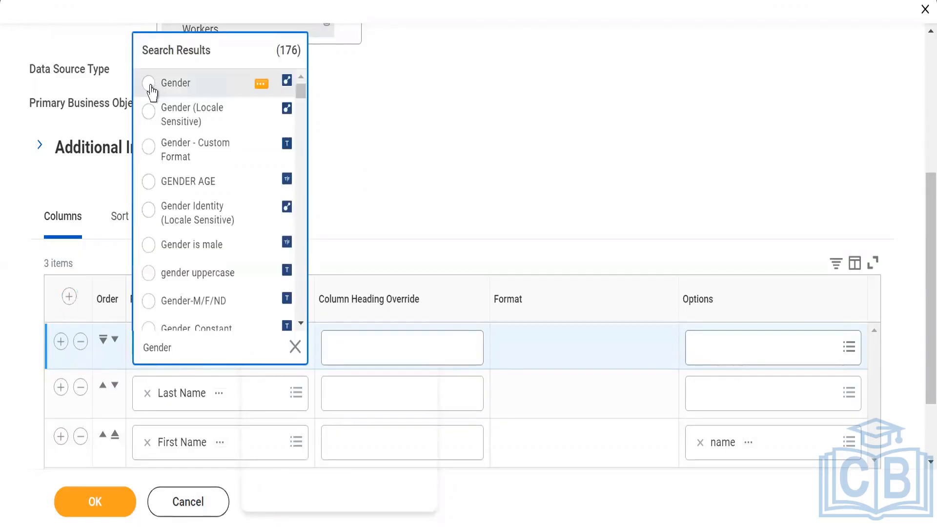
pyautogui.click(156, 84)
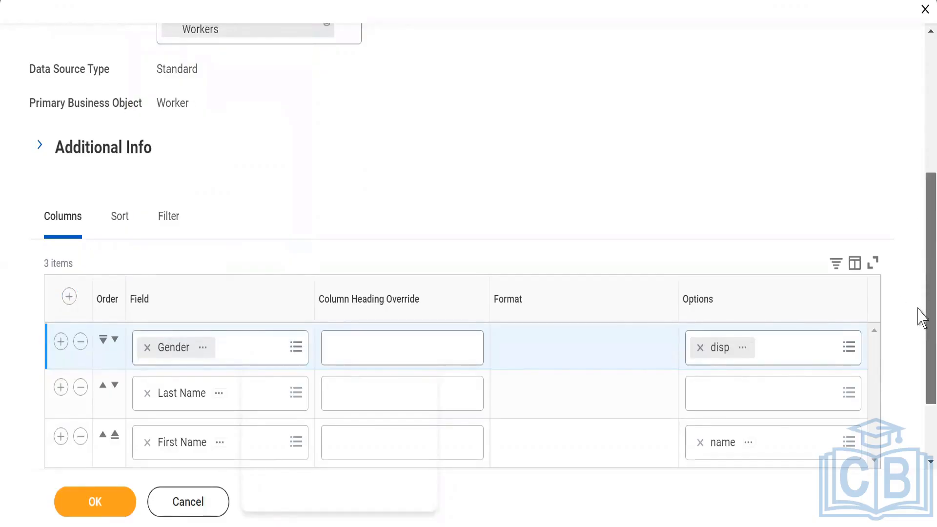
# Set the column heading override of the First Name column to "F.Name".
pyautogui.scroll(-2, 923, 314)
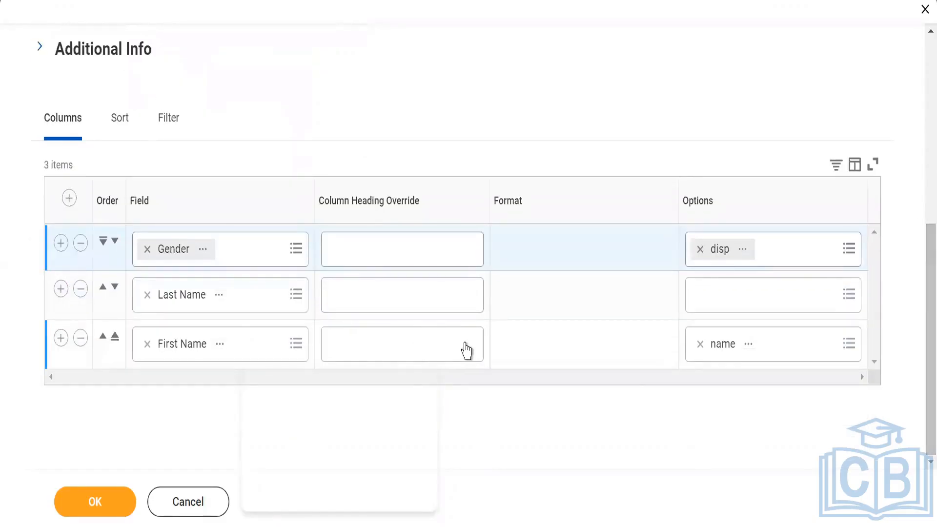
pyautogui.click(465, 344)
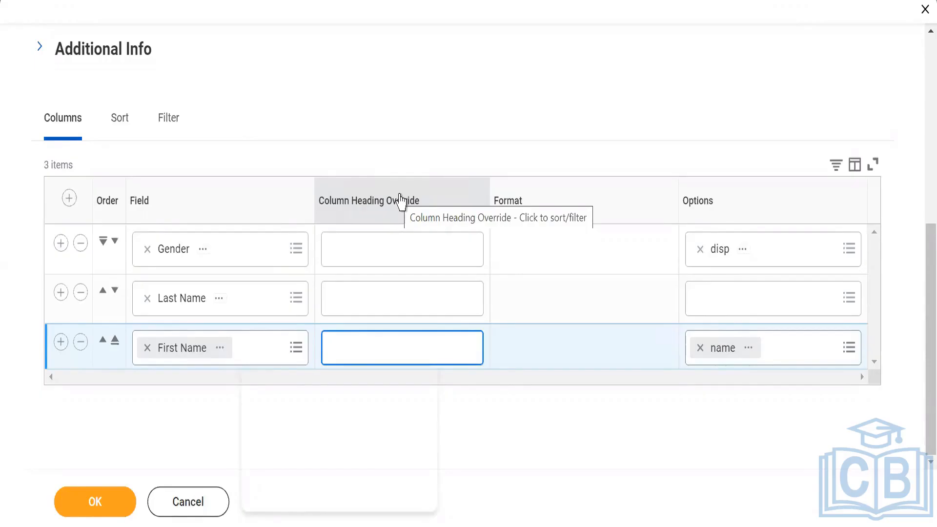
pyautogui.write('F')
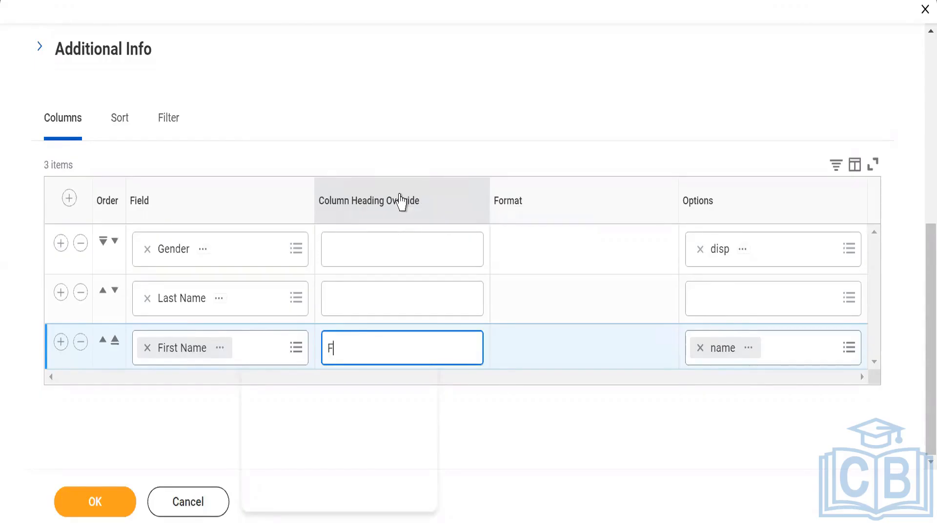
pyautogui.write('.Name')
pyautogui.click(447, 74)
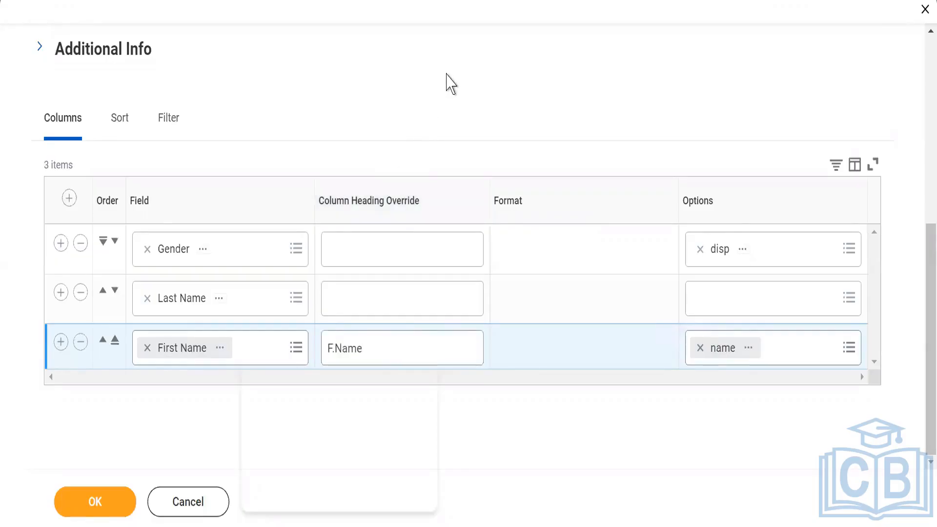
# Save the WLE7_Simple report definition and review its column list.
pyautogui.click(353, 361)
pyautogui.click(79, 503)
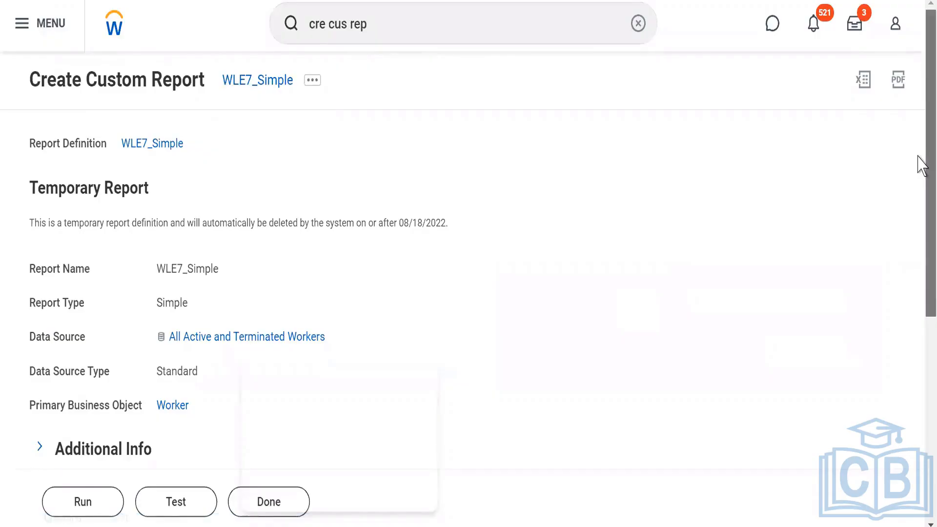
pyautogui.moveTo(918, 157); pyautogui.dragTo(916, 395)
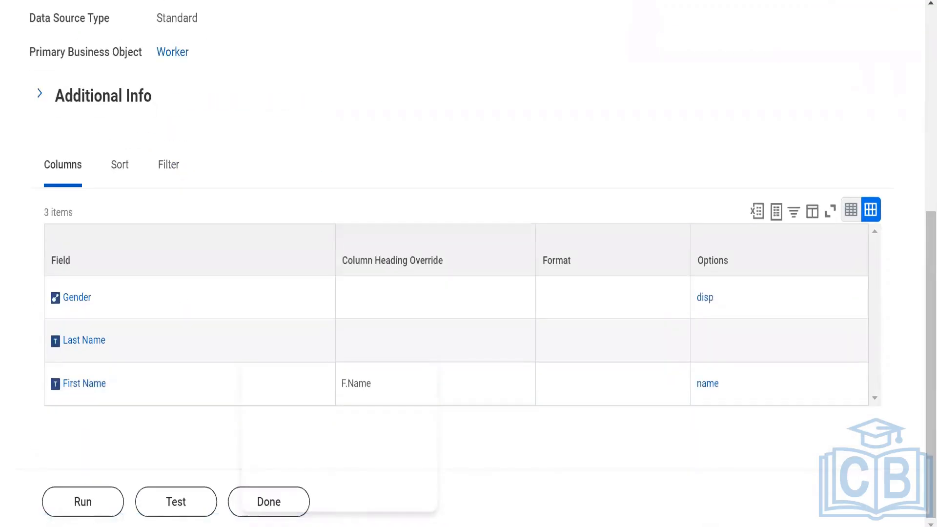
# Test the WLE7_Simple report and check the number of items in the test output.
pyautogui.click(52, 513)
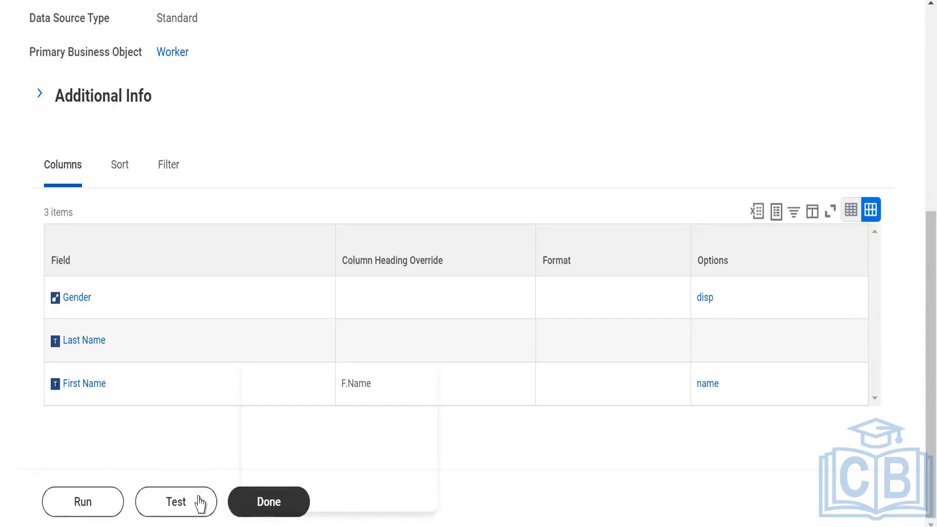
pyautogui.click(151, 506)
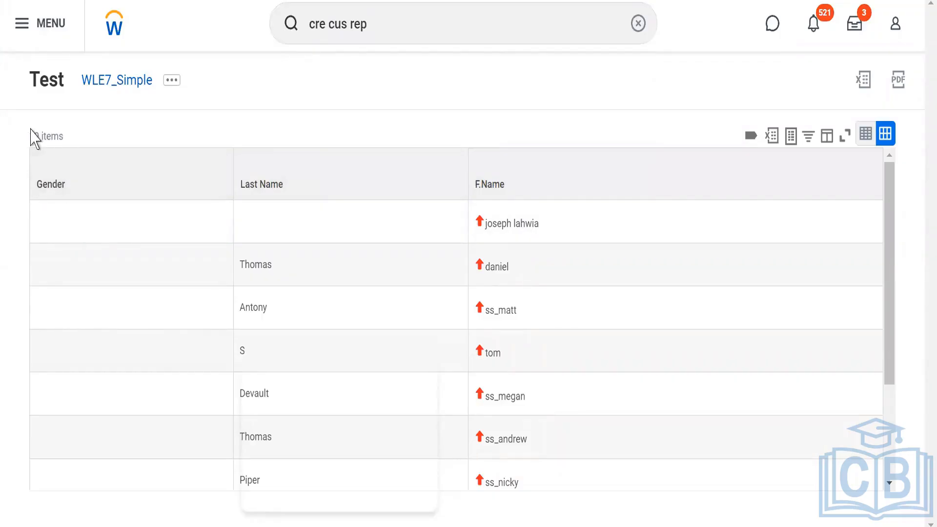
pyautogui.moveTo(29, 133); pyautogui.dragTo(76, 130)
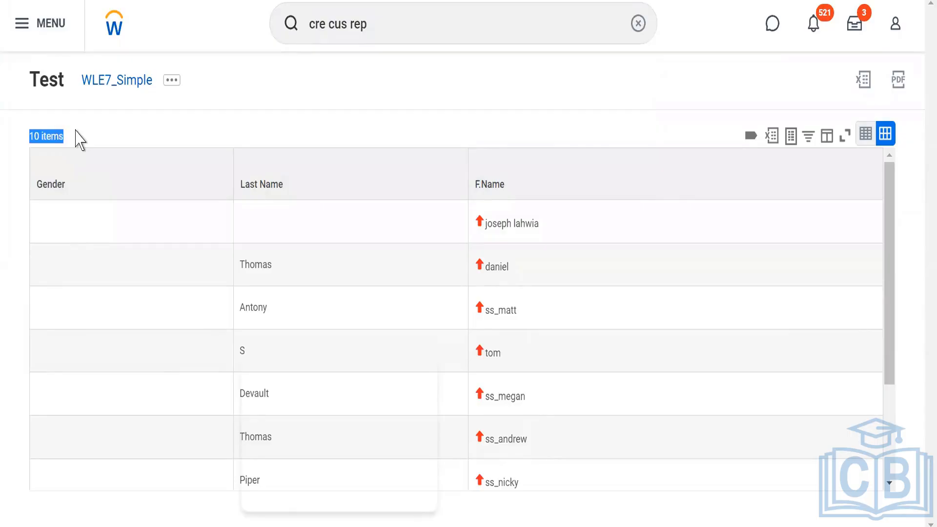
# Run the full WLE7_Simple report through its custom report actions and check the item count.
pyautogui.click(172, 82)
pyautogui.click(172, 82)
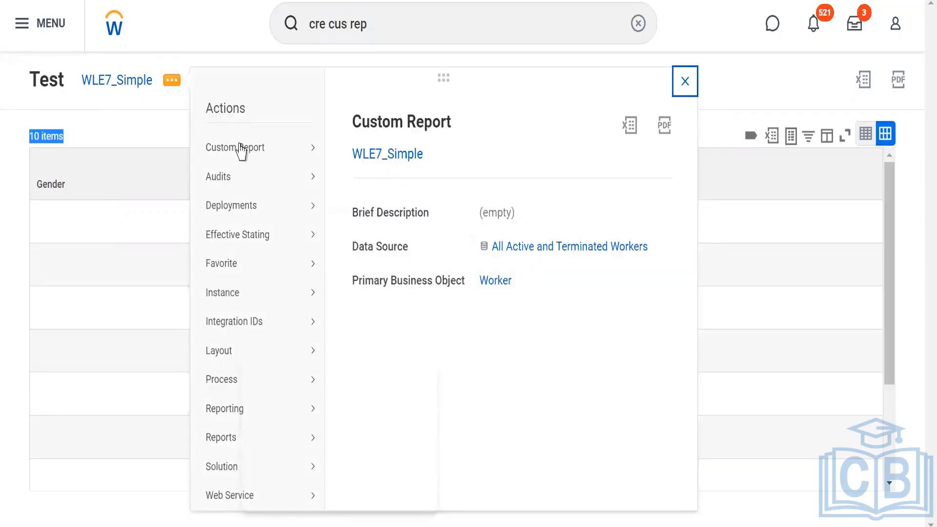
pyautogui.moveTo(241, 151)
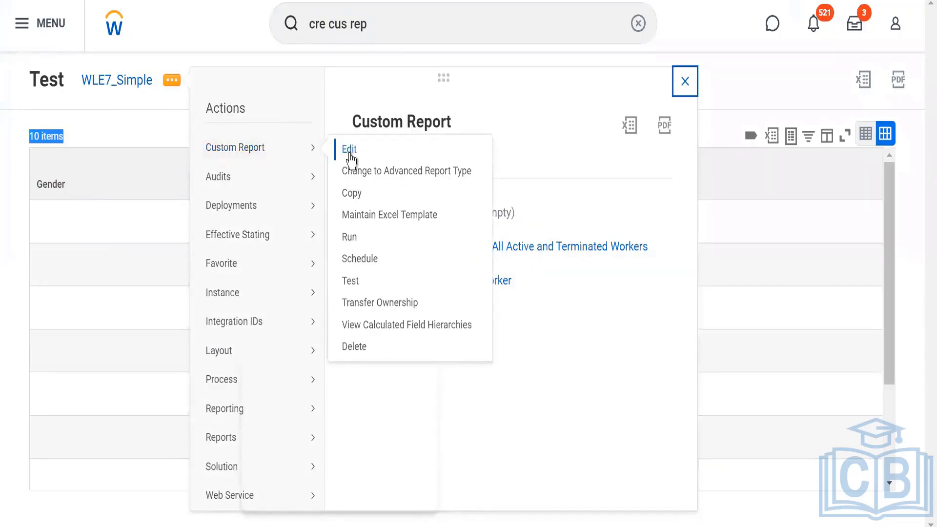
pyautogui.click(349, 238)
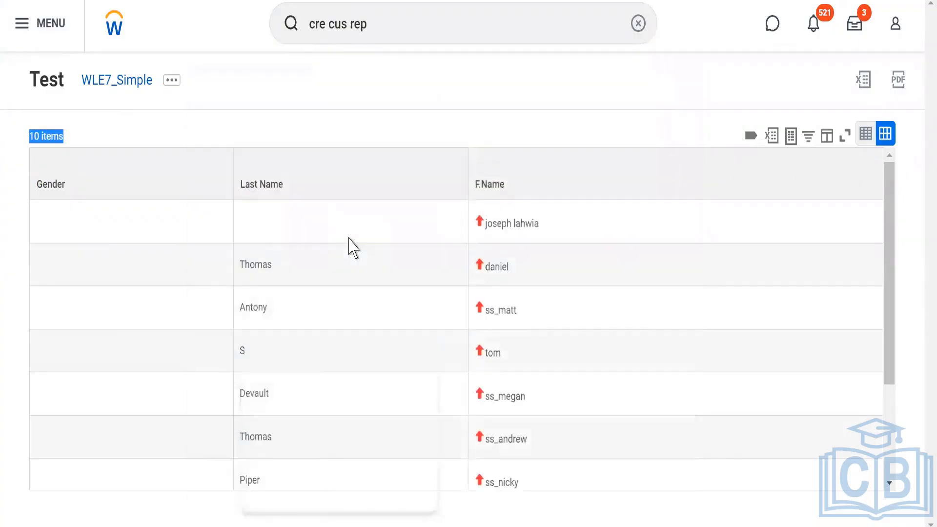
pyautogui.click(125, 92)
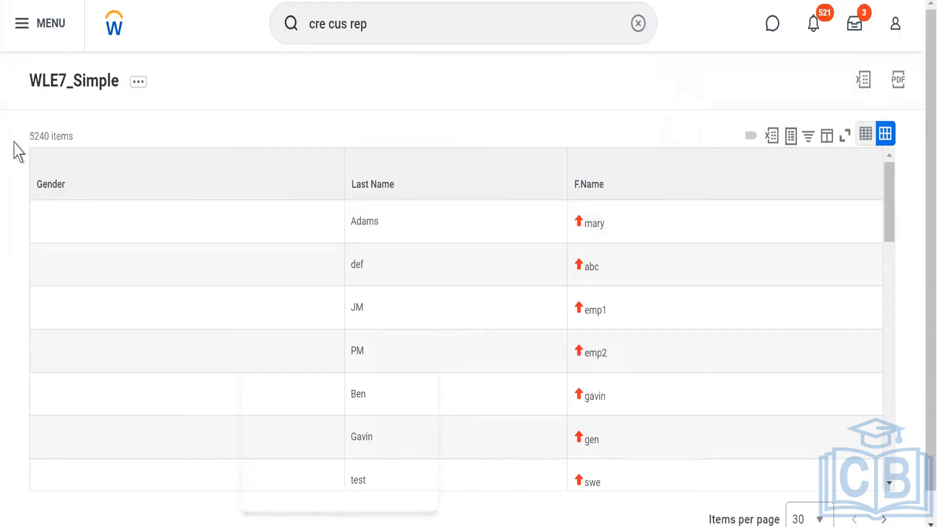
pyautogui.moveTo(27, 138); pyautogui.dragTo(78, 143)
# Open the WLE7_Simple custom report for editing from its related actions.
pyautogui.click(137, 93)
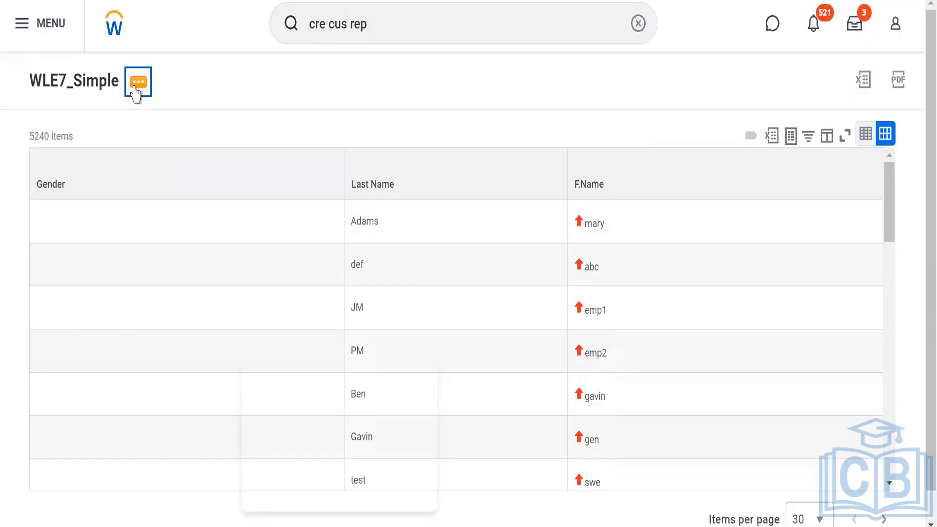
pyautogui.click(137, 93)
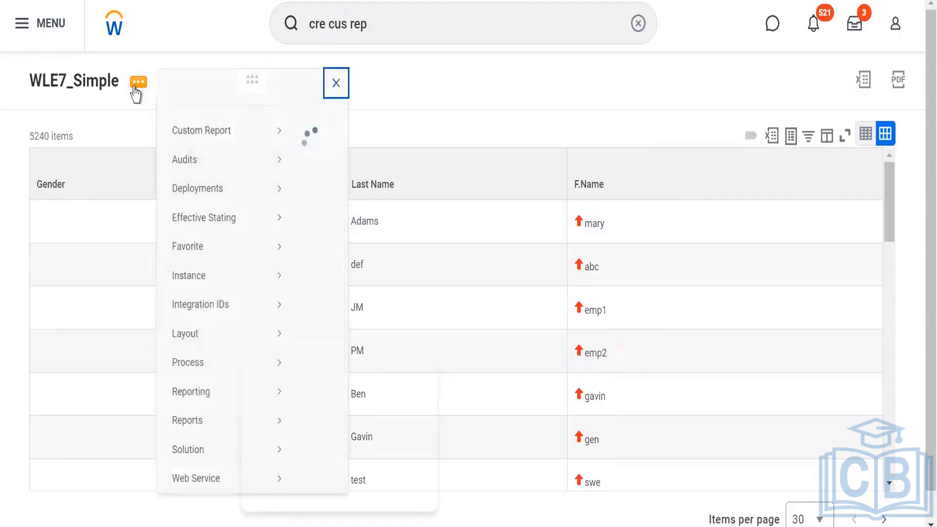
pyautogui.click(120, 123)
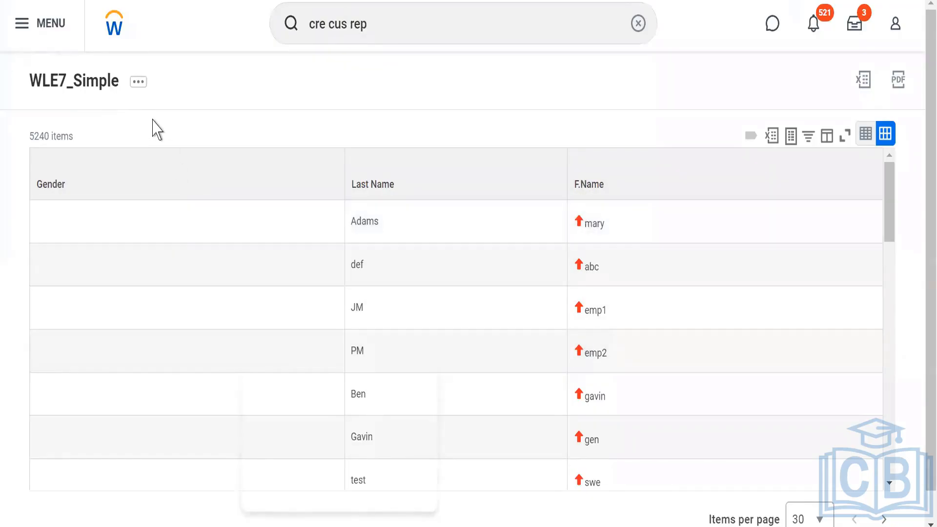
pyautogui.click(141, 87)
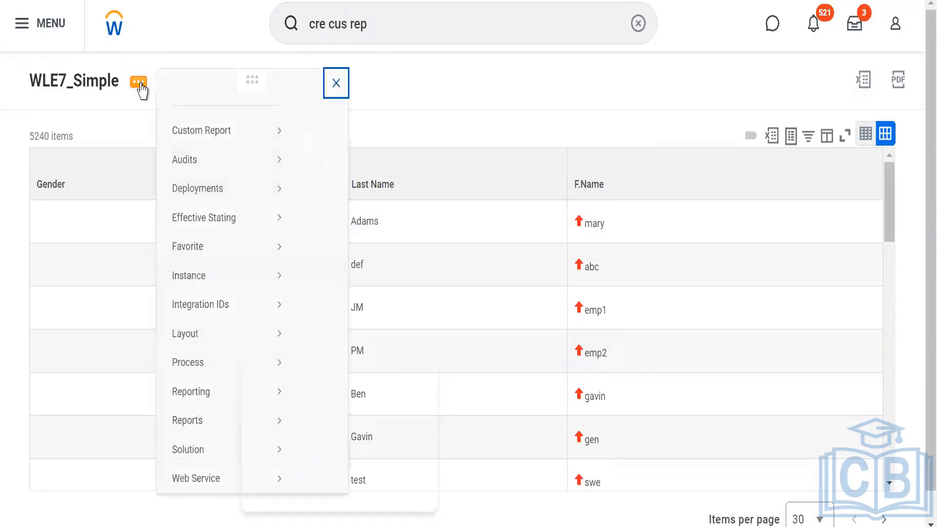
pyautogui.moveTo(226, 151)
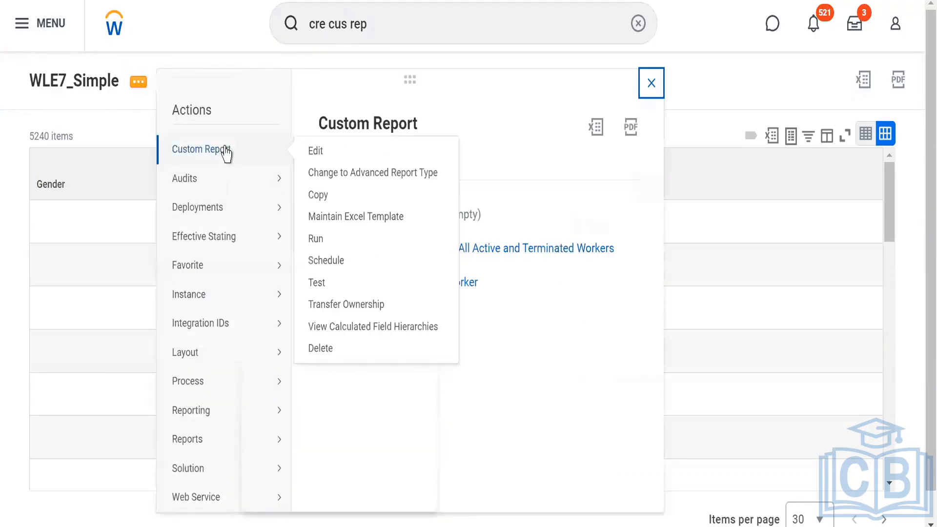
pyautogui.click(316, 152)
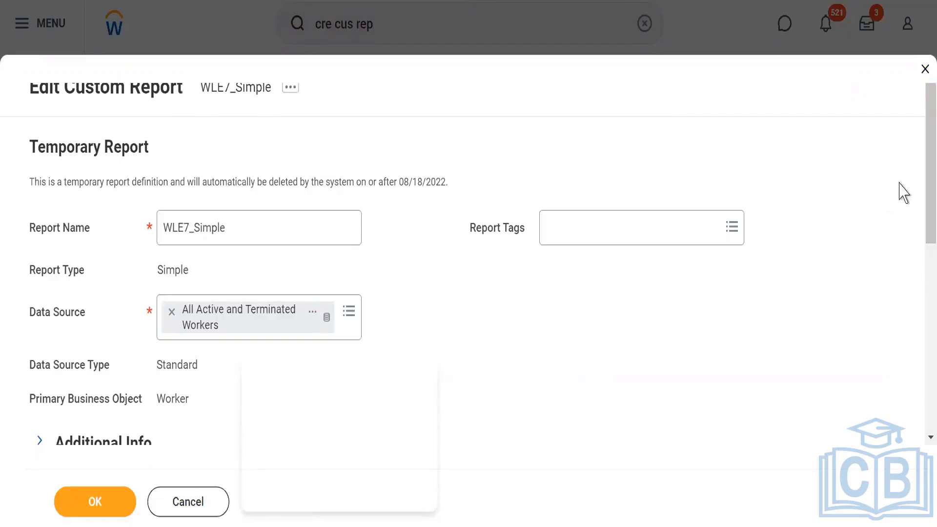
# Clear the First Name column heading override and reorder the columns as First Name, Last Name, Gender.
pyautogui.scroll(-1, 922, 293)
pyautogui.scroll(-8, 923, 293)
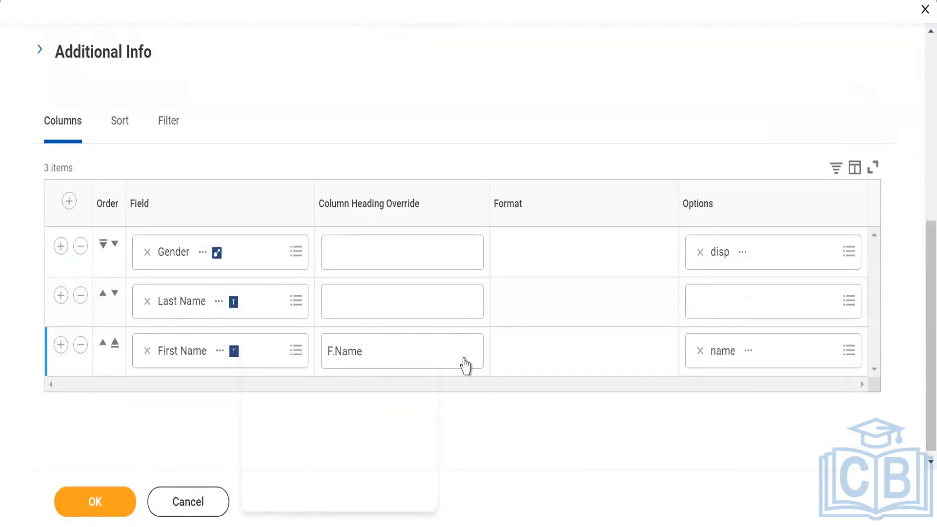
pyautogui.doubleClick(465, 359)
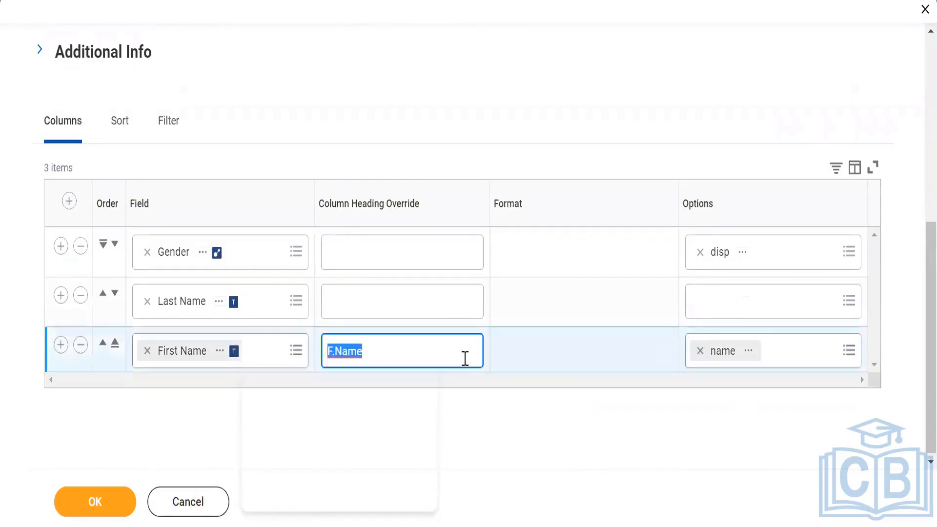
pyautogui.press('BackSpace')
pyautogui.click(454, 57)
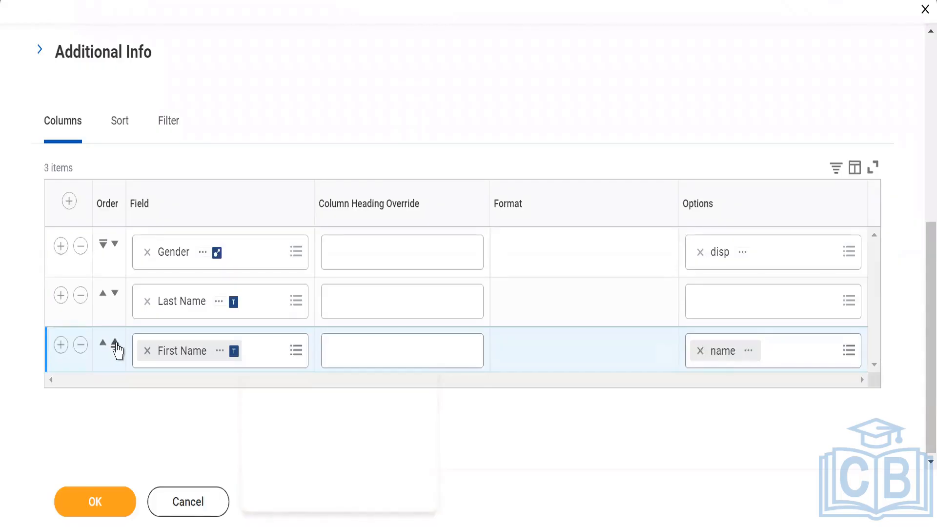
pyautogui.click(116, 343)
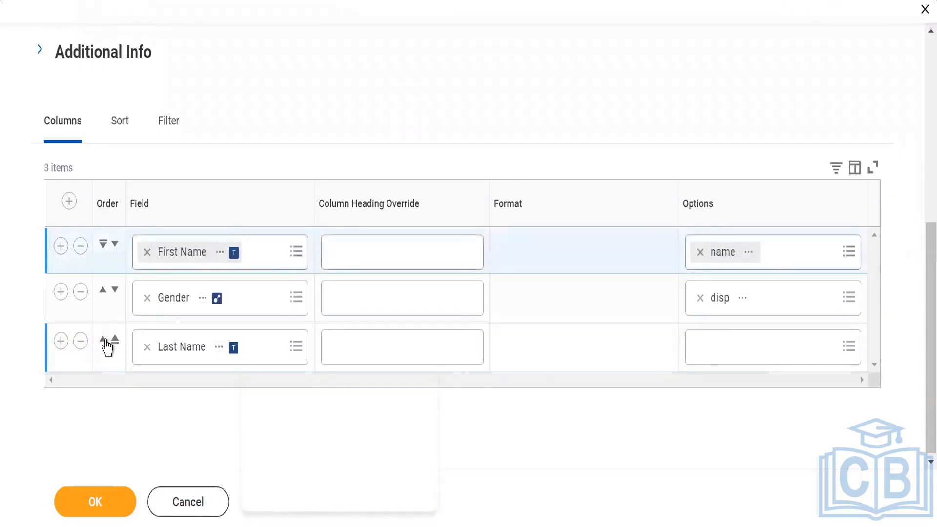
pyautogui.click(103, 339)
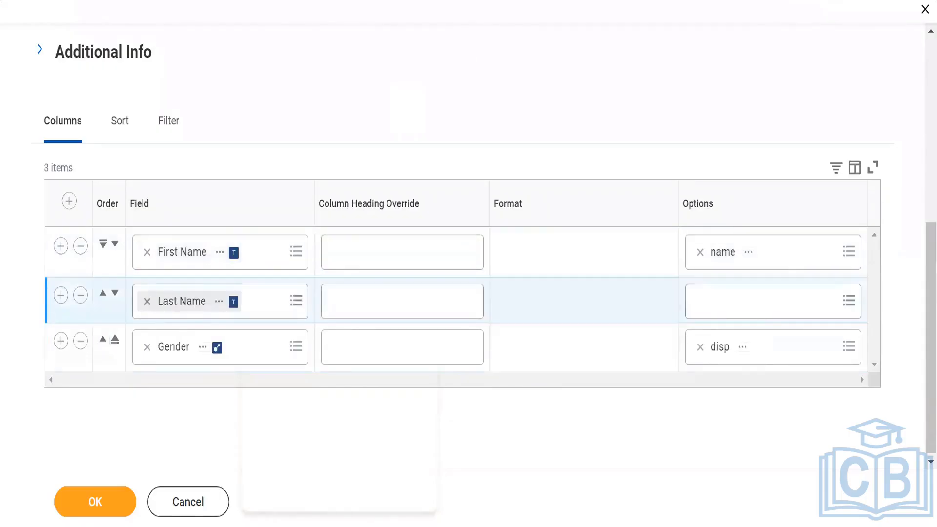
# Remove the disp option from the Gender column and the name option from the First Name column.
pyautogui.click(835, 250)
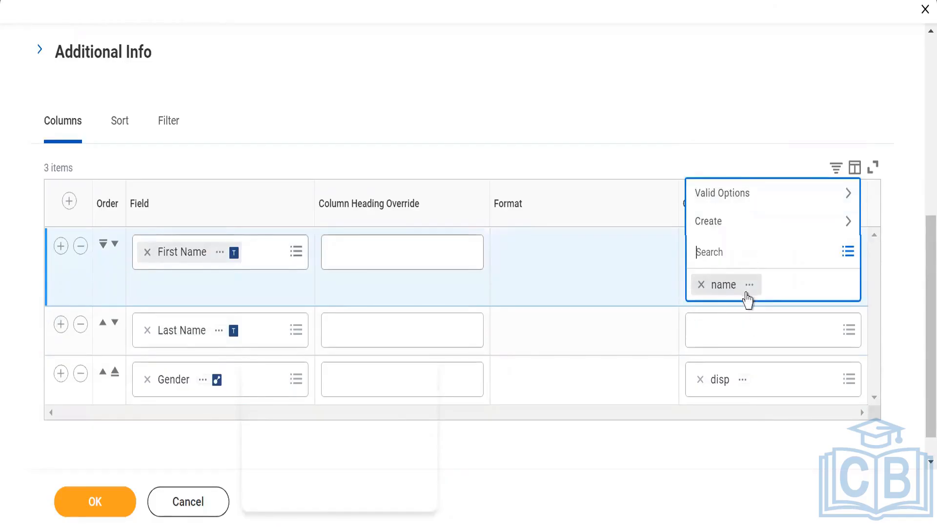
pyautogui.click(678, 447)
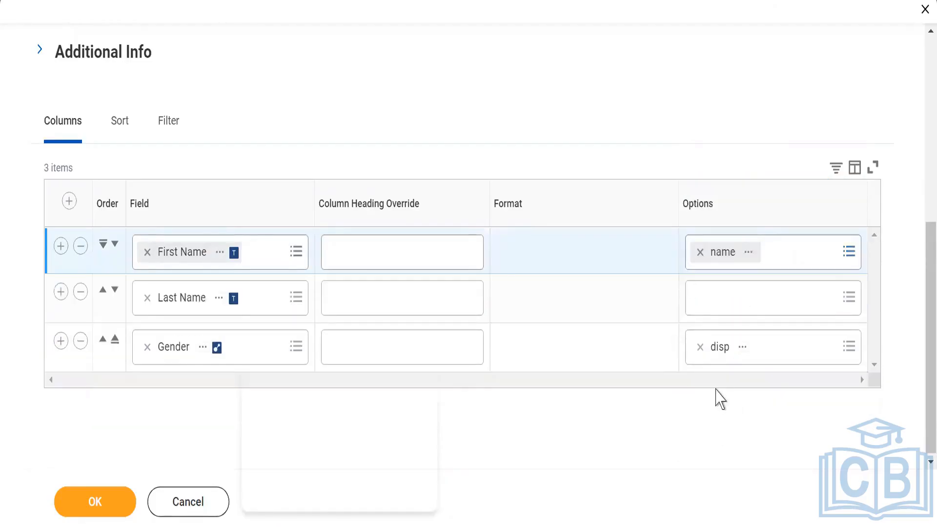
pyautogui.click(700, 348)
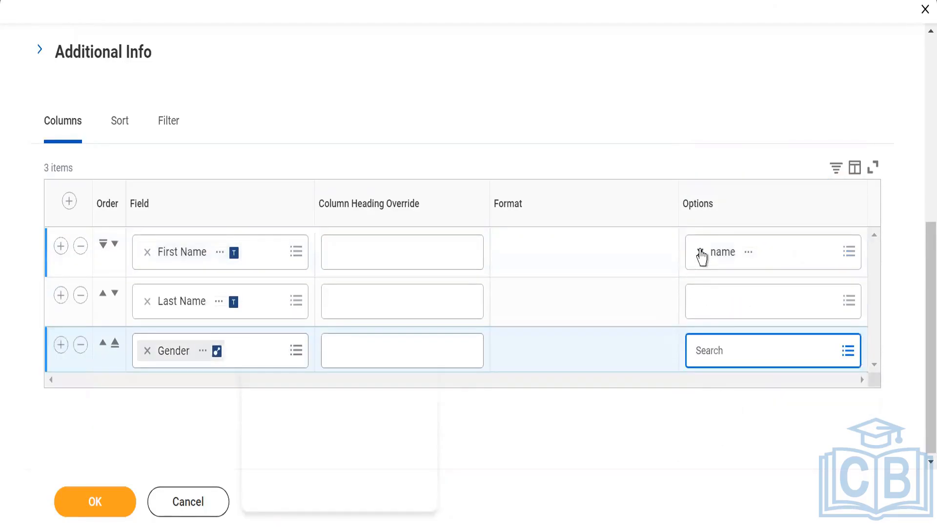
pyautogui.click(700, 253)
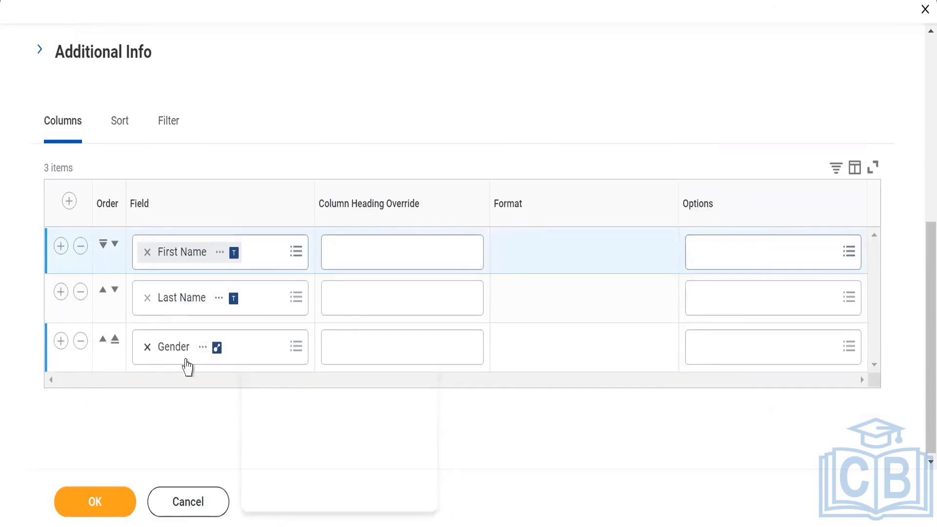
# Add a filter condition on instances with Gender as its field.
pyautogui.click(167, 128)
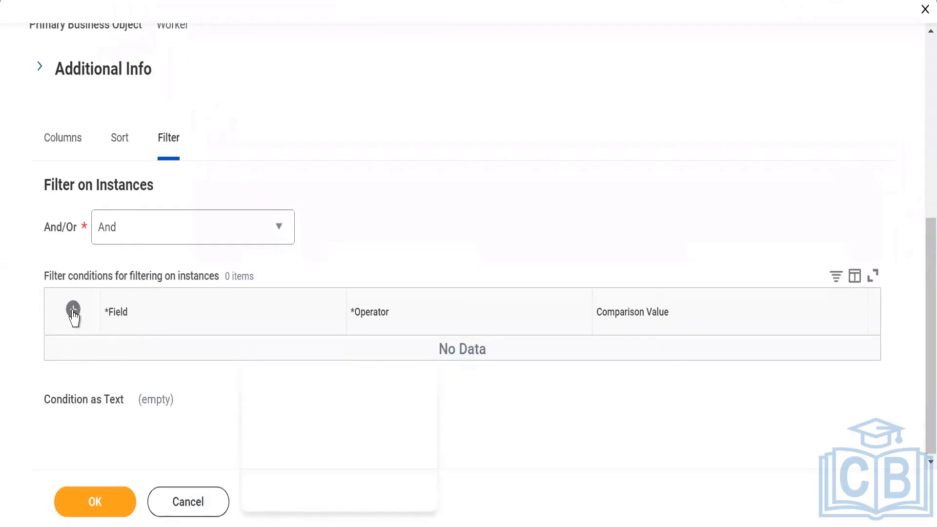
pyautogui.click(74, 309)
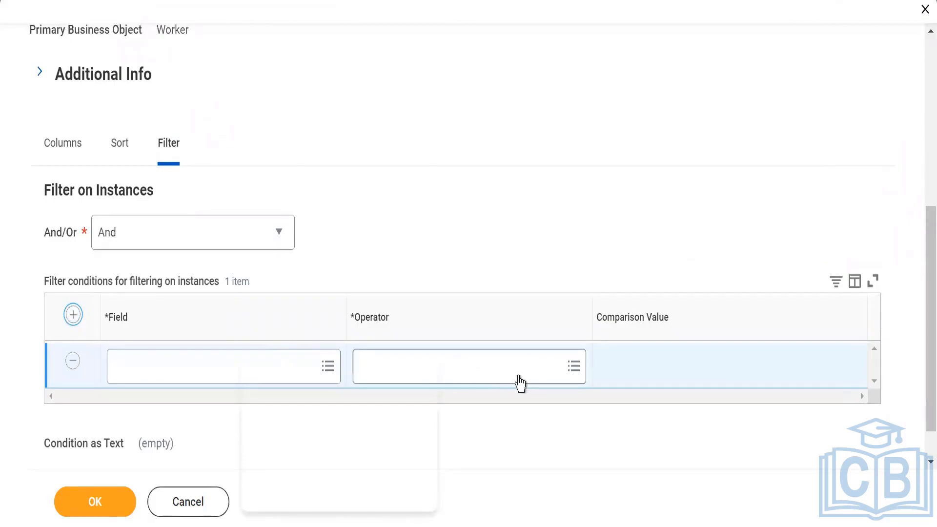
pyautogui.click(128, 364)
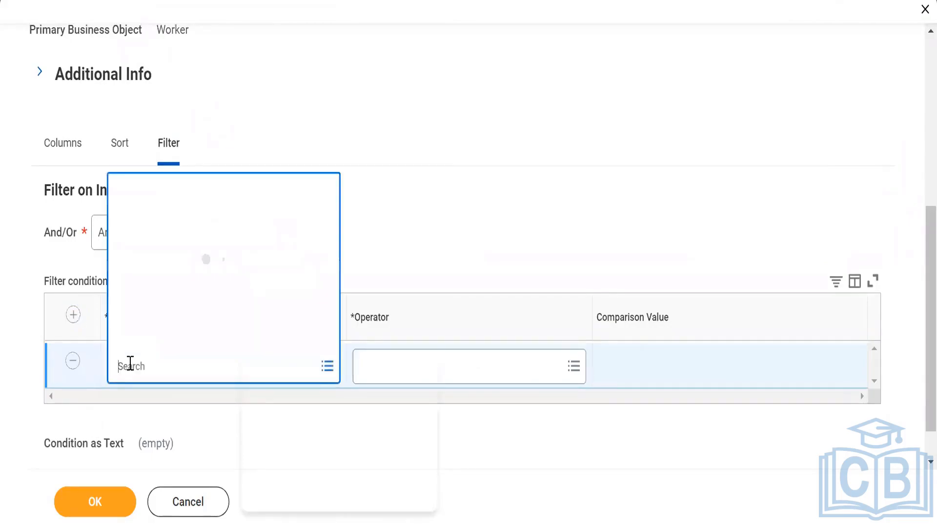
pyautogui.write('Gender')
pyautogui.click(126, 83)
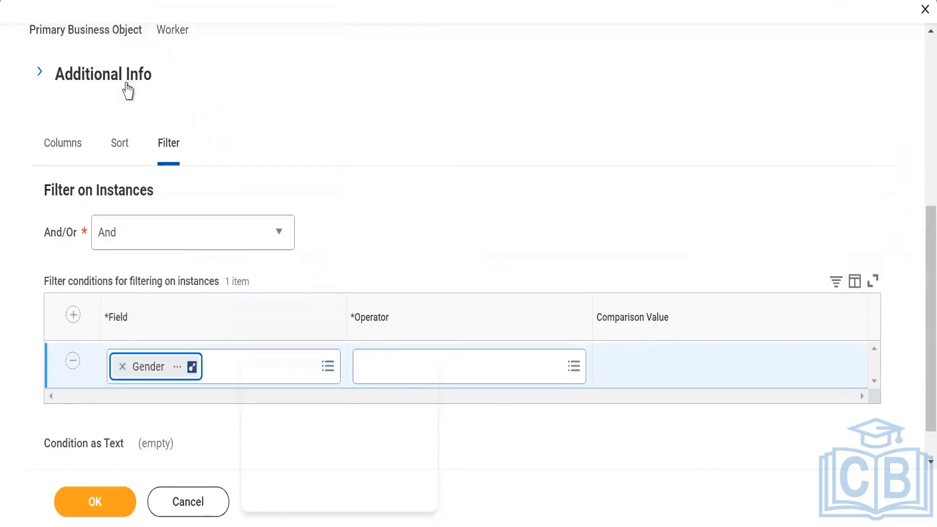
# Set the Gender filter's operator to "is not empty" and save the report definition.
pyautogui.click(516, 371)
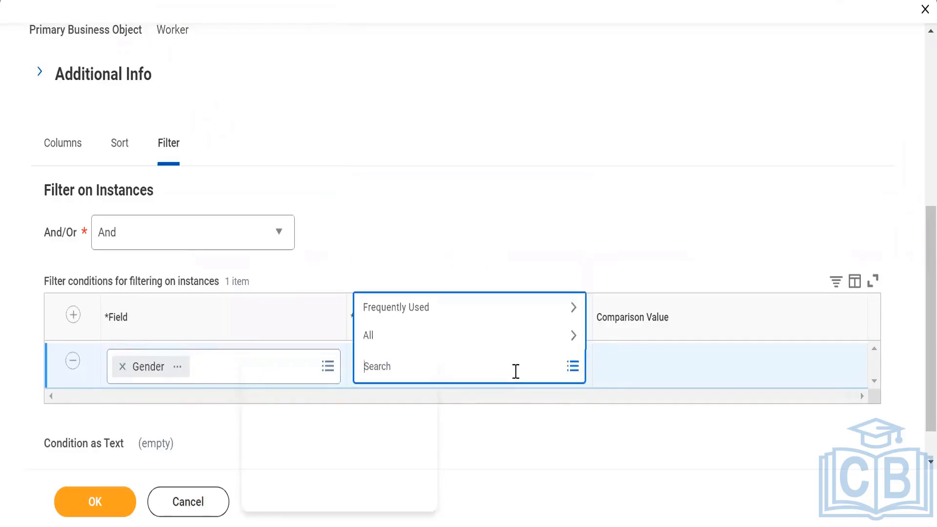
pyautogui.click(501, 337)
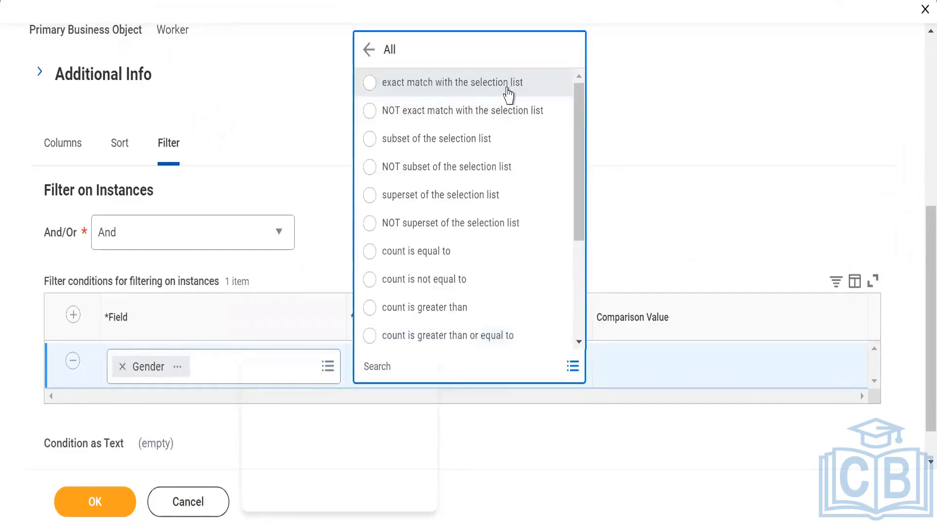
pyautogui.click(508, 90)
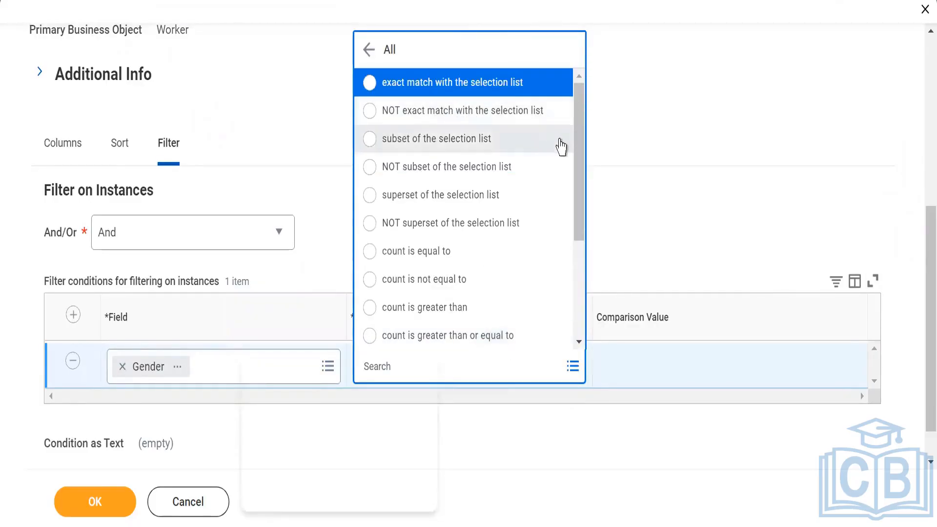
pyautogui.scroll(-1, 582, 210)
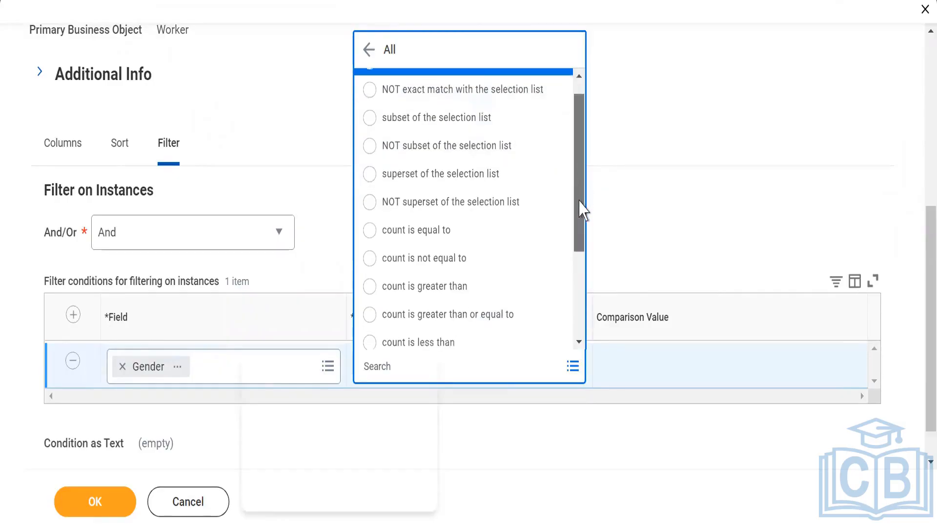
pyautogui.moveTo(583, 210); pyautogui.dragTo(578, 288)
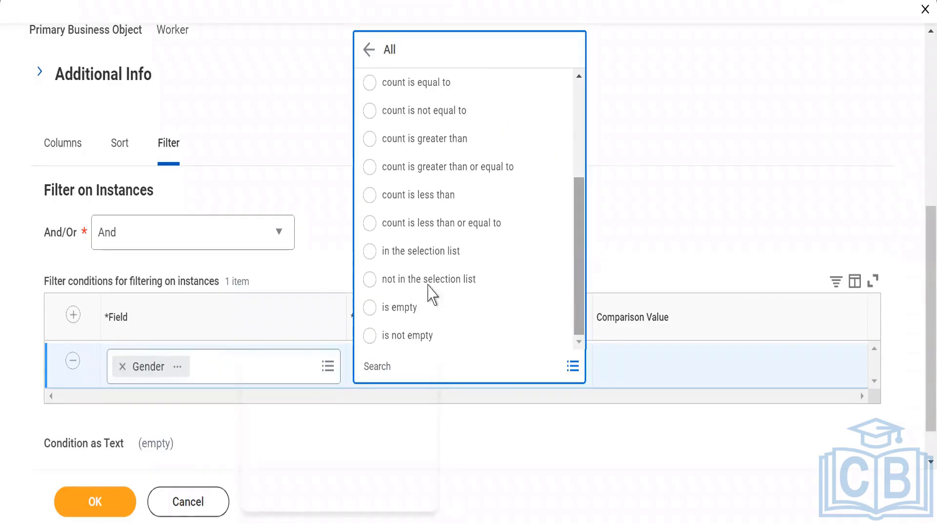
pyautogui.click(392, 337)
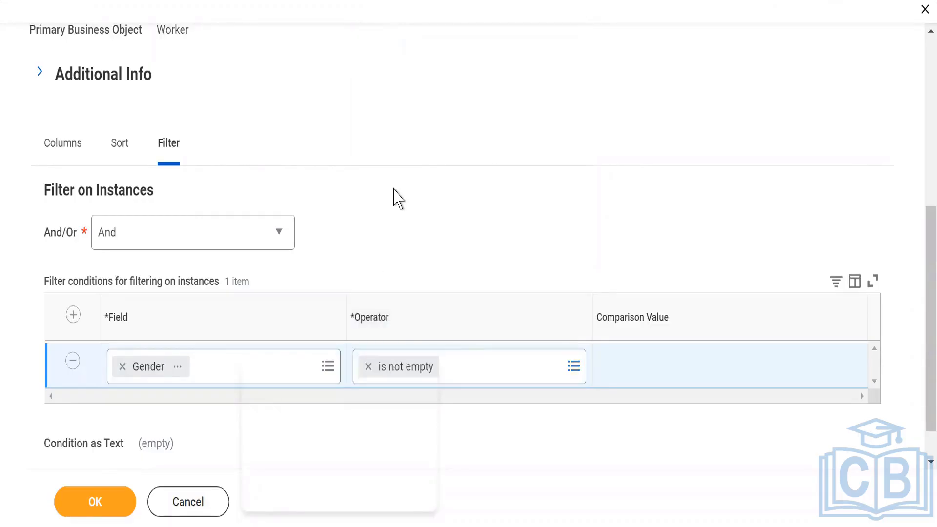
pyautogui.click(95, 507)
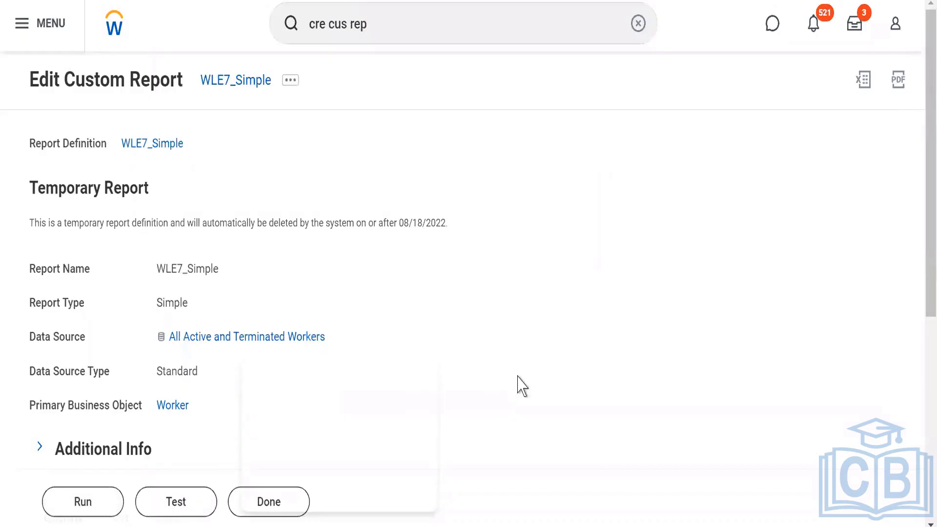
# Test the WLE7_Simple report definition and run the report on the full data.
pyautogui.click(159, 507)
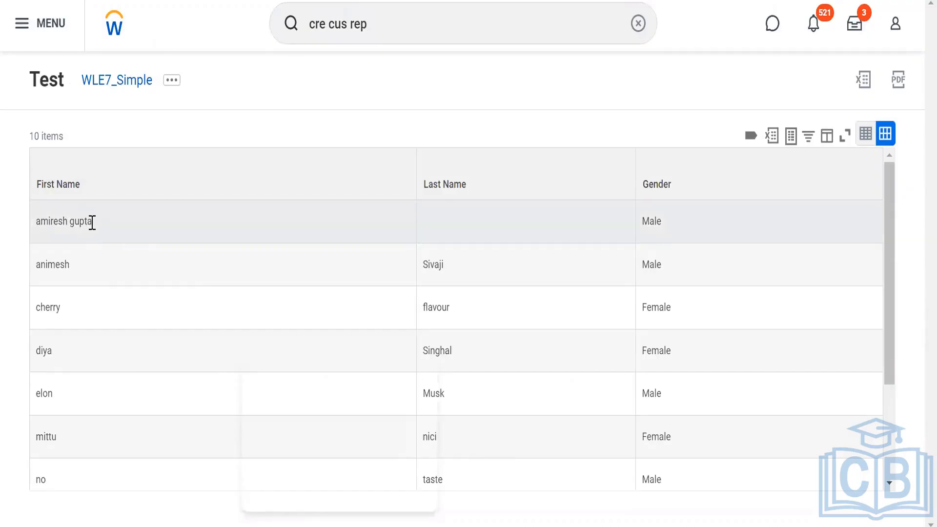
pyautogui.tripleClick(73, 219)
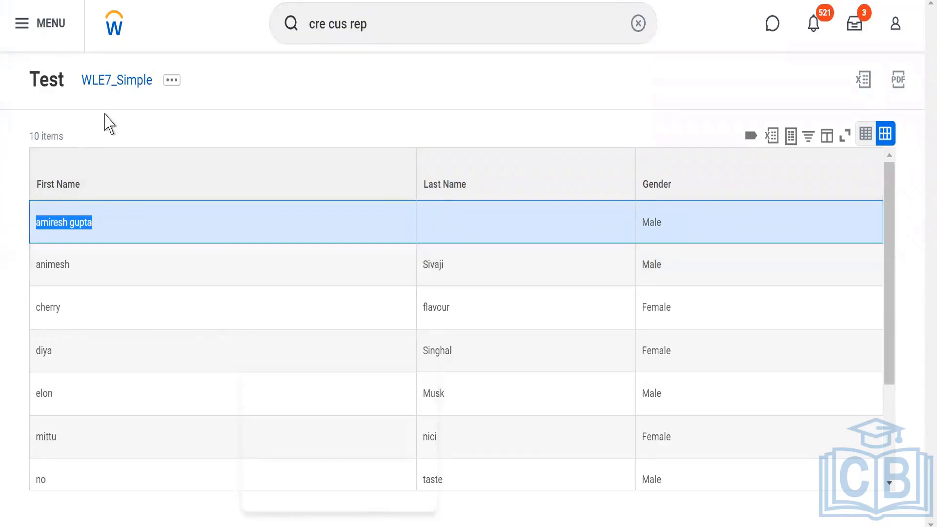
pyautogui.click(172, 83)
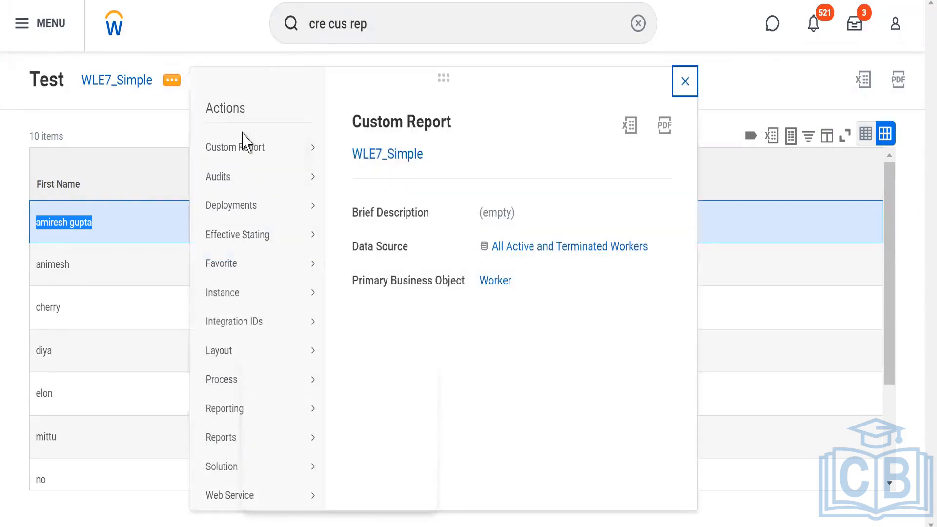
pyautogui.moveTo(261, 151)
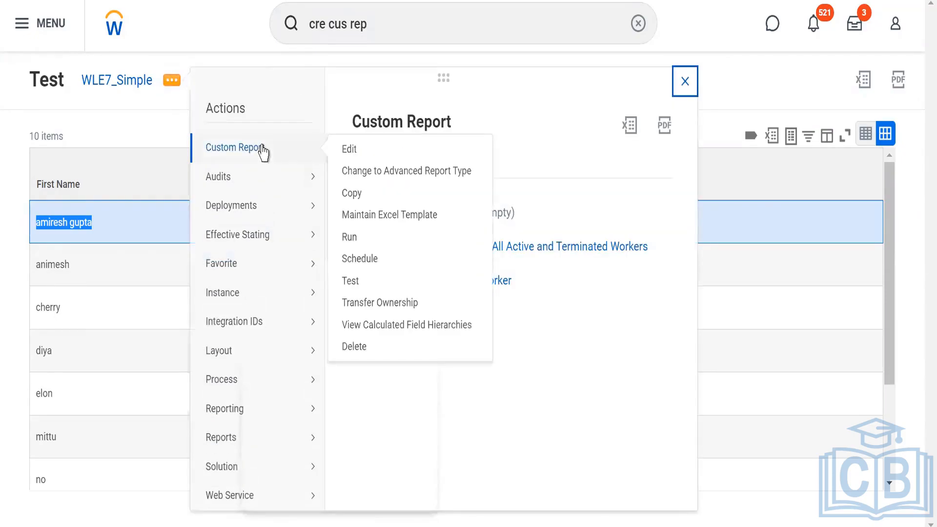
pyautogui.click(350, 240)
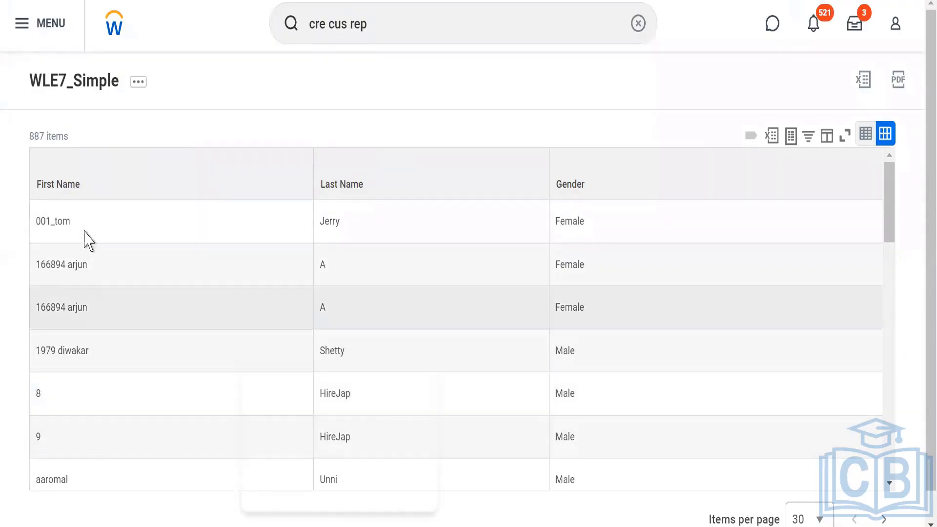
# Examine the run results across the First Name, Last Name and Gender columns, including the row order and item count.
pyautogui.doubleClick(52, 222)
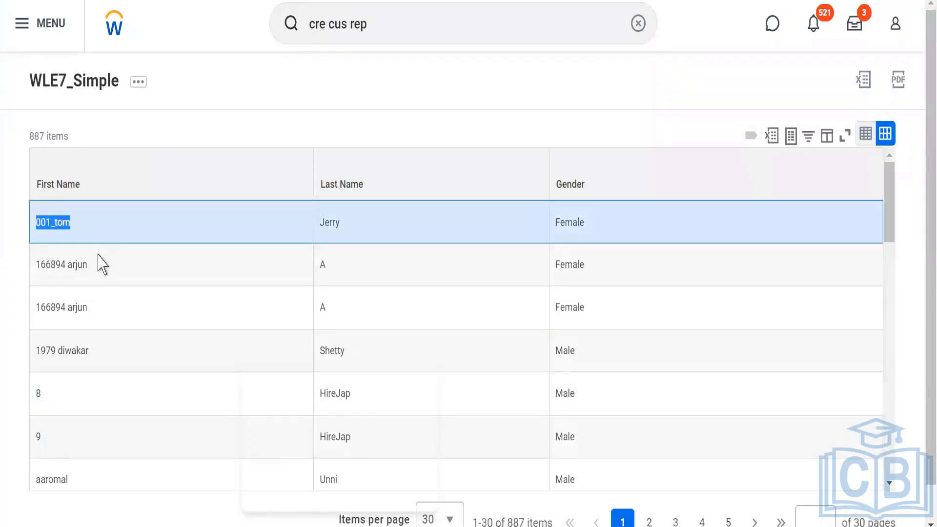
pyautogui.keyDown('shift'); pyautogui.click(101, 264); pyautogui.keyUp('shift')
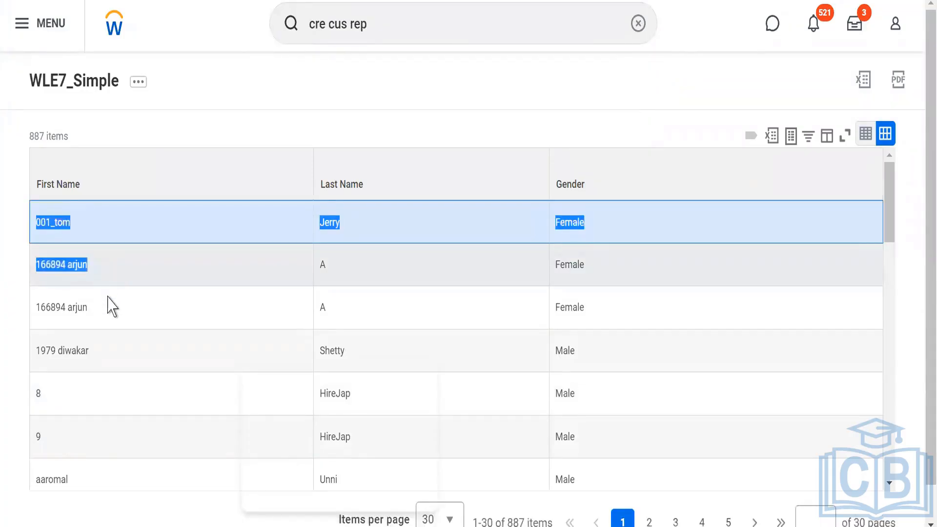
pyautogui.click(112, 307)
pyautogui.scroll(-7, 113, 307)
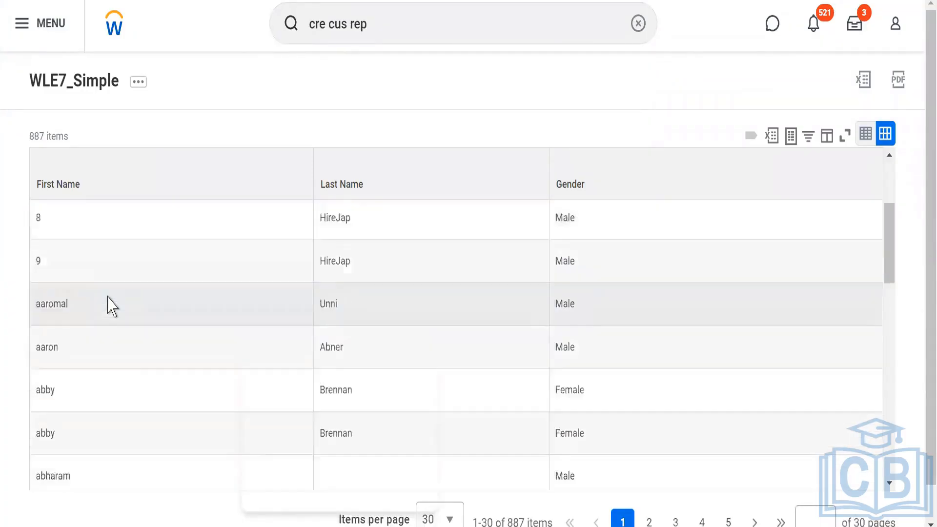
pyautogui.scroll(-1, 112, 307)
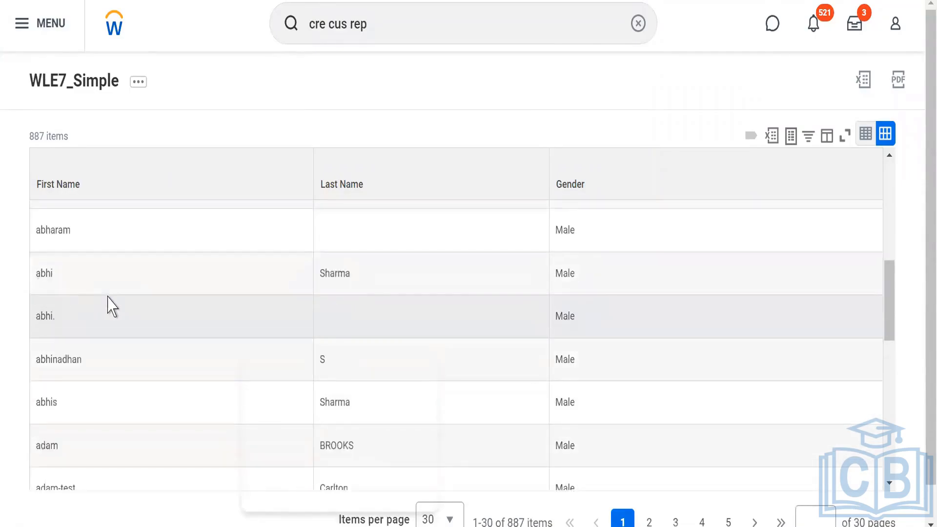
pyautogui.scroll(-10, 112, 307)
pyautogui.scroll(18, 113, 307)
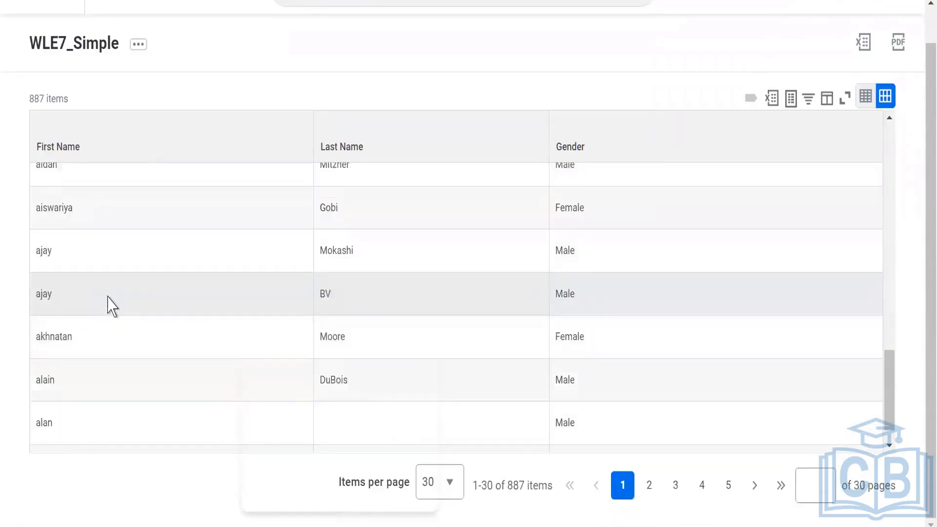
pyautogui.click(112, 307)
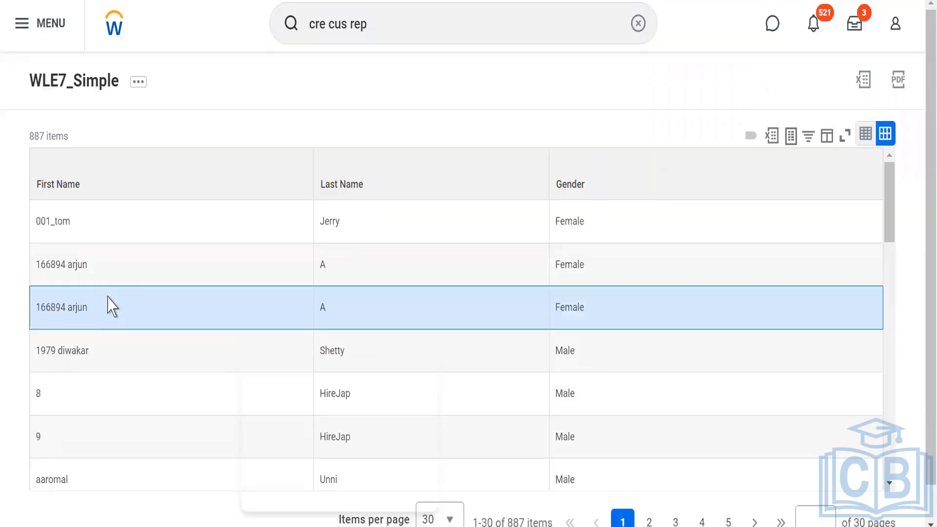
pyautogui.moveTo(24, 139); pyautogui.dragTo(78, 139)
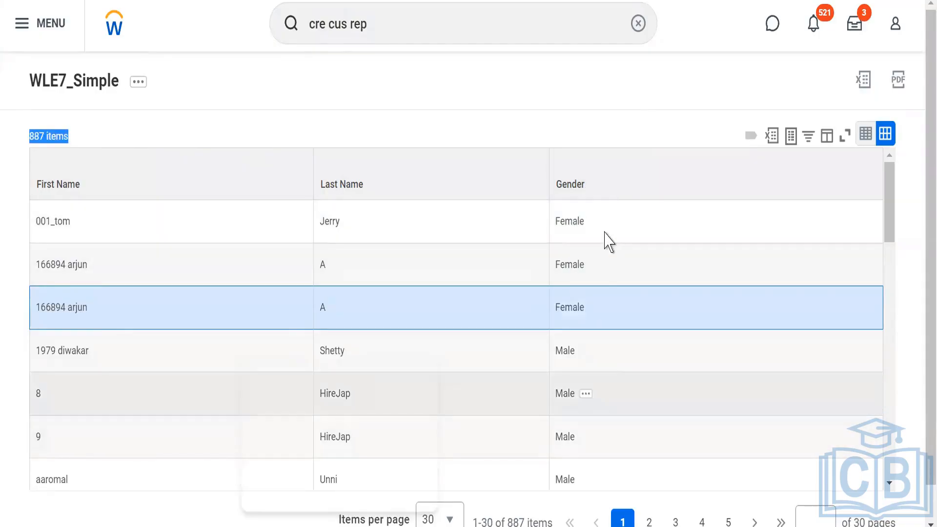
# Open the WLE7_Simple report definition for editing from its results page.
pyautogui.click(146, 108)
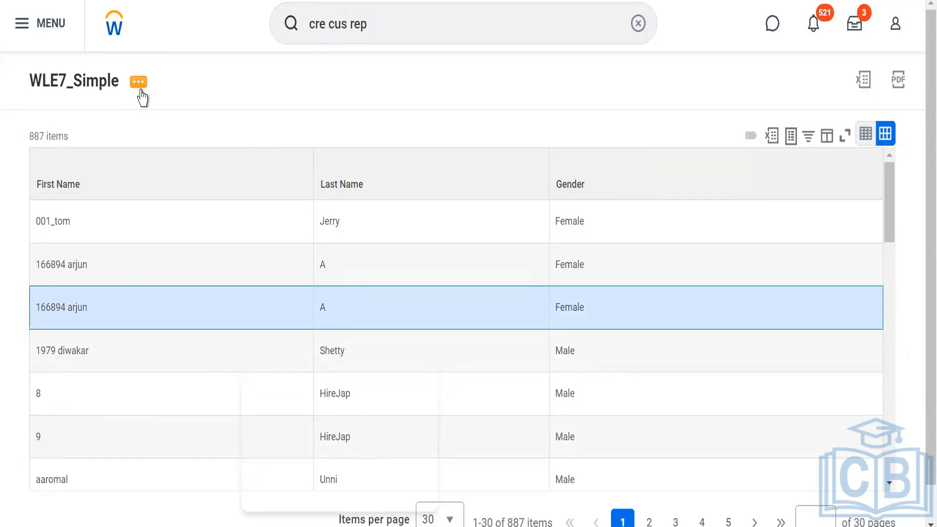
pyautogui.click(139, 91)
pyautogui.click(141, 96)
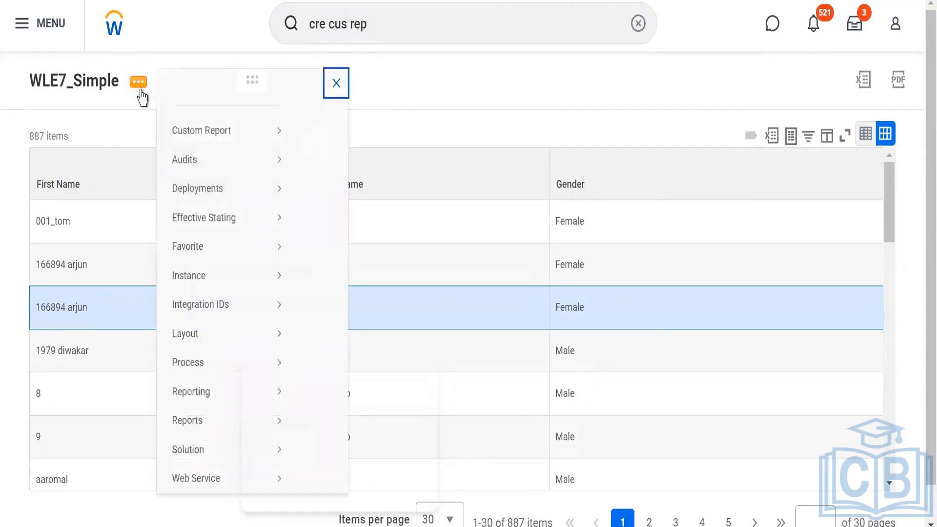
pyautogui.moveTo(237, 161)
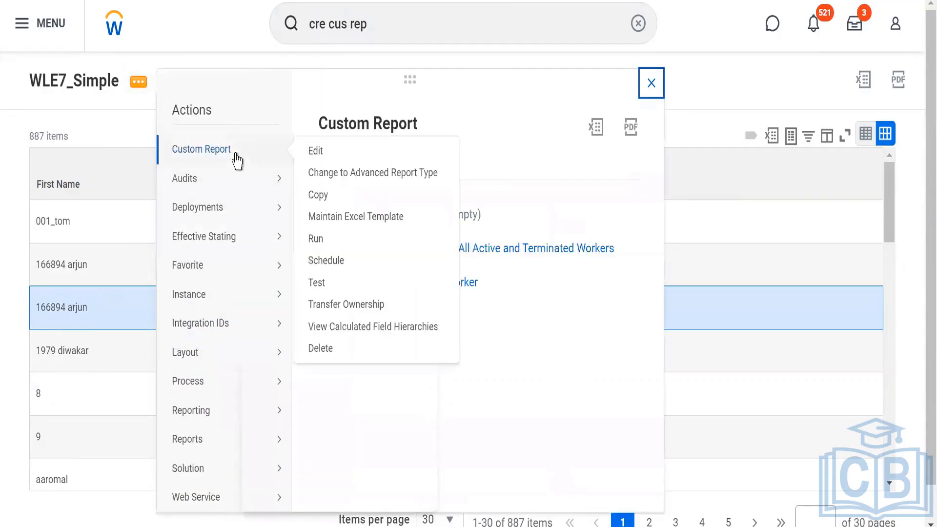
pyautogui.click(315, 151)
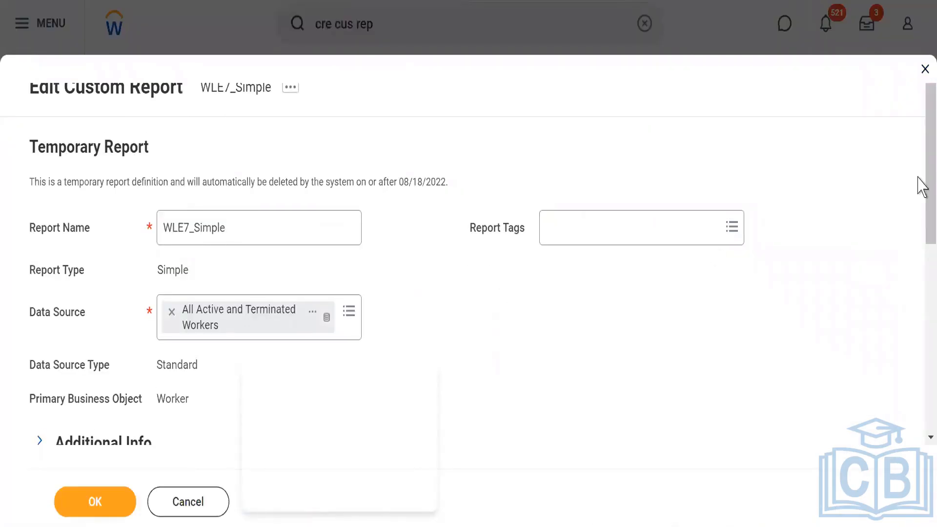
# Add a sort entry to the report with First Name as its field.
pyautogui.scroll(-8, 920, 341)
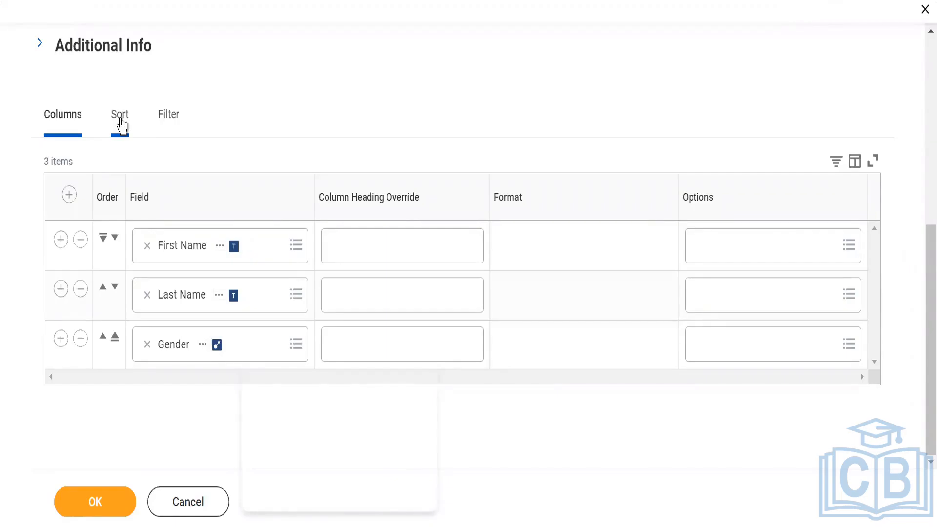
pyautogui.click(121, 125)
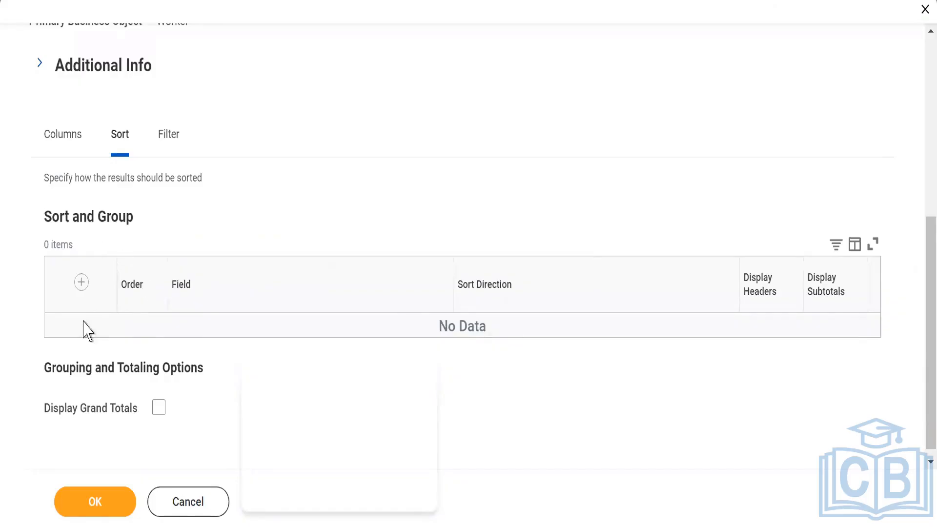
pyautogui.click(81, 284)
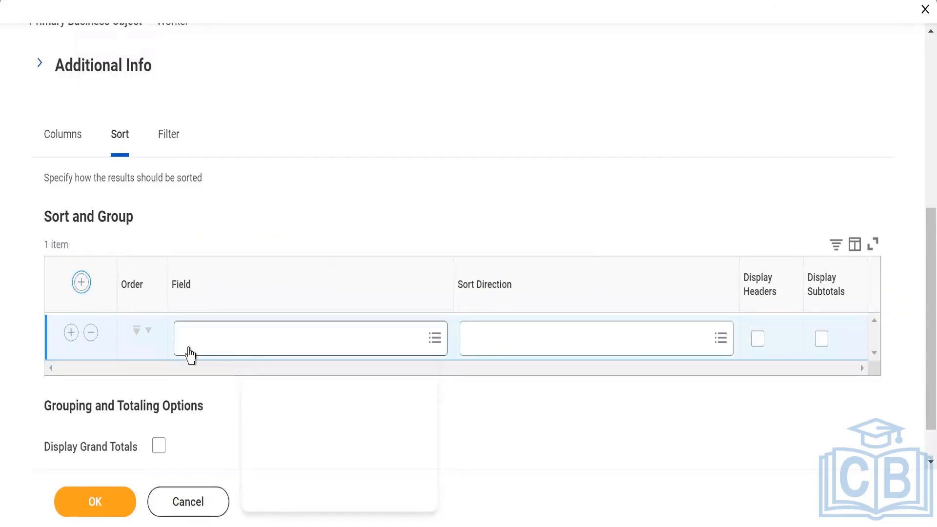
pyautogui.click(189, 347)
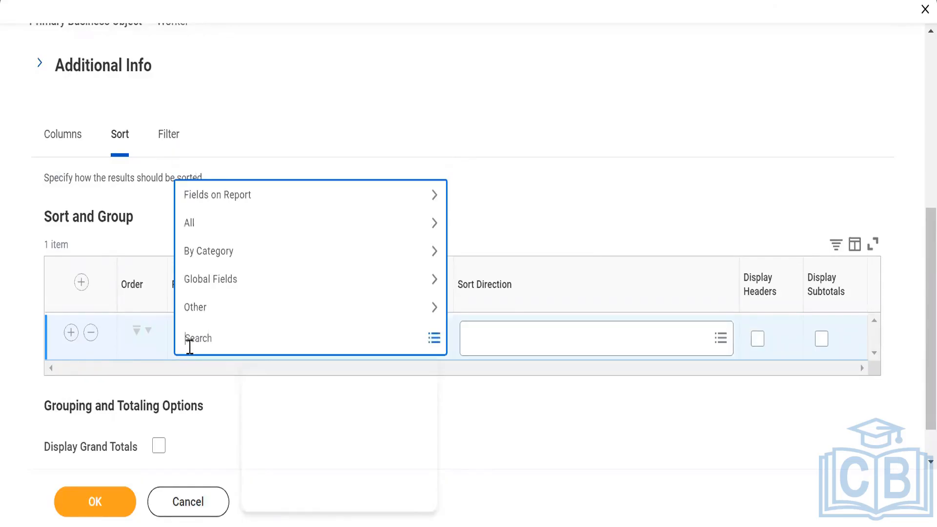
pyautogui.write('first name')
pyautogui.press('Return')
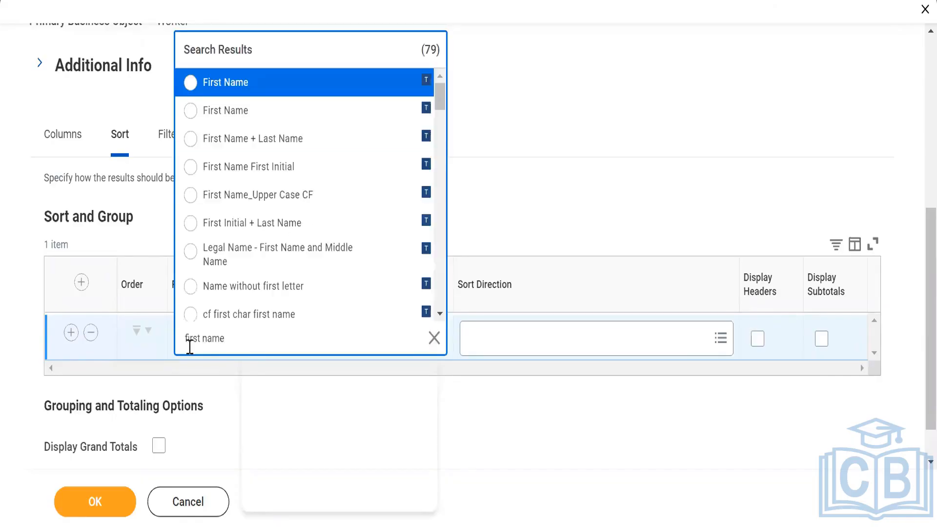
pyautogui.click(190, 85)
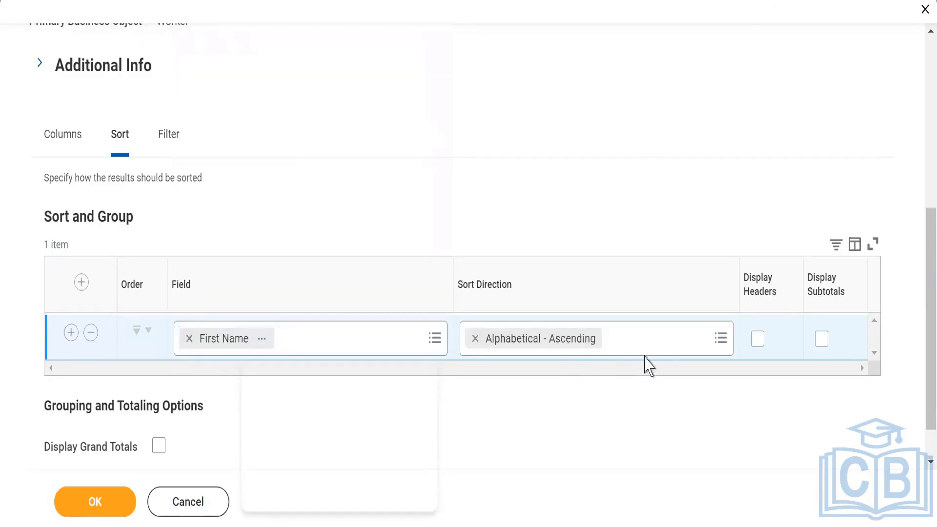
# Set the First Name sort direction to Alphabetical - Descending and save the report definition.
pyautogui.click(623, 350)
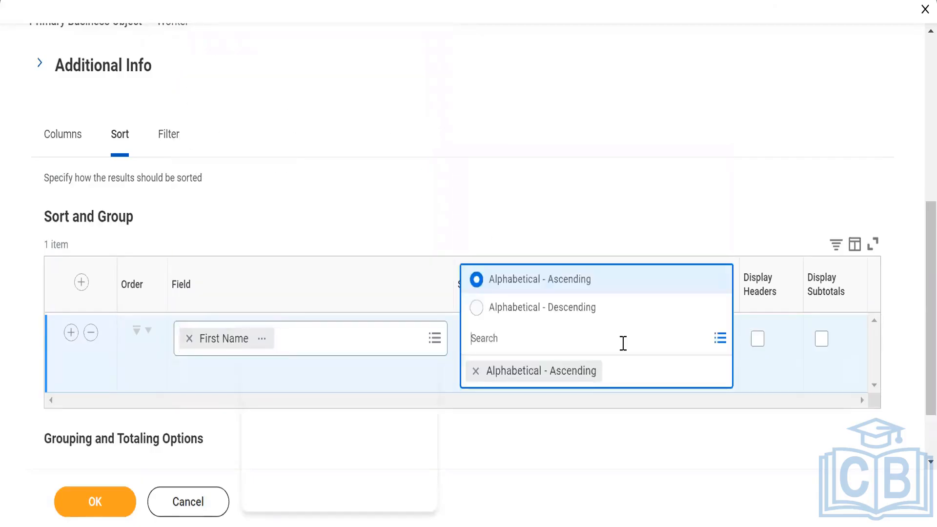
pyautogui.click(479, 314)
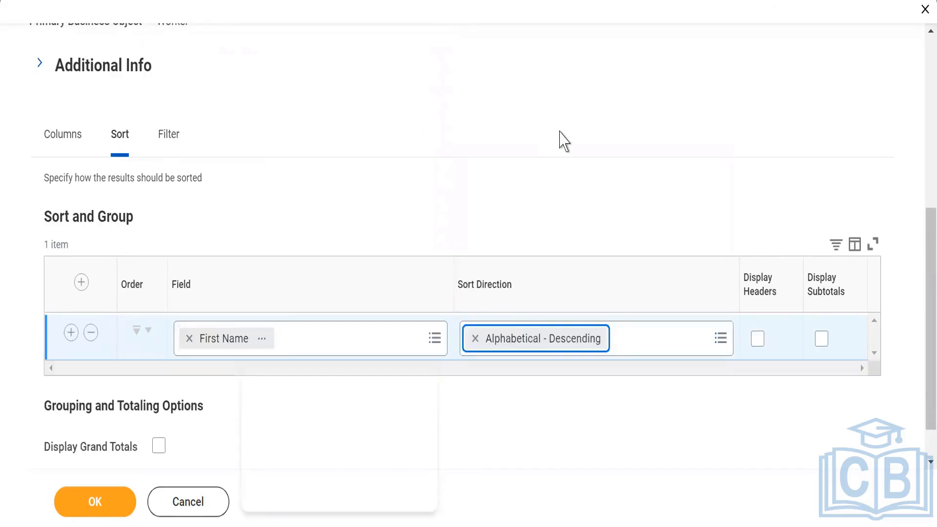
pyautogui.click(81, 506)
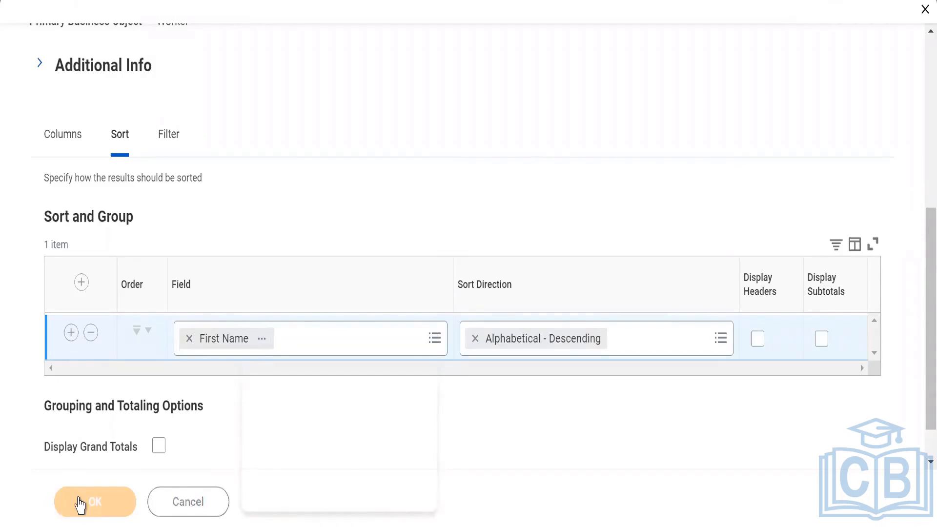
pyautogui.click(80, 507)
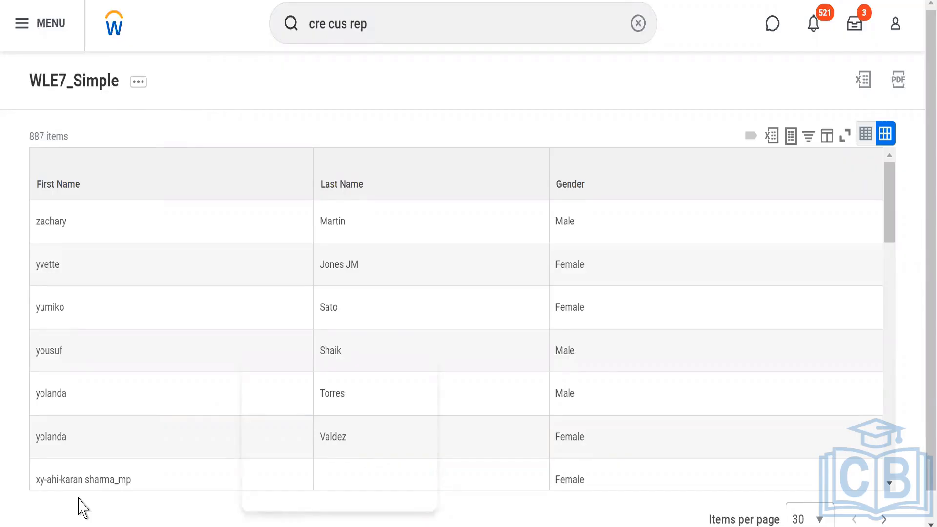
# Reopen the report definition for editing and add an empty column row below Gender.
pyautogui.click(138, 83)
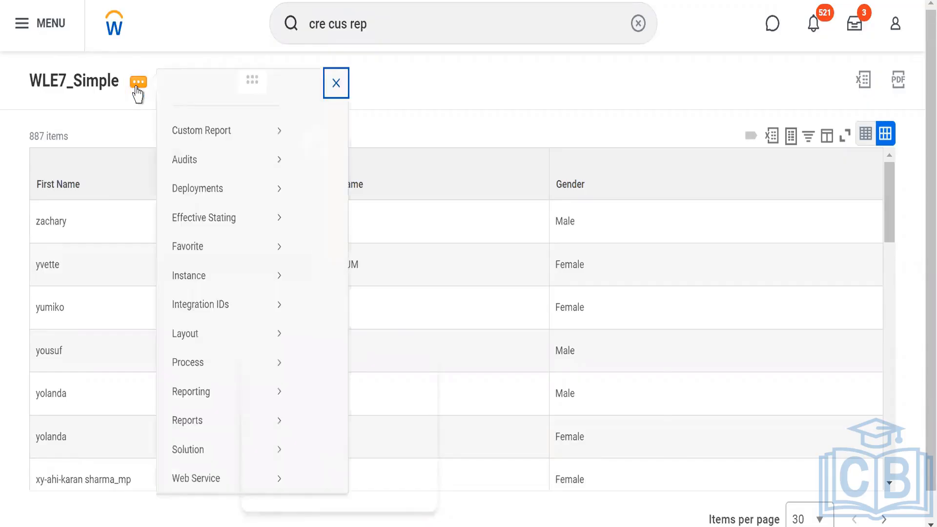
pyautogui.moveTo(261, 158)
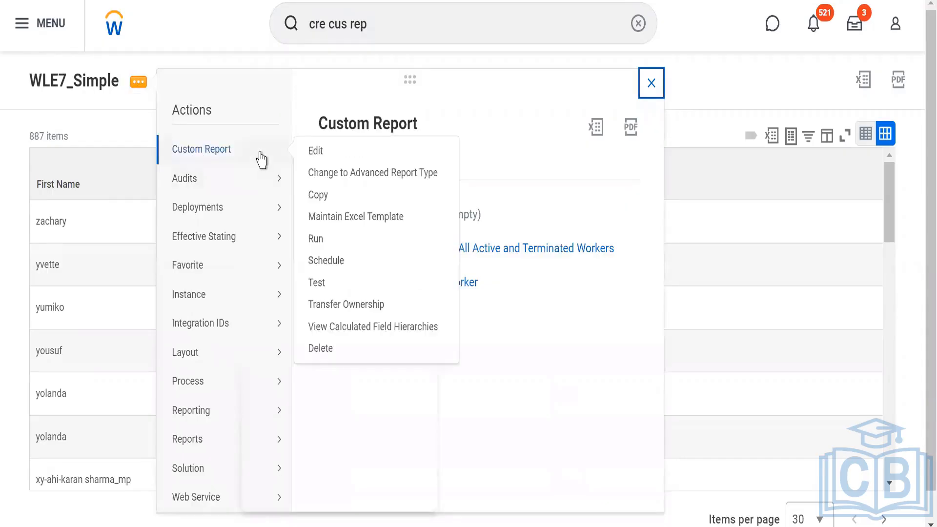
pyautogui.click(316, 154)
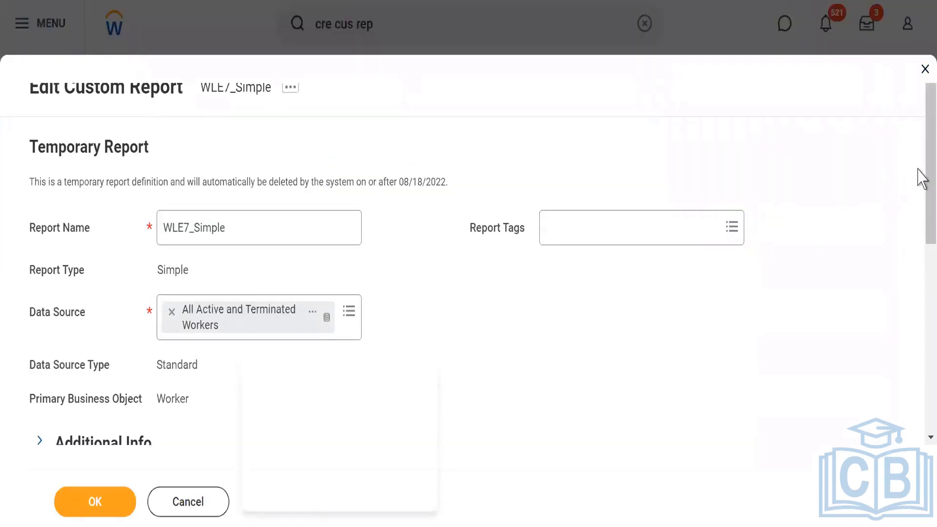
pyautogui.scroll(-5, 919, 345)
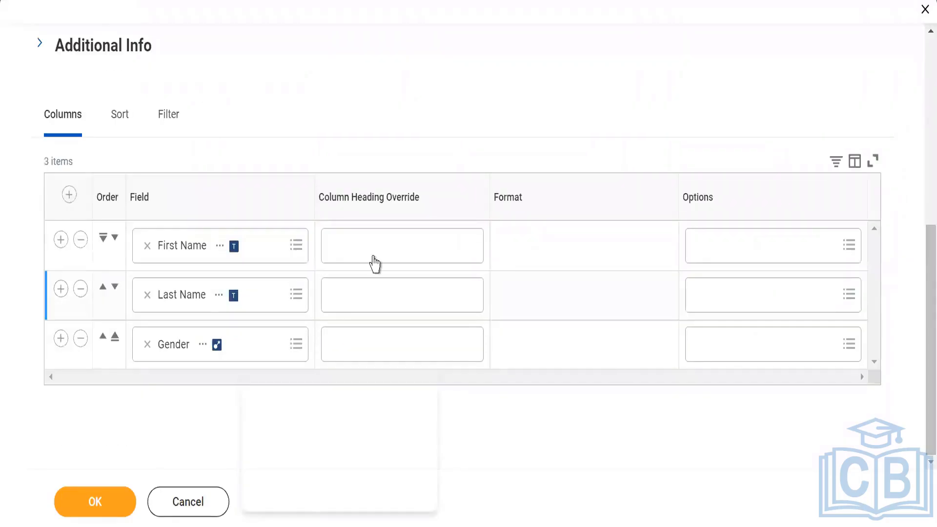
pyautogui.click(69, 195)
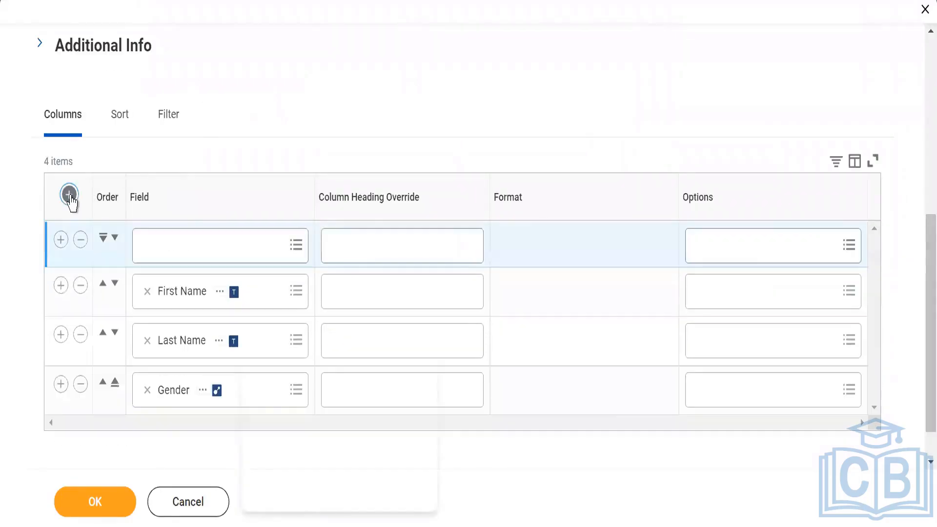
pyautogui.click(104, 238)
# Choose Age as the field of the empty column row below Gender.
pyautogui.click(164, 394)
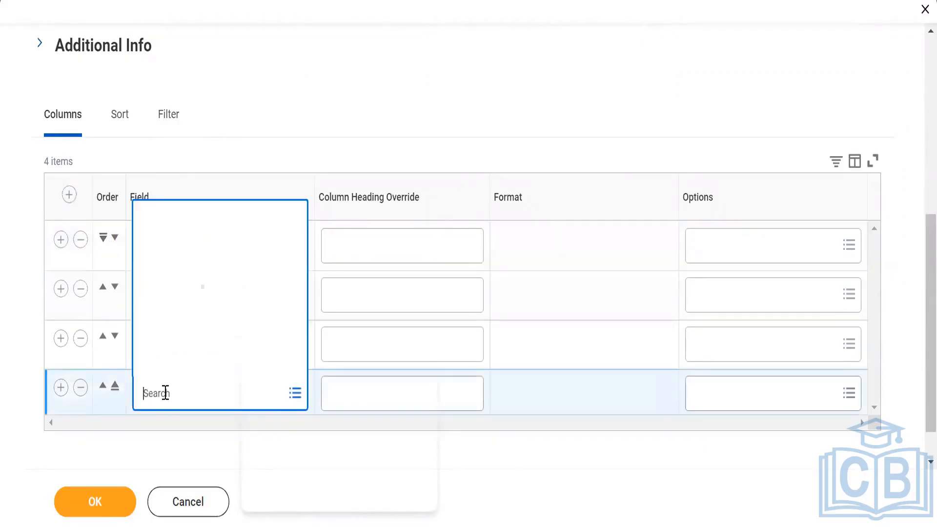
pyautogui.write('Age')
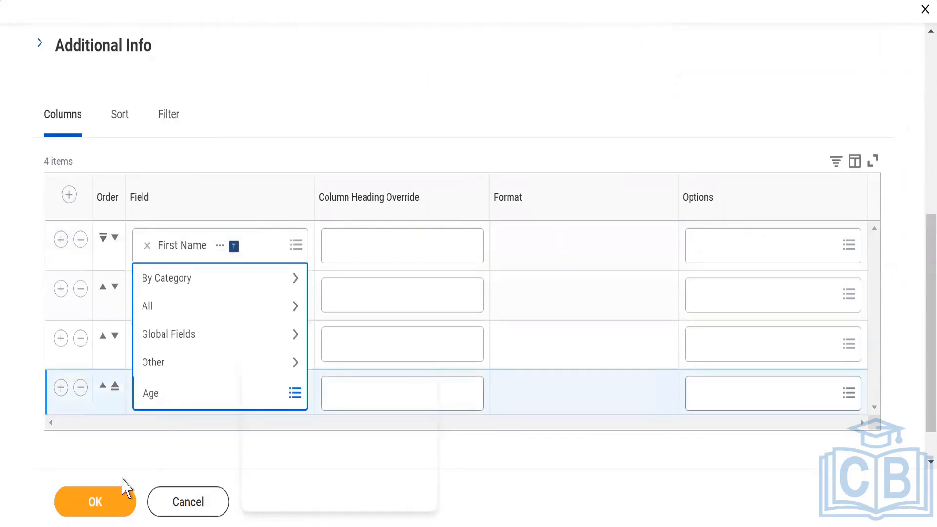
pyautogui.click(122, 478)
pyautogui.click(193, 398)
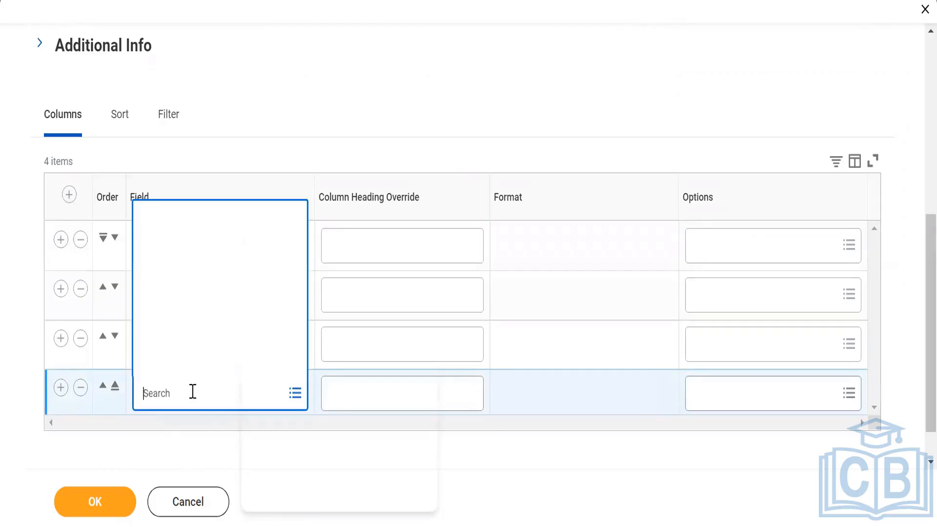
pyautogui.write('Age')
pyautogui.press('Return')
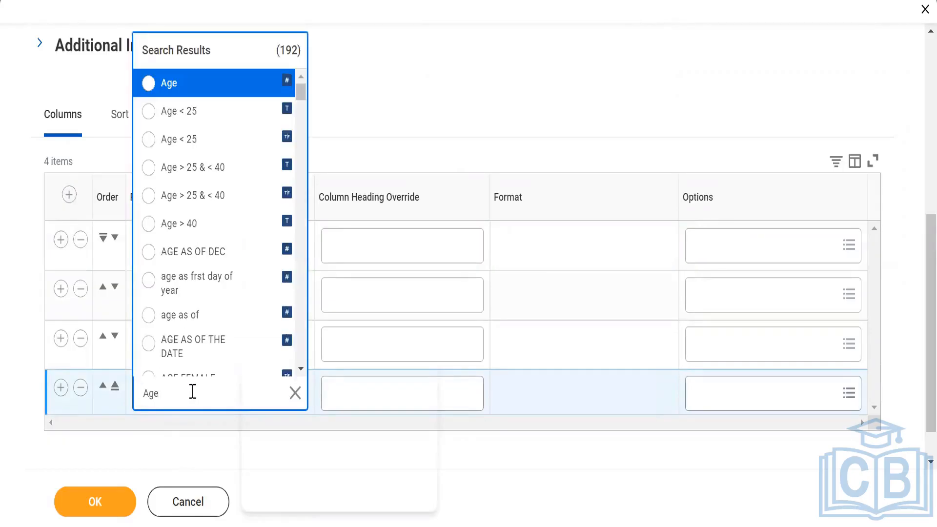
pyautogui.click(149, 83)
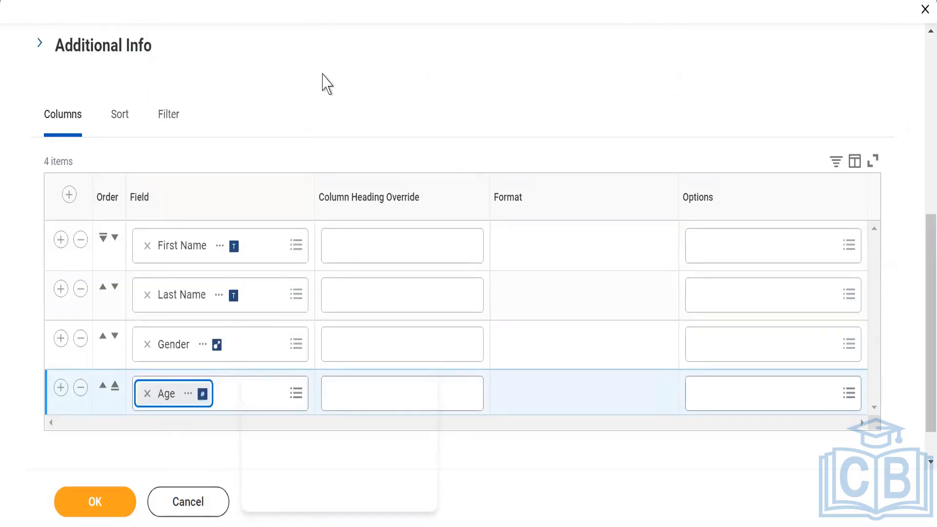
# Save the report definition, run the report and check the Age values in the first two result rows.
pyautogui.click(95, 503)
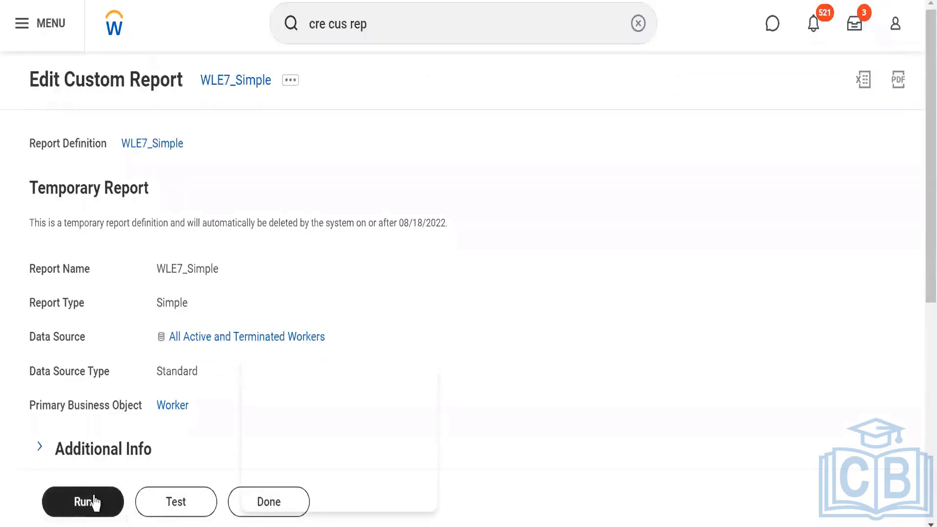
pyautogui.click(94, 502)
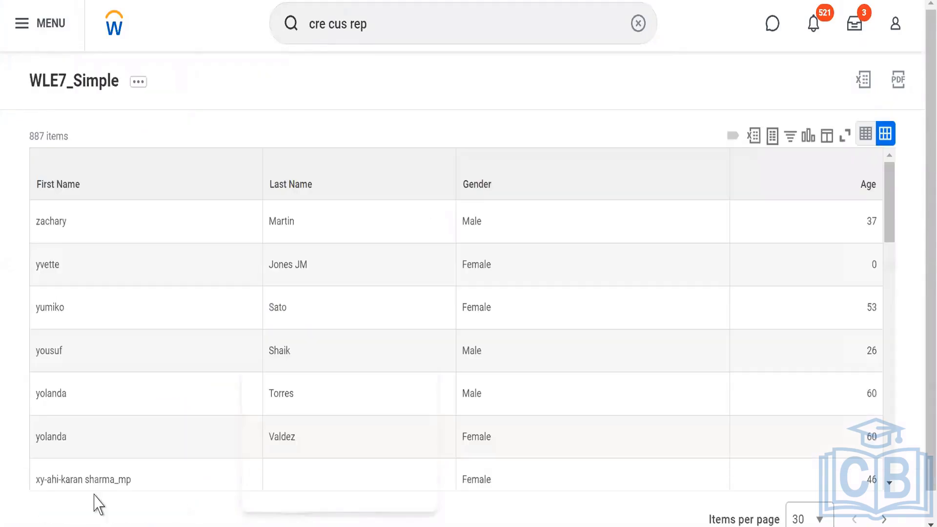
pyautogui.doubleClick(882, 228)
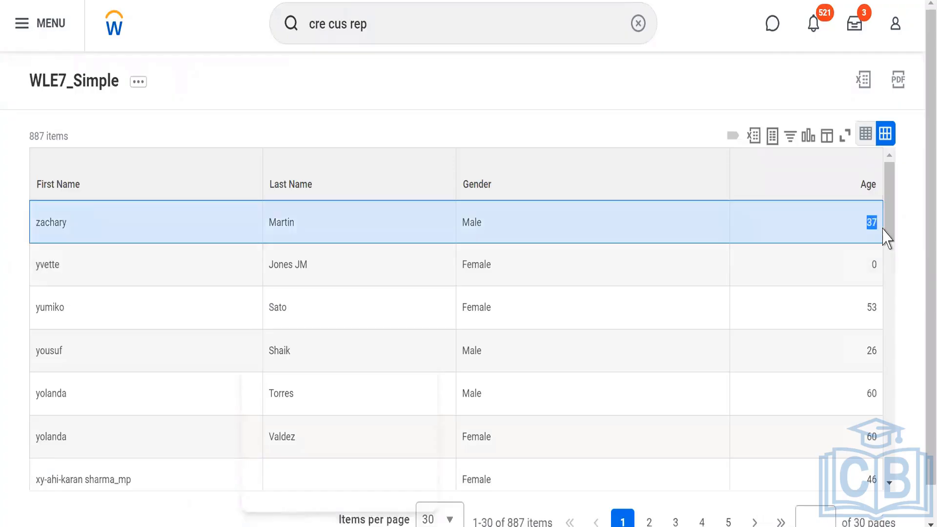
pyautogui.doubleClick(875, 265)
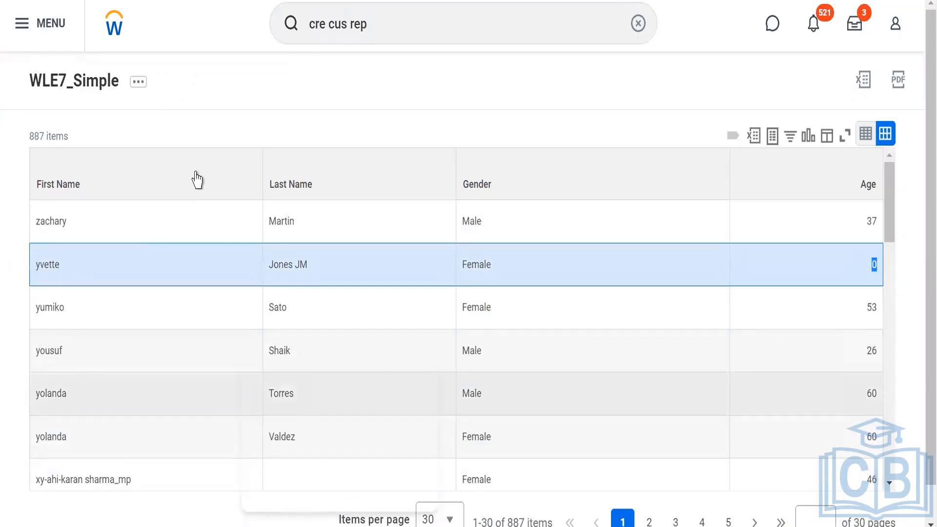
# Open the WLE7_Simple report definition for editing from its results page.
pyautogui.click(139, 86)
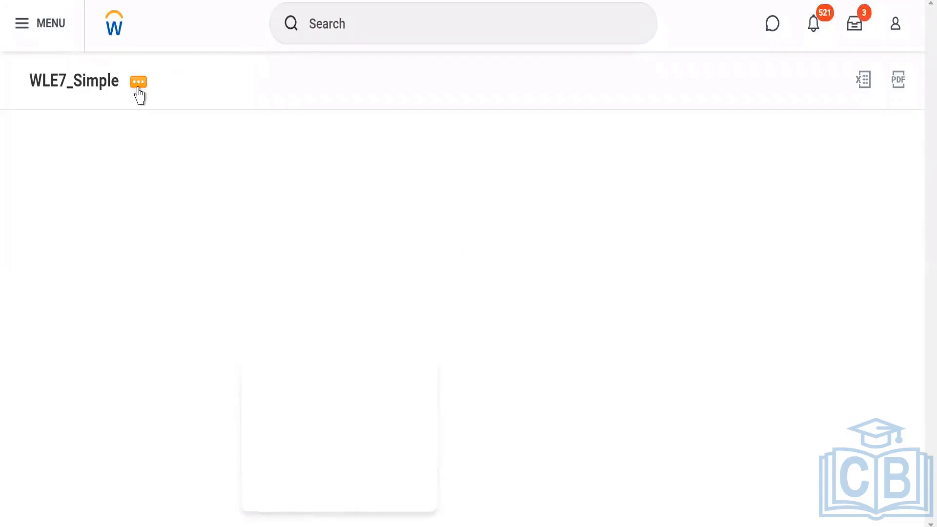
pyautogui.click(139, 83)
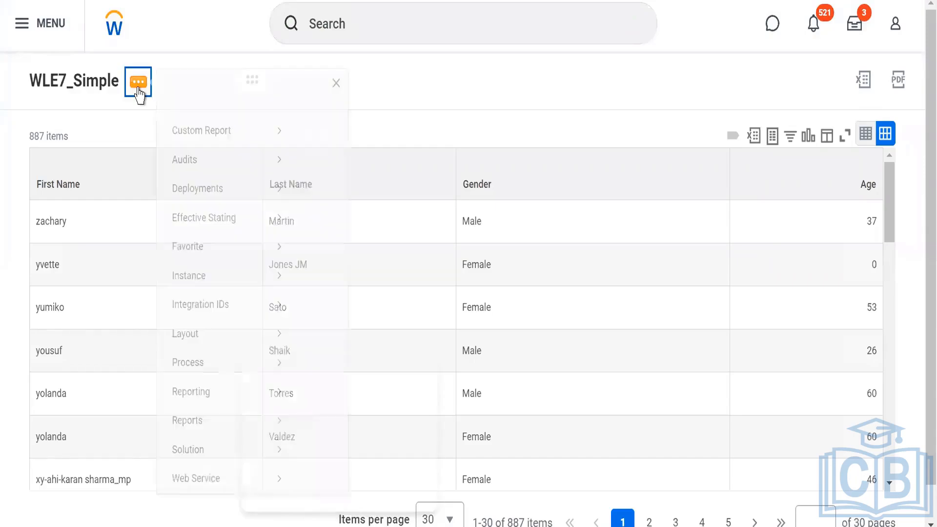
pyautogui.moveTo(204, 149)
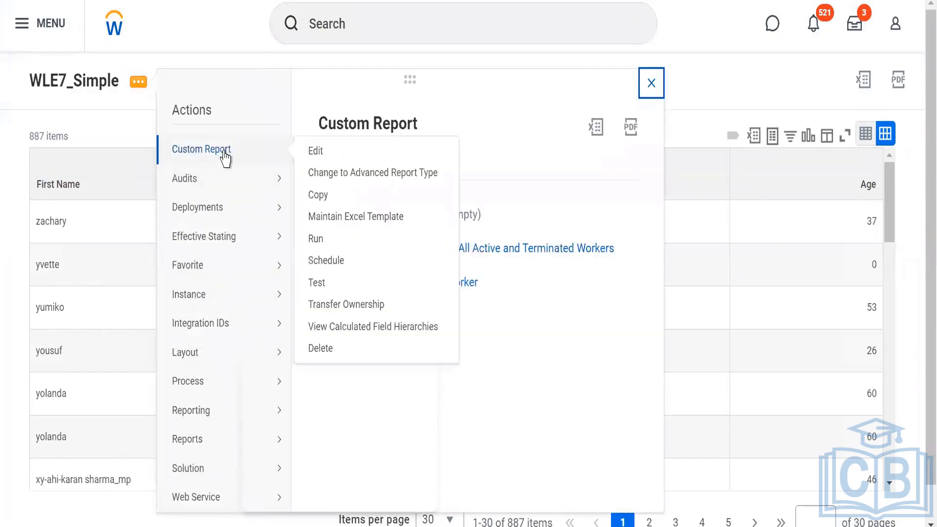
pyautogui.click(316, 152)
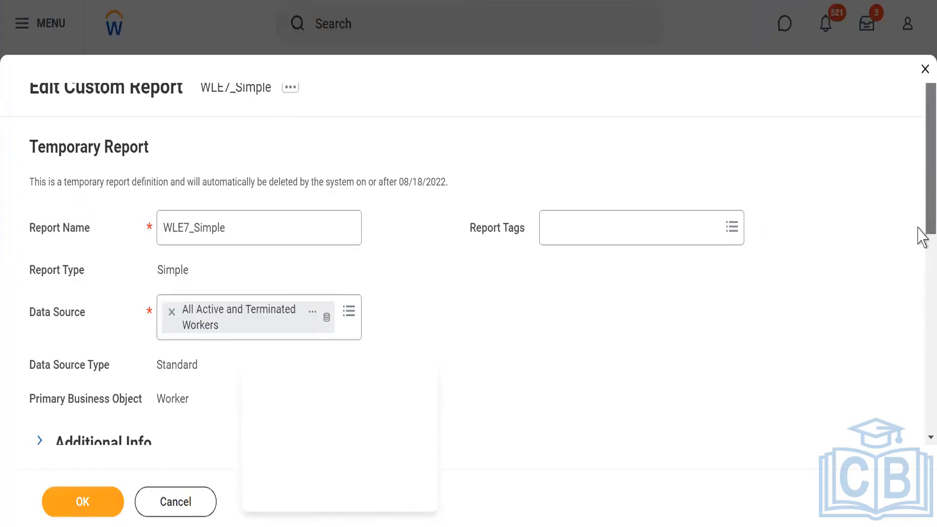
# Add a second filter condition to the report with Age as its field.
pyautogui.scroll(-5, 919, 254)
pyautogui.scroll(-4, 918, 264)
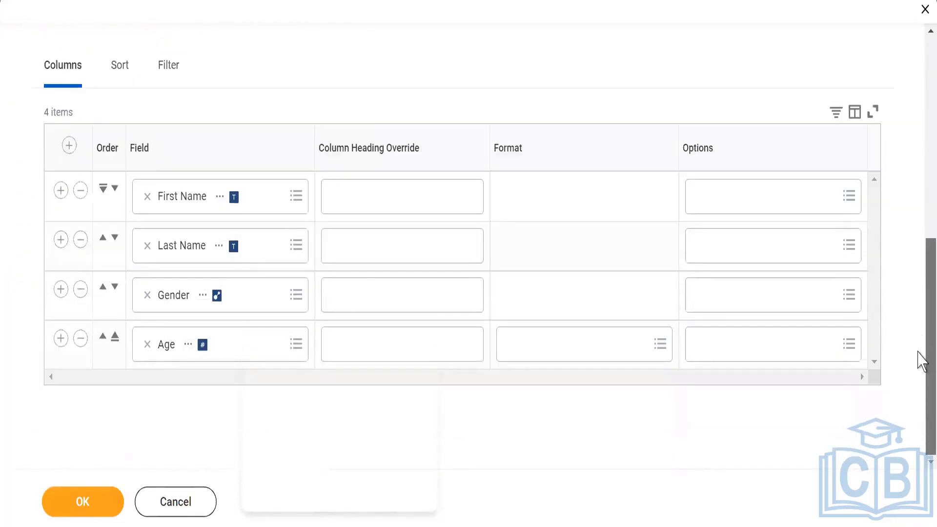
pyautogui.click(165, 72)
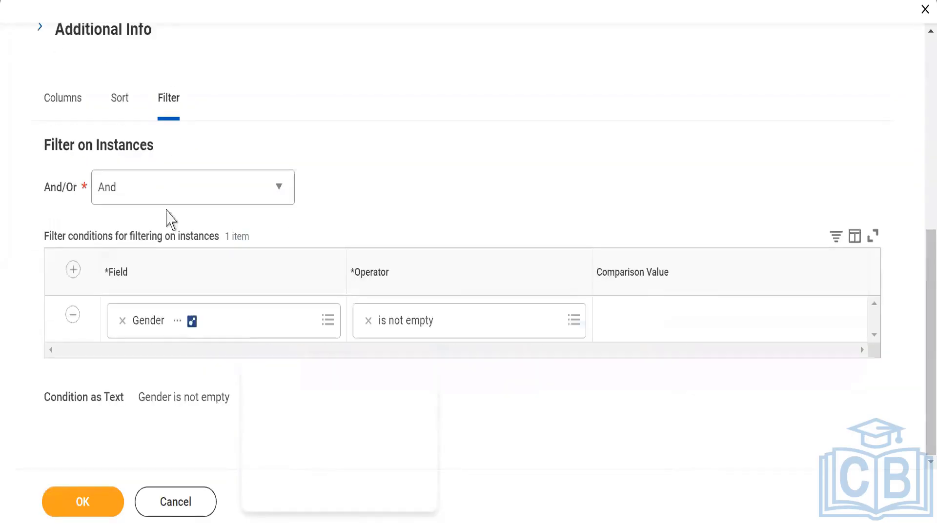
pyautogui.click(73, 269)
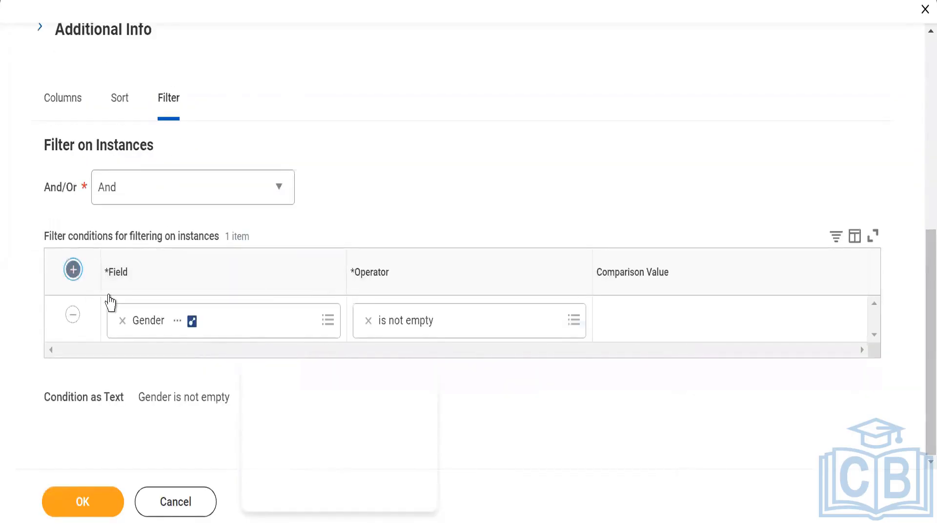
pyautogui.click(175, 325)
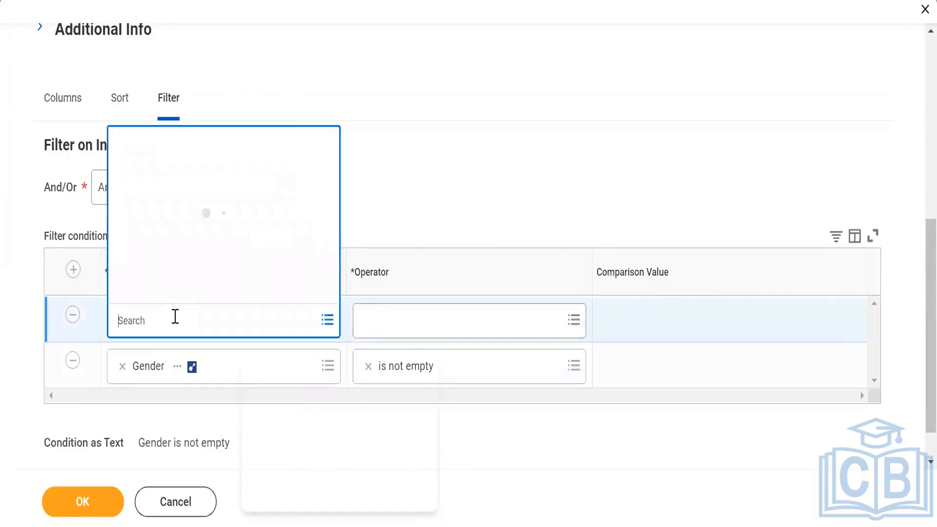
pyautogui.write('Age')
pyautogui.press('Return')
pyautogui.click(124, 81)
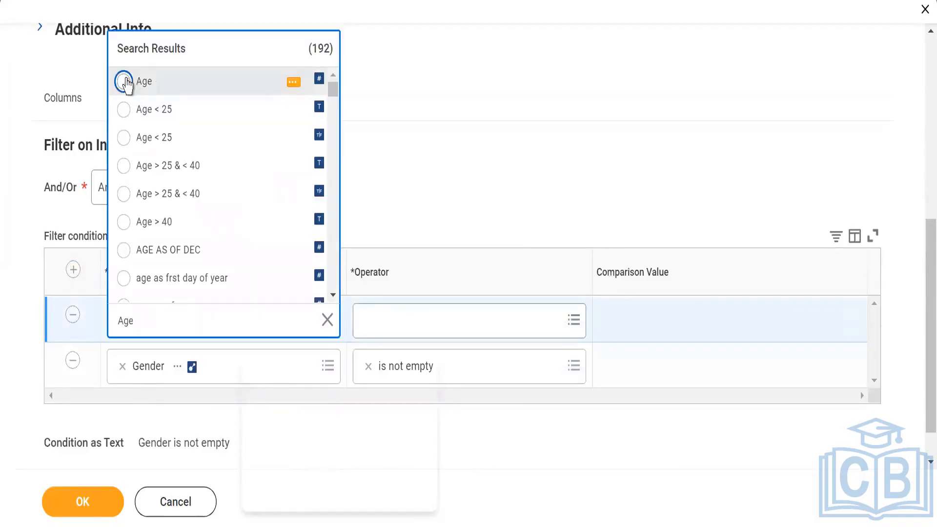
# Set the Age filter condition's operator to greater than or equal to, with a comparison value of 18.
pyautogui.click(398, 320)
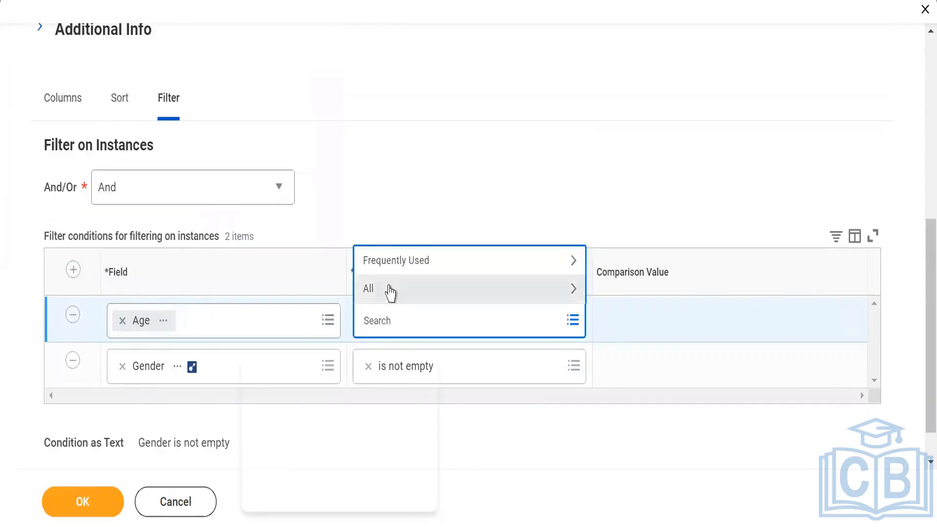
pyautogui.click(390, 293)
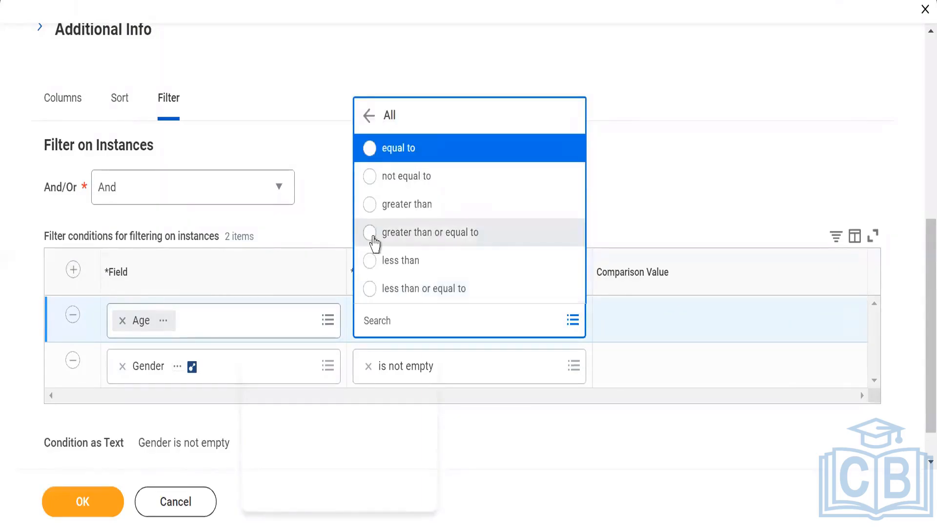
pyautogui.click(374, 239)
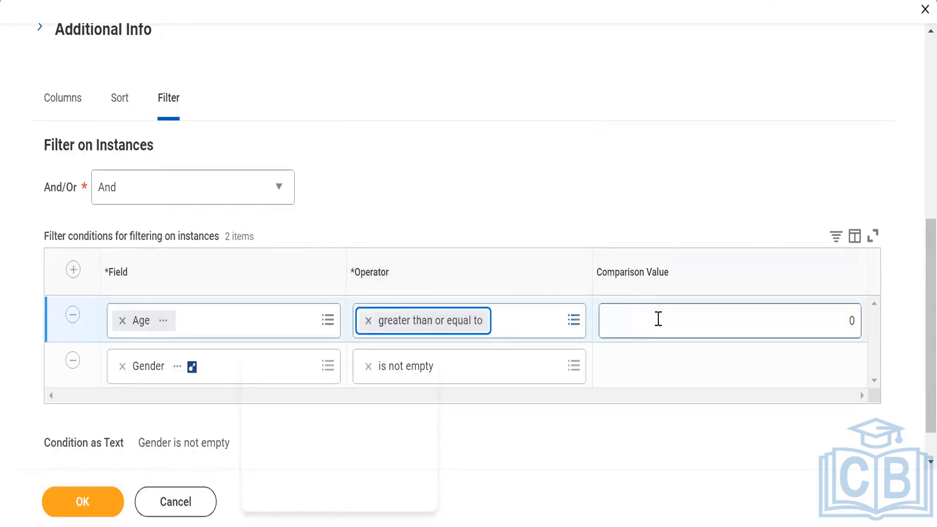
pyautogui.click(658, 320)
pyautogui.press('BackSpace')
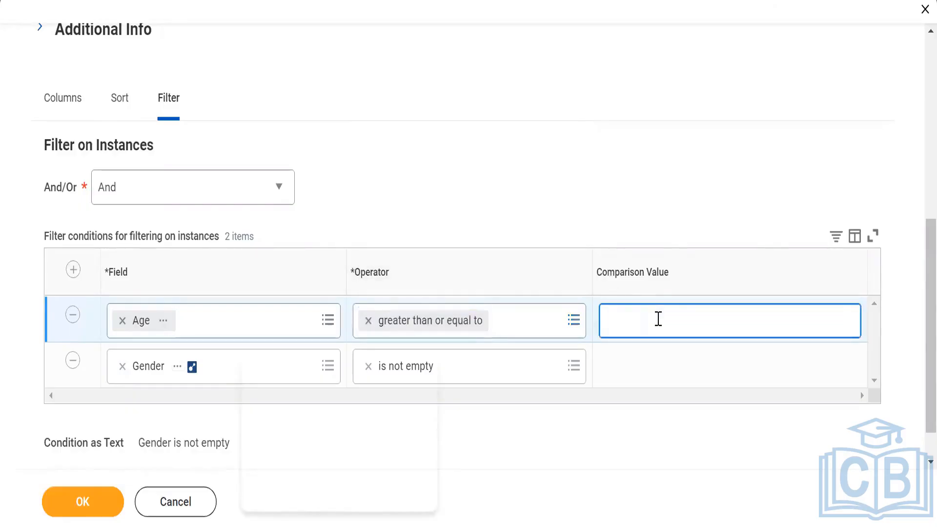
pyautogui.write('18')
pyautogui.click(624, 192)
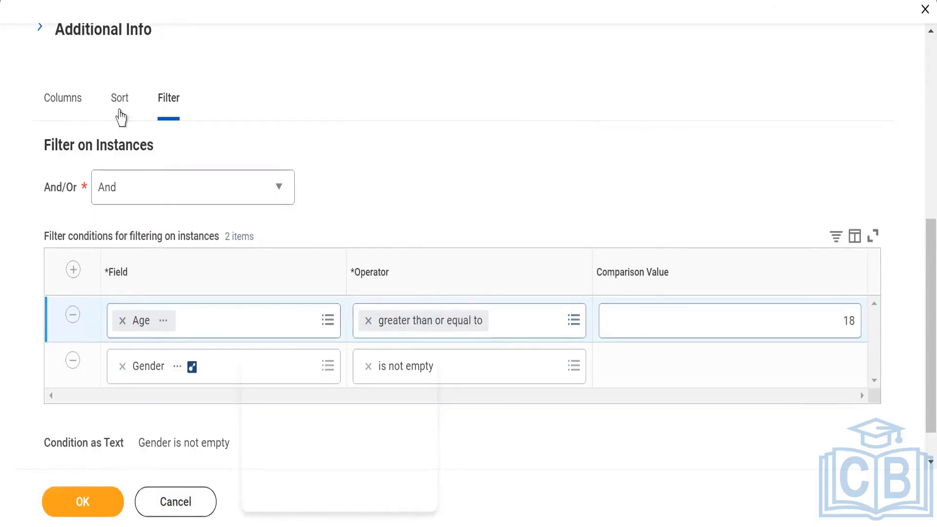
# Replace the report's First Name sort entry with a new entry that sorts by Age.
pyautogui.click(118, 107)
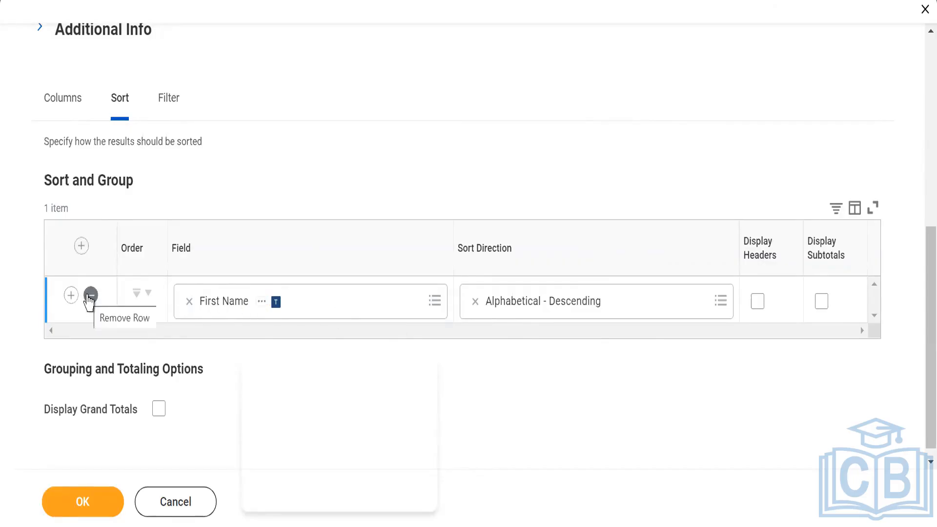
pyautogui.click(91, 296)
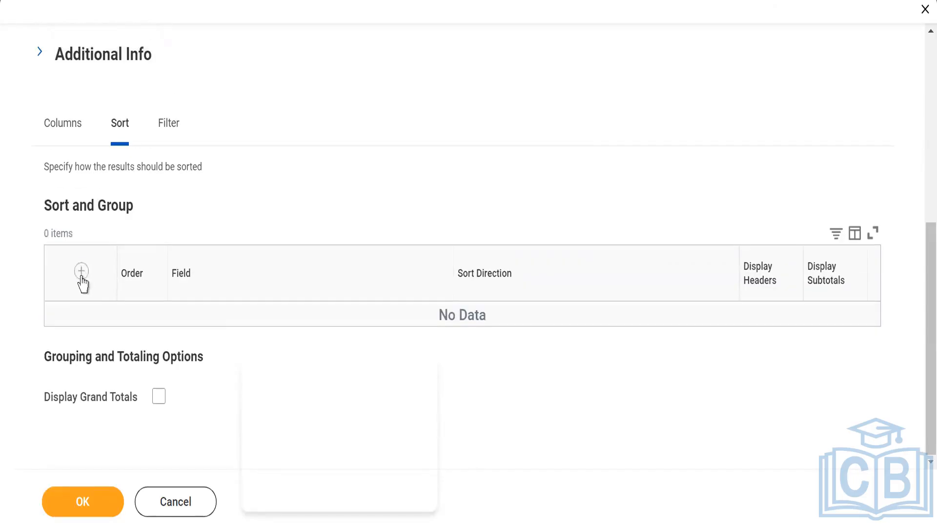
pyautogui.click(81, 272)
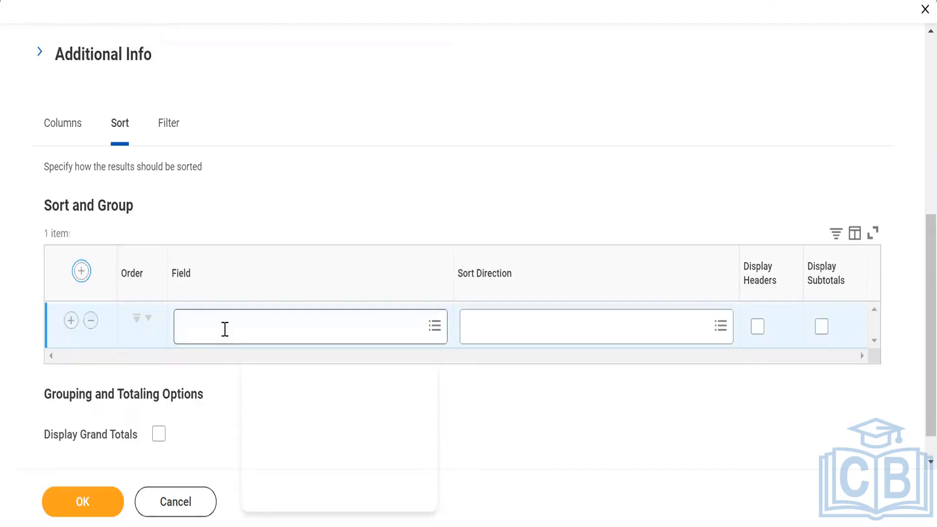
pyautogui.click(224, 328)
pyautogui.write('Age')
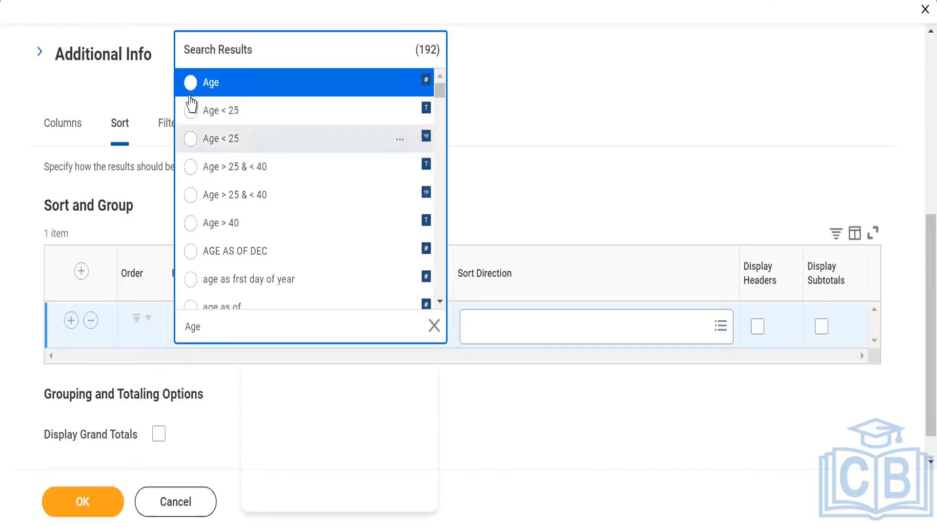
pyautogui.click(190, 84)
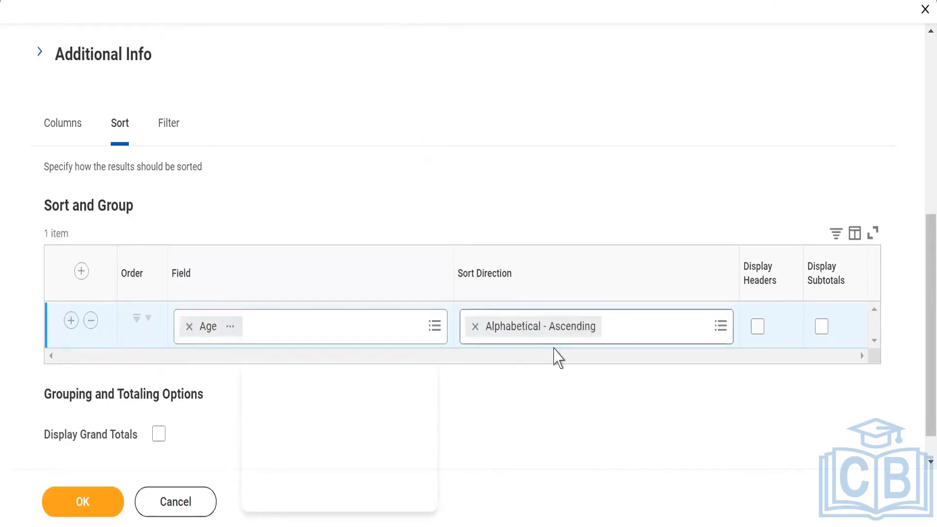
# Save and run the report, and review the Age values and the item count in the results.
pyautogui.click(77, 506)
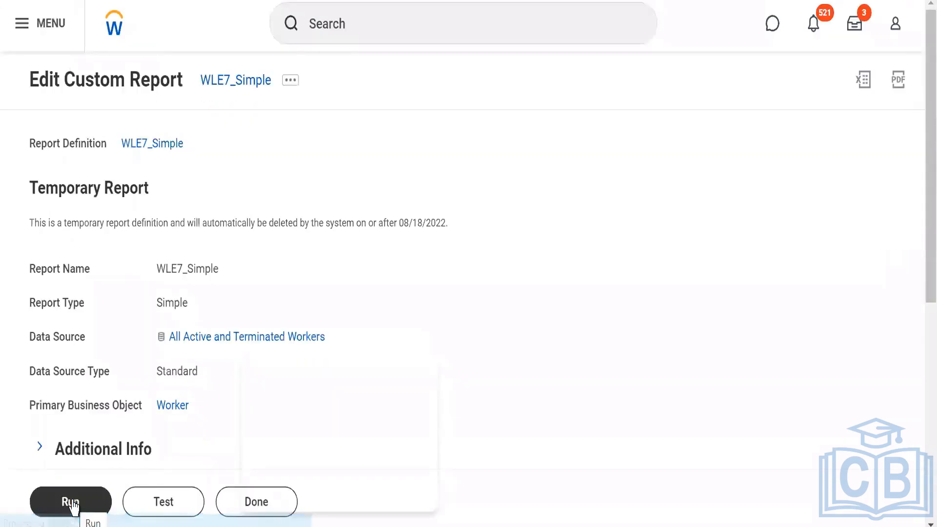
pyautogui.click(74, 506)
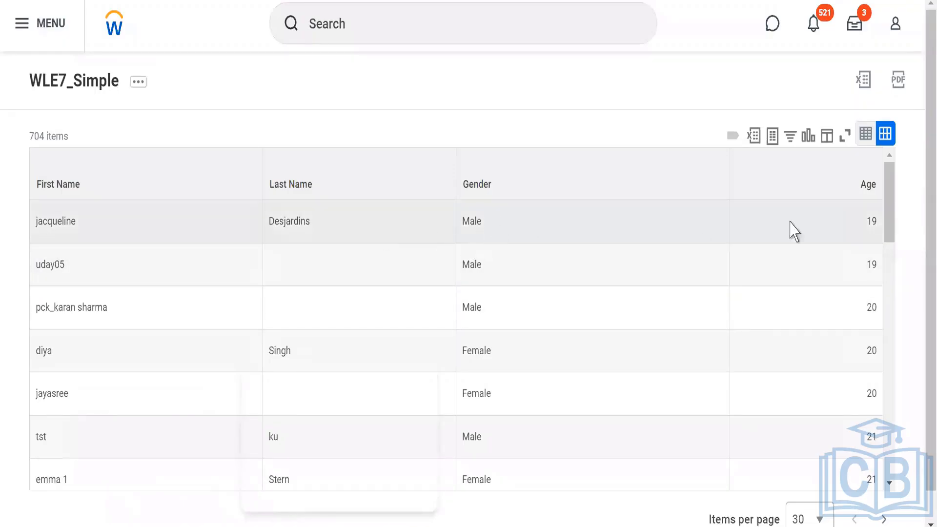
pyautogui.click(877, 225)
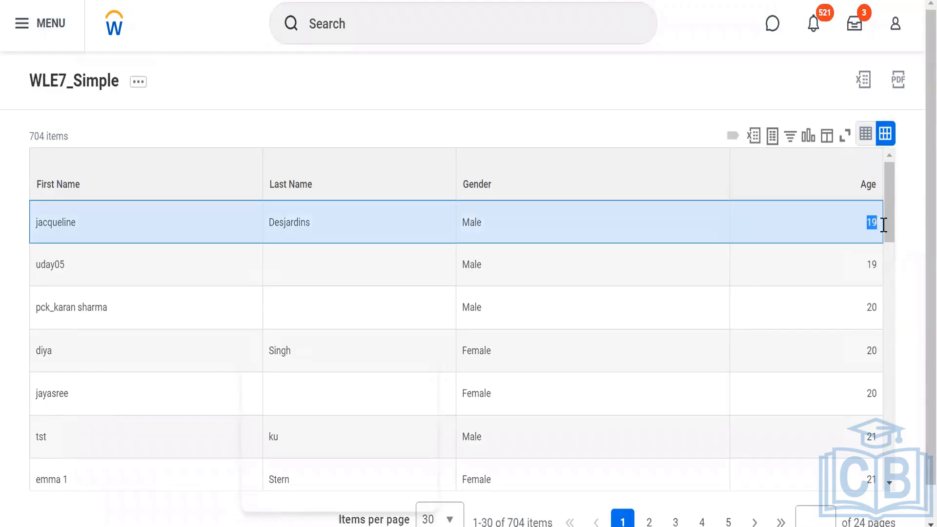
pyautogui.moveTo(888, 230); pyautogui.dragTo(895, 477)
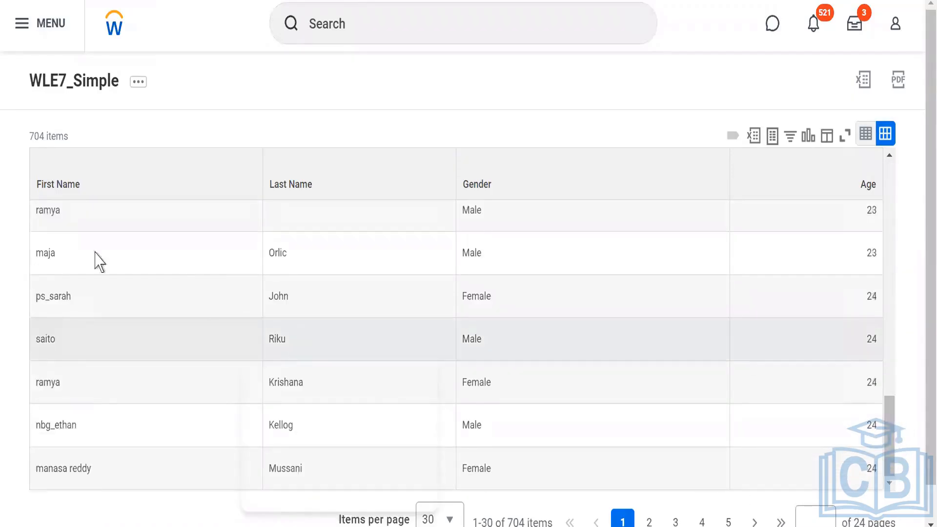
pyautogui.moveTo(25, 145); pyautogui.dragTo(78, 142)
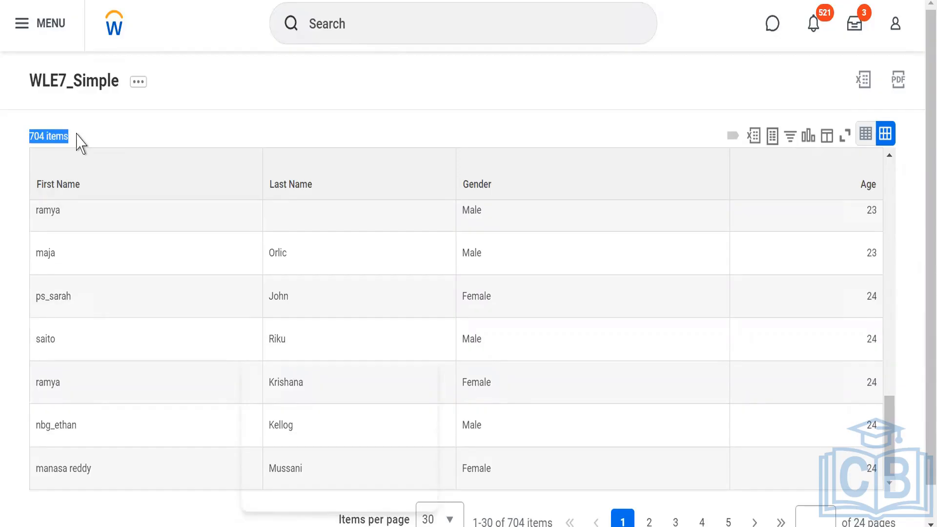
pyautogui.click(78, 141)
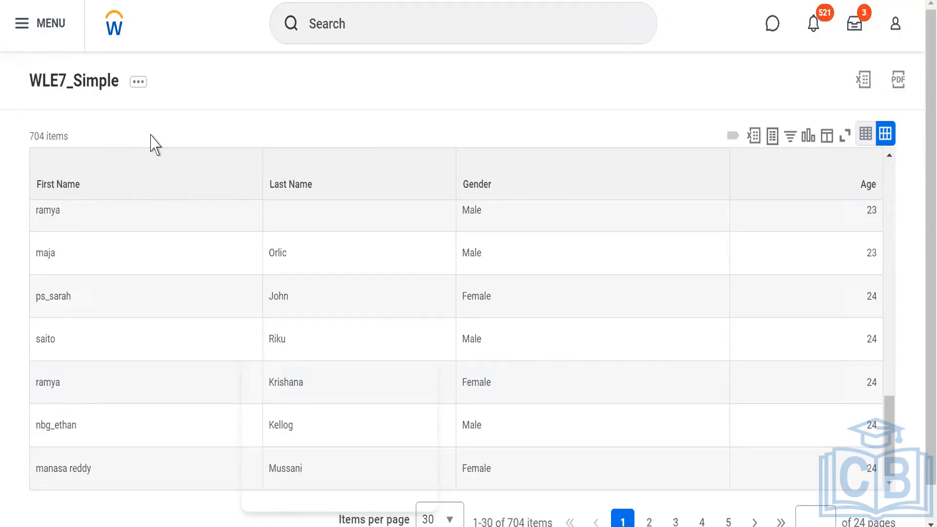
# Open the WLE7_Simple report definition for editing, review its columns, and save and run the report again.
pyautogui.click(139, 86)
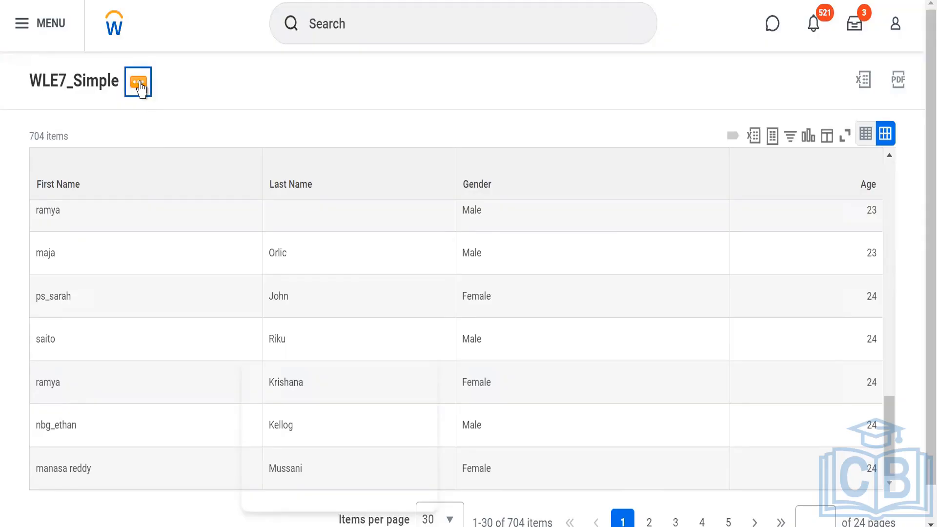
pyautogui.click(139, 86)
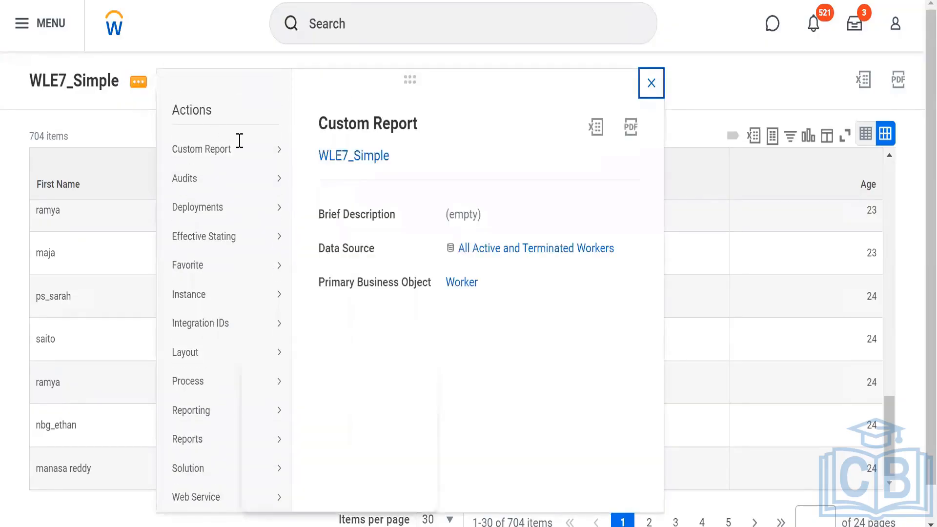
pyautogui.moveTo(262, 150)
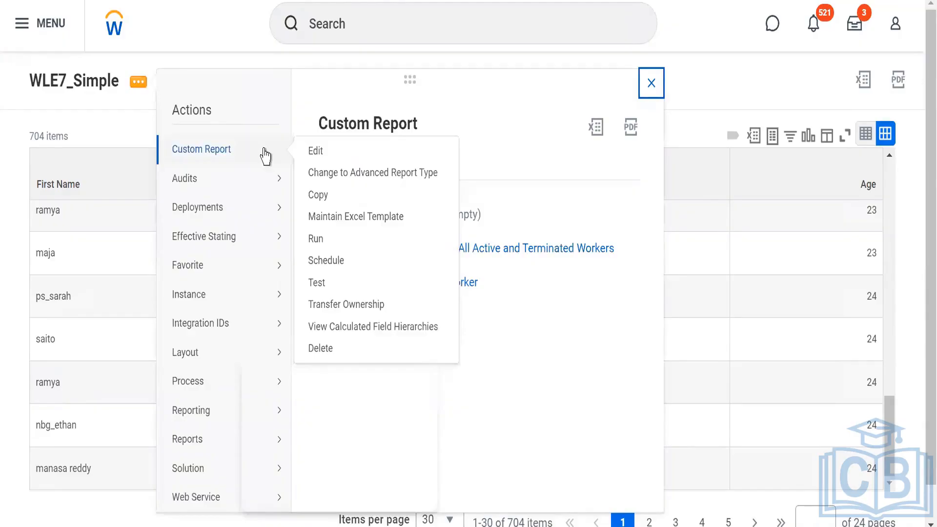
pyautogui.click(317, 153)
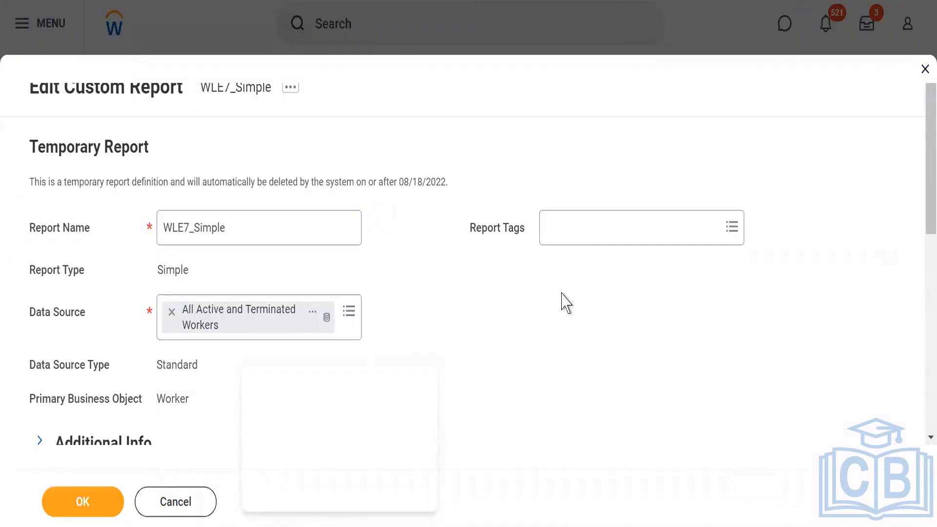
pyautogui.moveTo(921, 139); pyautogui.dragTo(922, 354)
pyautogui.moveTo(921, 249); pyautogui.dragTo(922, 403)
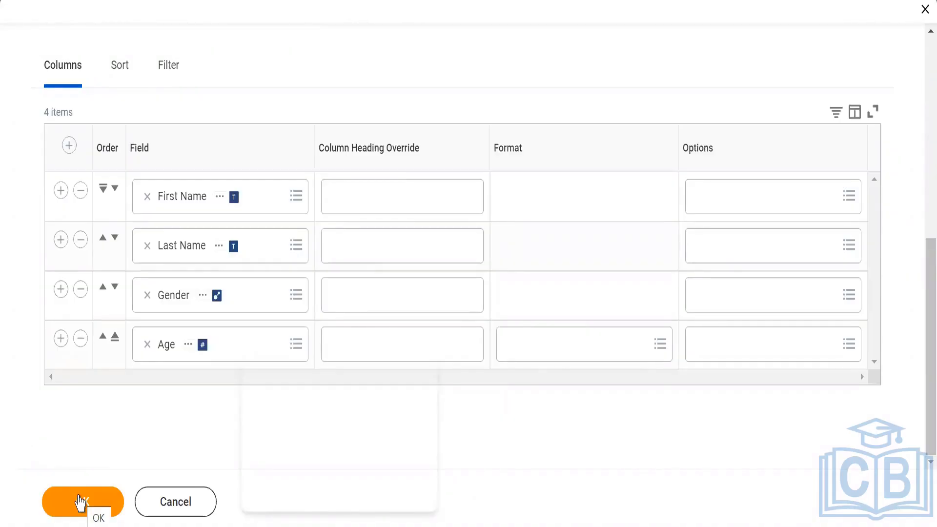
pyautogui.click(80, 503)
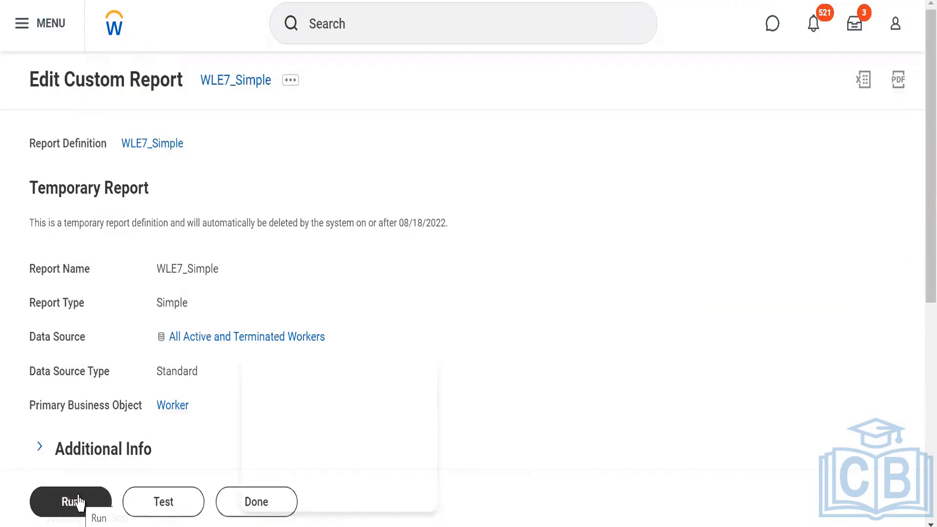
pyautogui.click(79, 502)
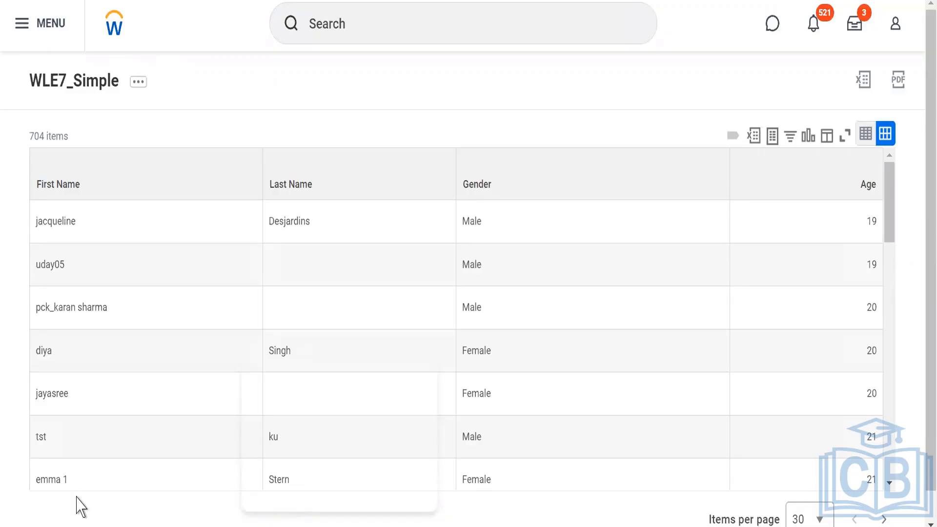
# Reopen the WLE7_Simple definition, look through its settings, and close it without saving.
pyautogui.click(137, 83)
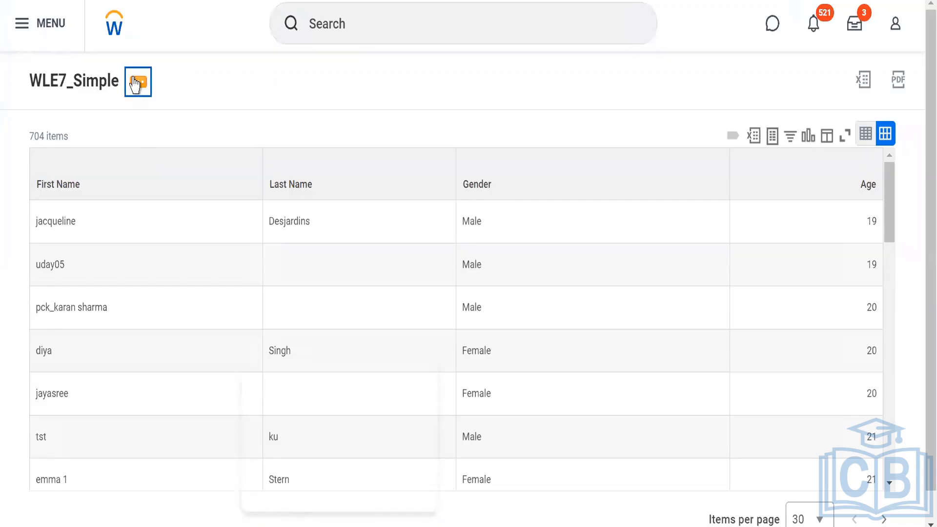
pyautogui.click(137, 83)
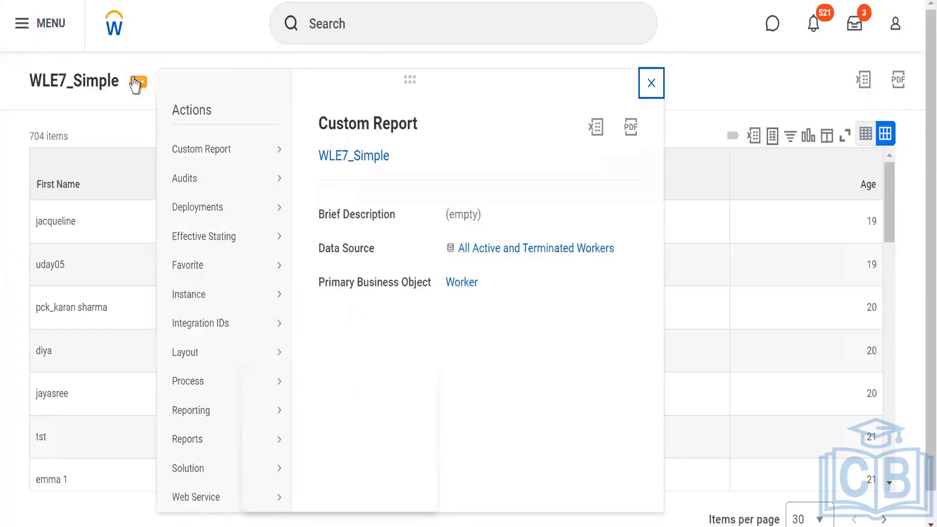
pyautogui.moveTo(233, 156)
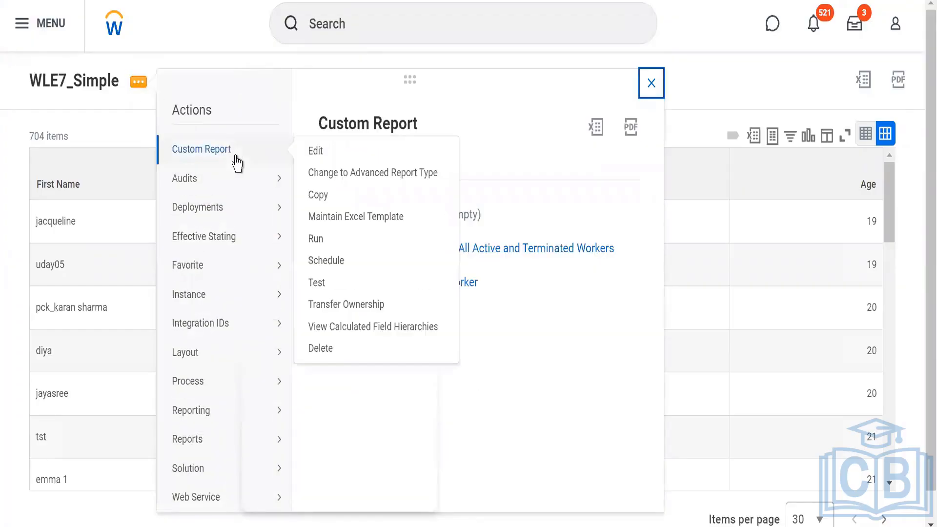
pyautogui.click(310, 154)
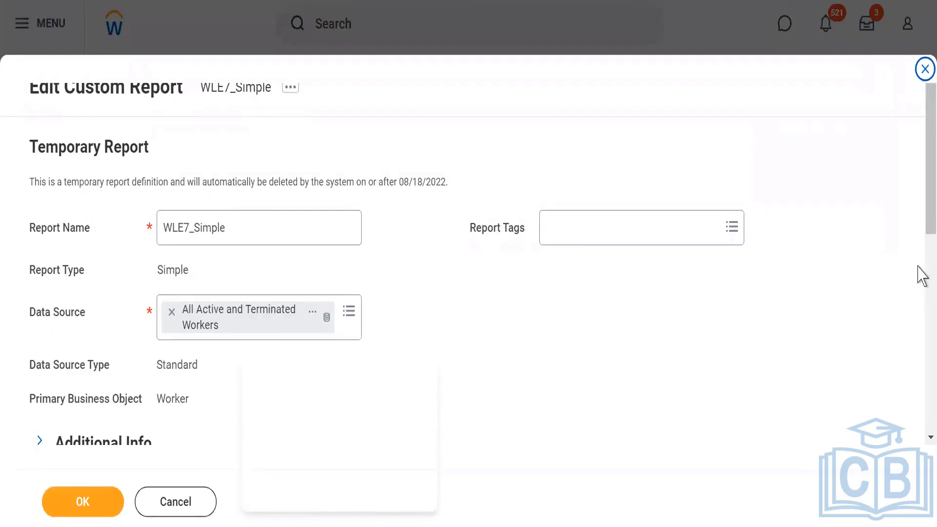
pyautogui.scroll(-6, 918, 268)
pyautogui.scroll(6, 918, 269)
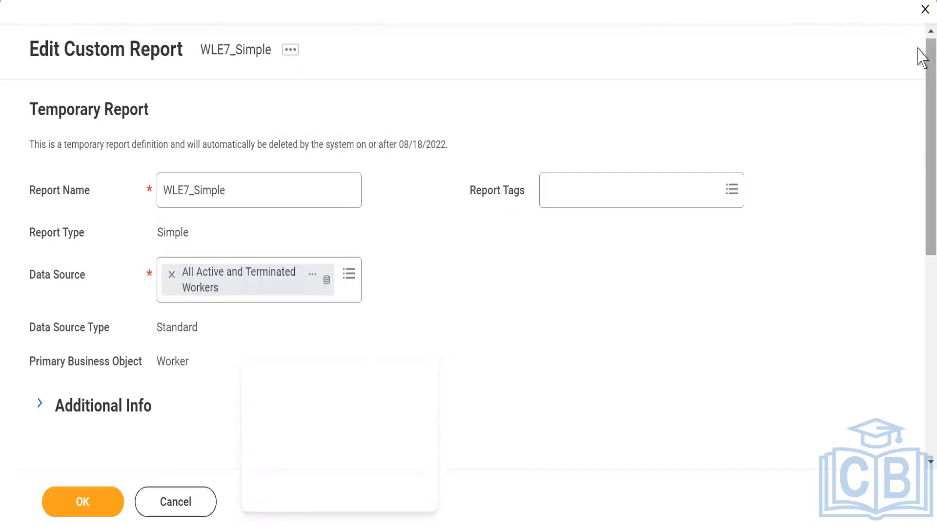
pyautogui.click(919, 15)
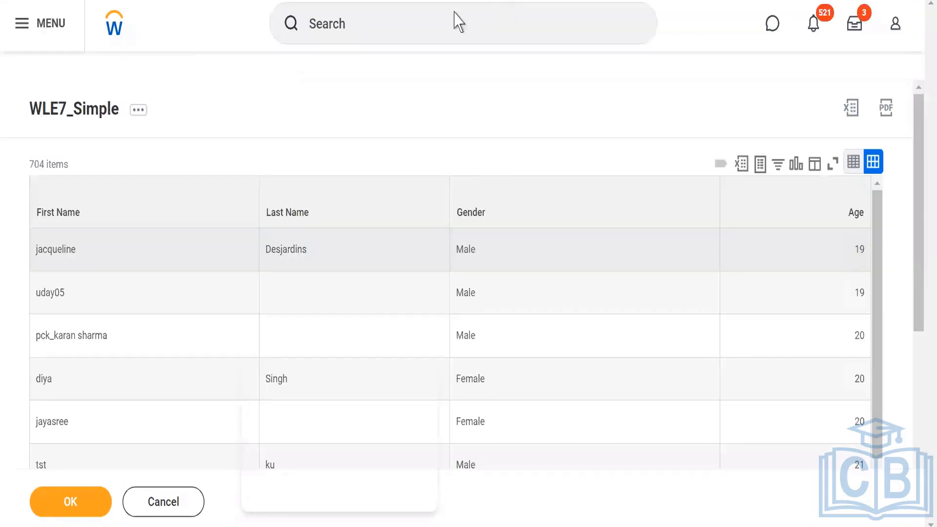
# Start a new custom report named WDLE7_Advance with the report type Advanced.
pyautogui.click(345, 25)
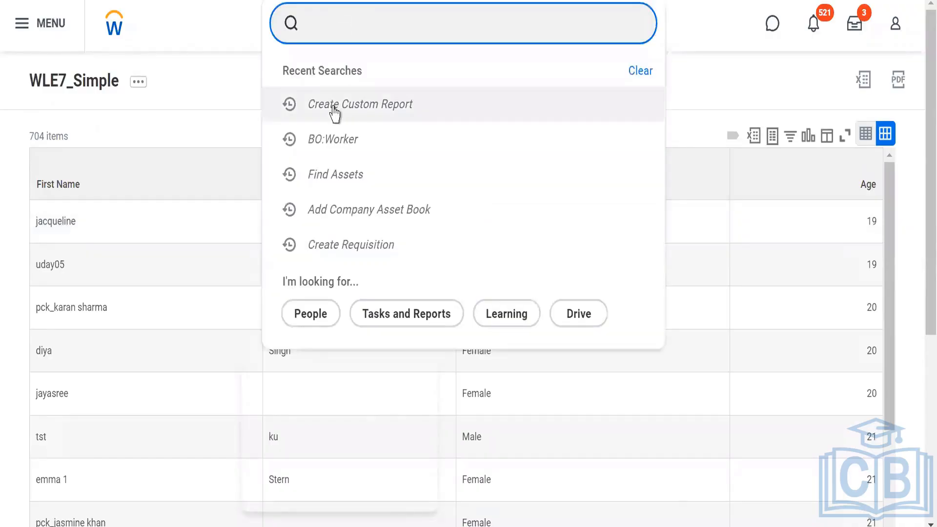
pyautogui.click(335, 114)
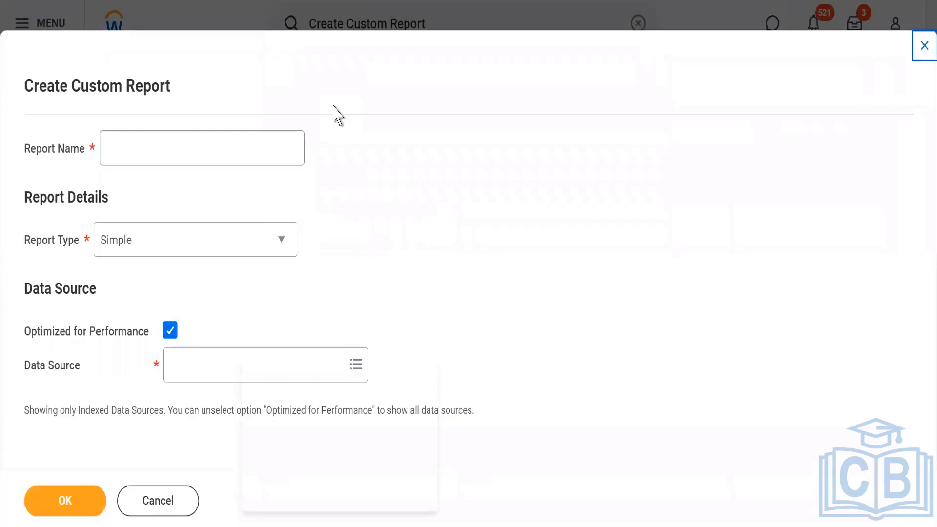
pyautogui.click(143, 146)
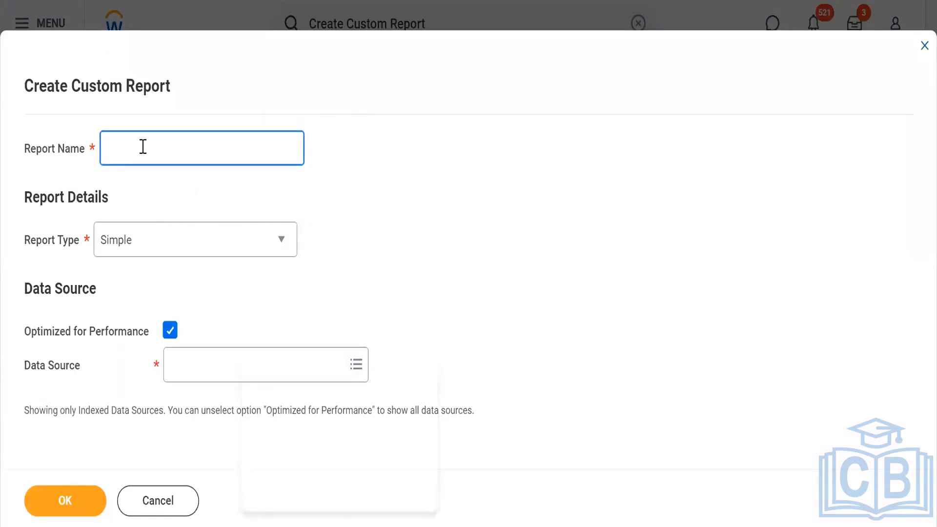
pyautogui.write('WDLE7_')
pyautogui.write('Advance')
pyautogui.click(141, 241)
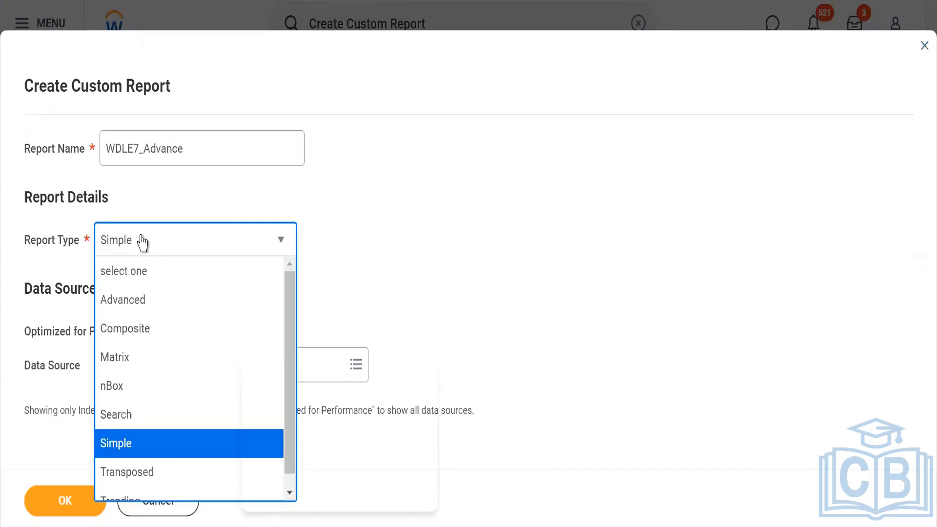
pyautogui.click(125, 306)
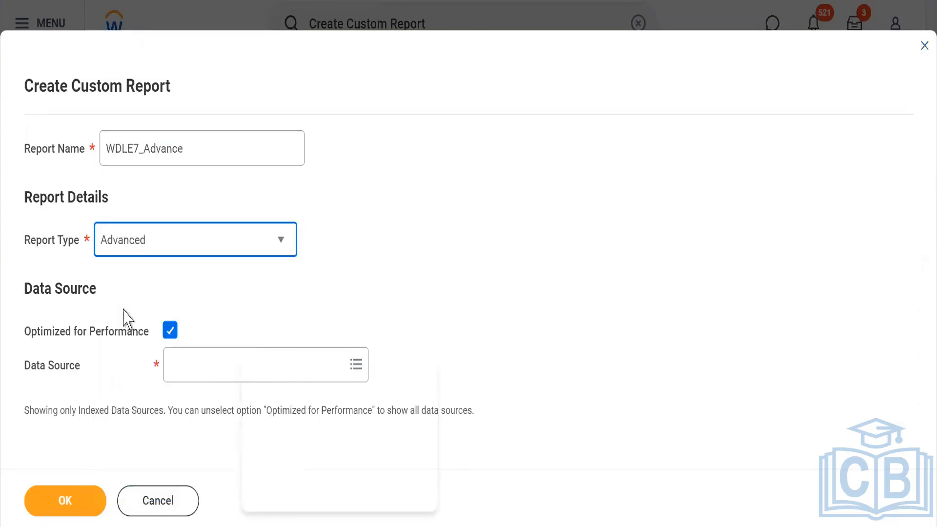
pyautogui.click(417, 274)
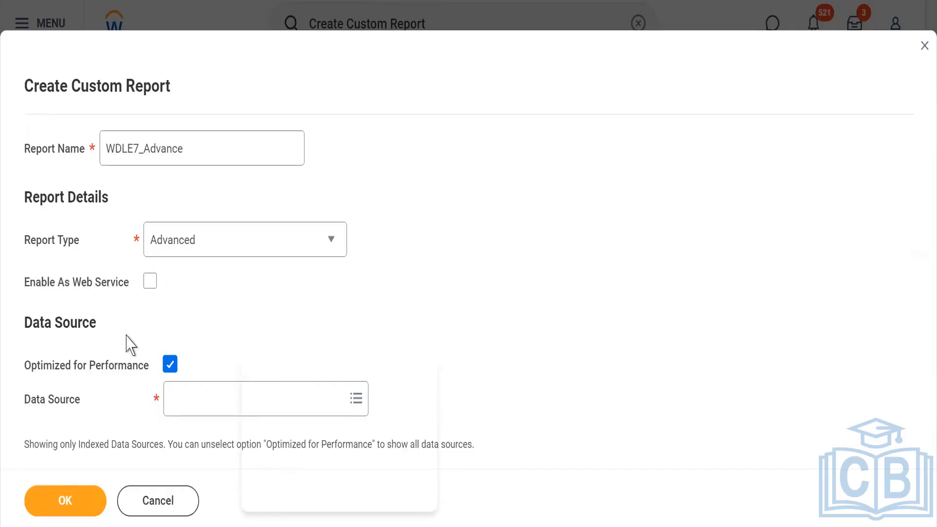
# Turn off Optimized for Performance, choose All Active and Terminated Workers as the data source, and create the report.
pyautogui.click(170, 366)
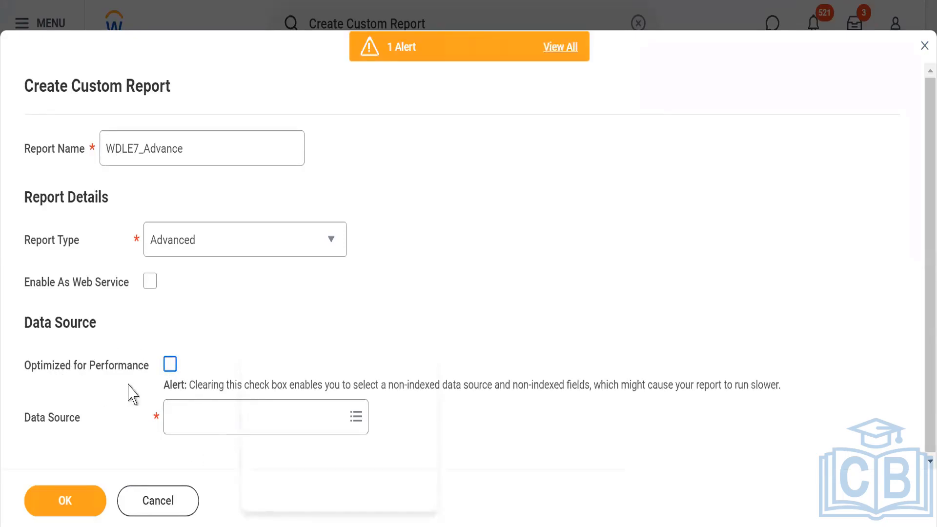
pyautogui.moveTo(178, 384); pyautogui.dragTo(258, 386)
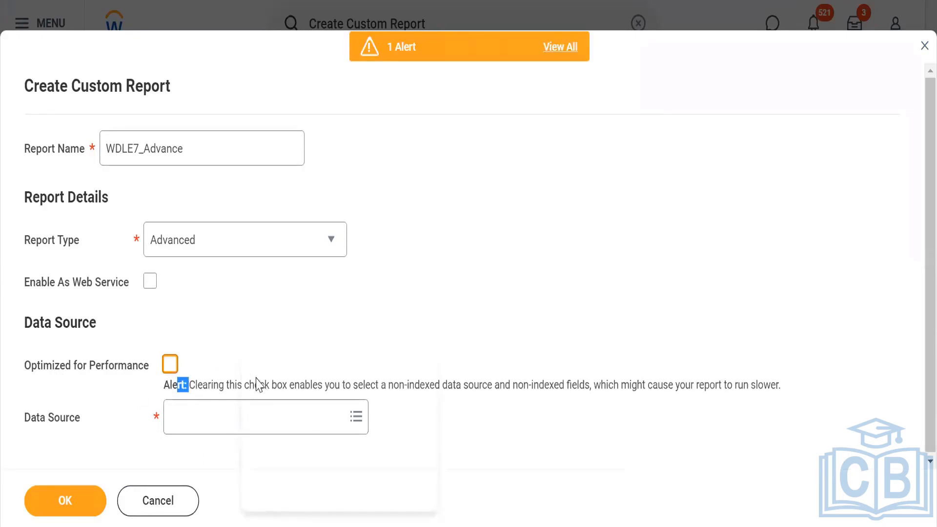
pyautogui.click(182, 416)
pyautogui.write('All active')
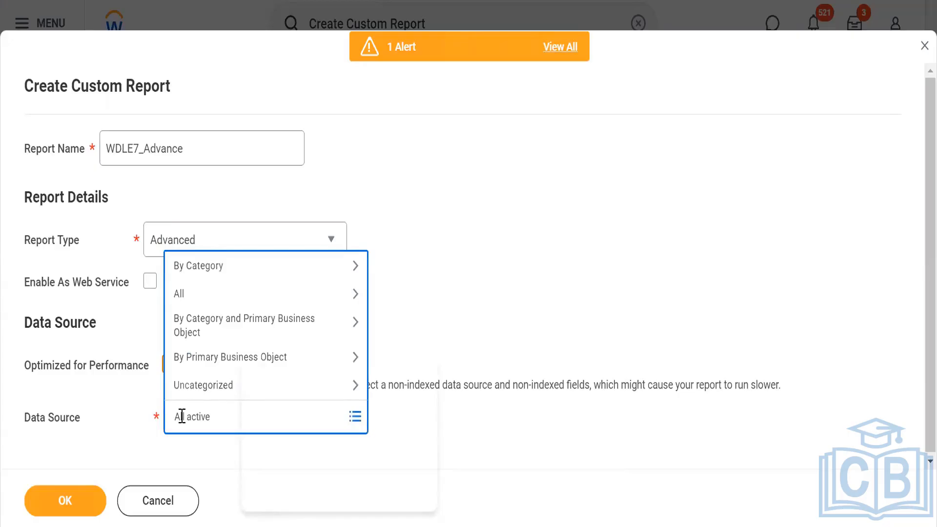
pyautogui.write(' and term')
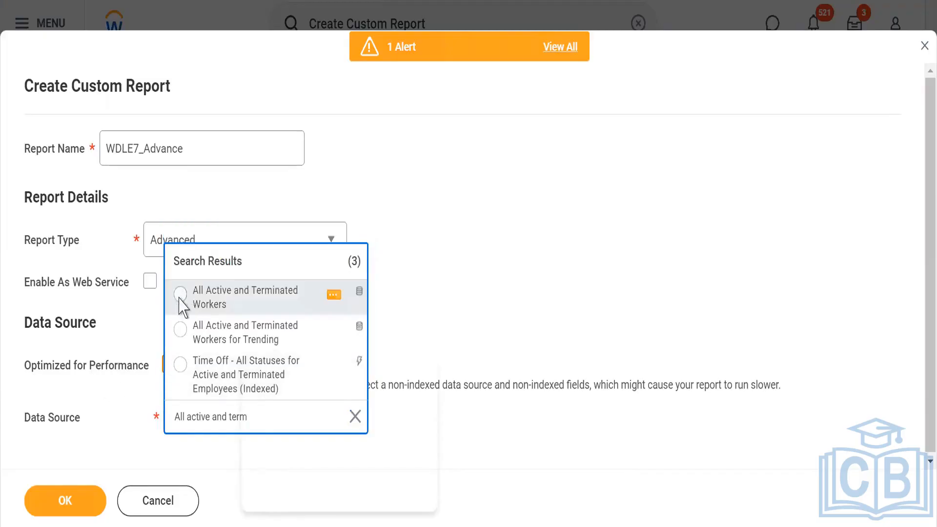
pyautogui.click(180, 299)
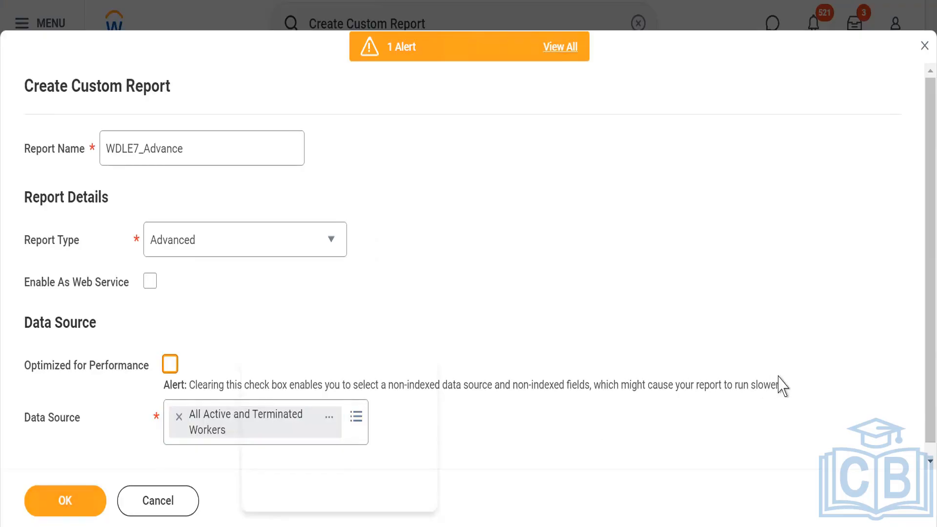
pyautogui.click(54, 506)
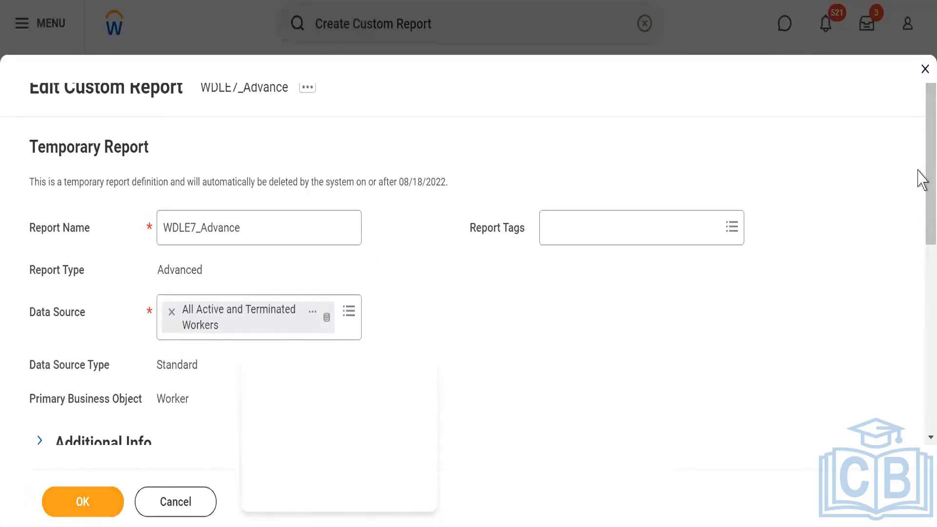
# Review the new report's type, data source type and primary business object in its definition.
pyautogui.scroll(-5, 922, 196)
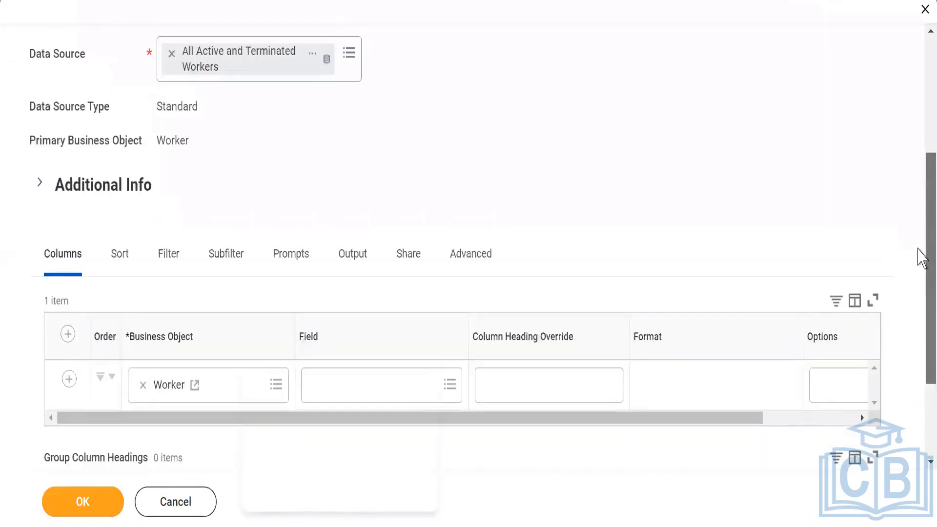
pyautogui.scroll(2, 918, 235)
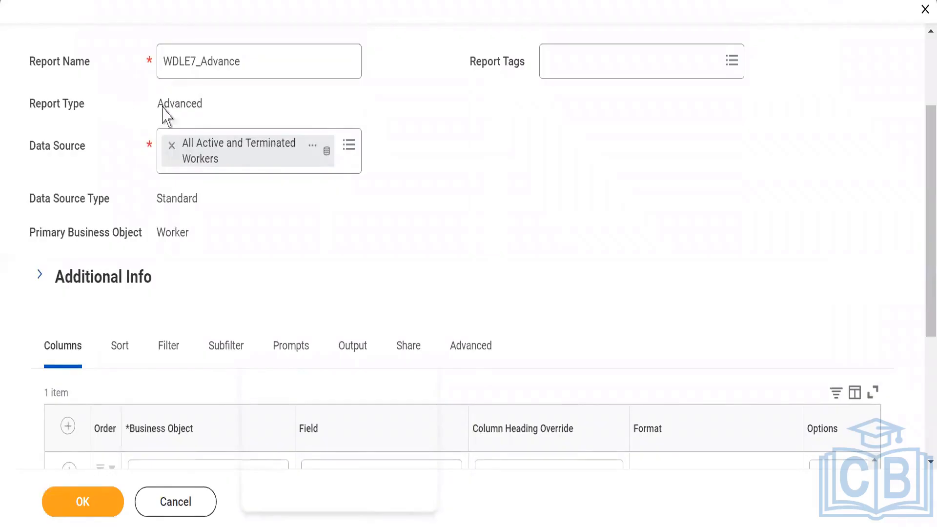
pyautogui.doubleClick(179, 105)
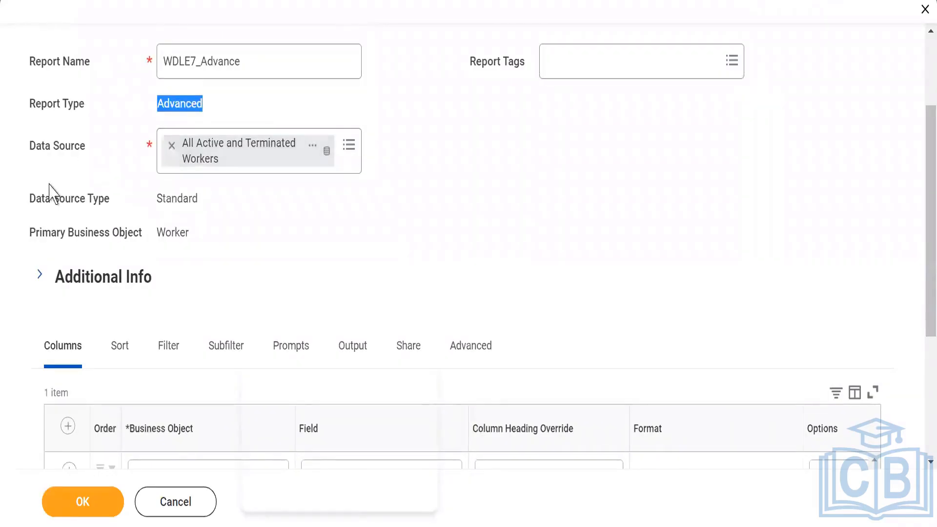
pyautogui.doubleClick(177, 198)
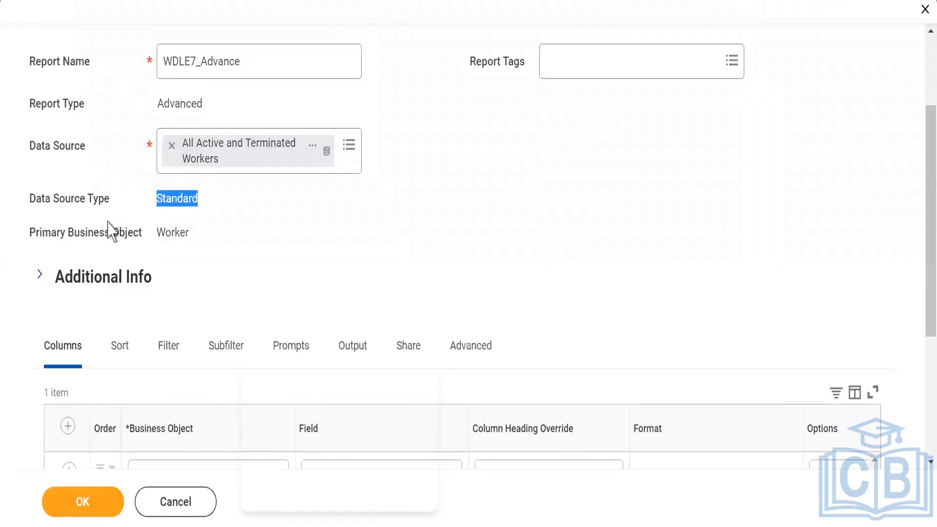
pyautogui.doubleClick(180, 229)
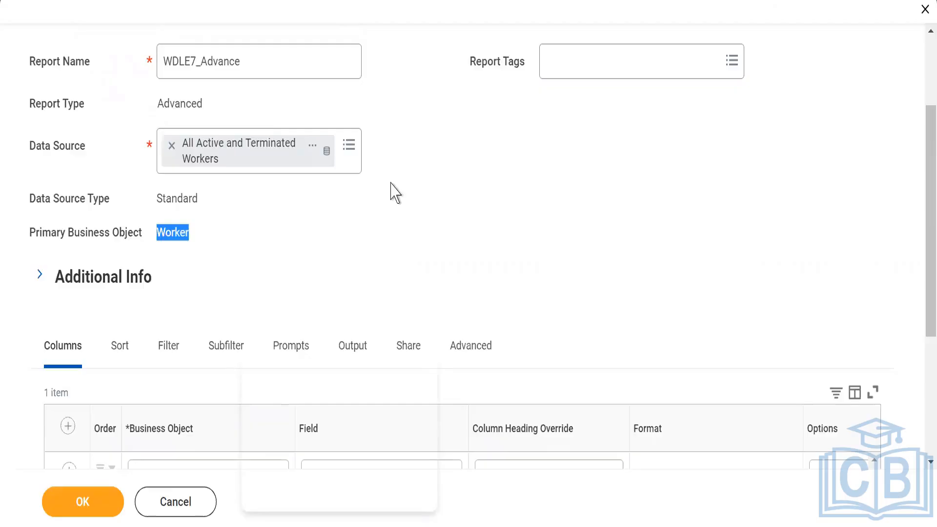
pyautogui.click(601, 235)
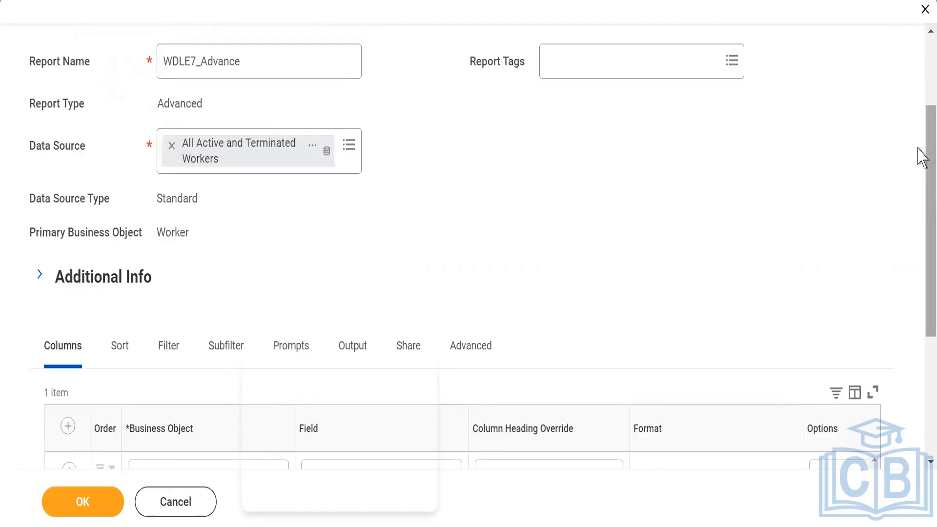
# Set the field of the first Worker column to First Name.
pyautogui.moveTo(919, 152); pyautogui.dragTo(919, 258)
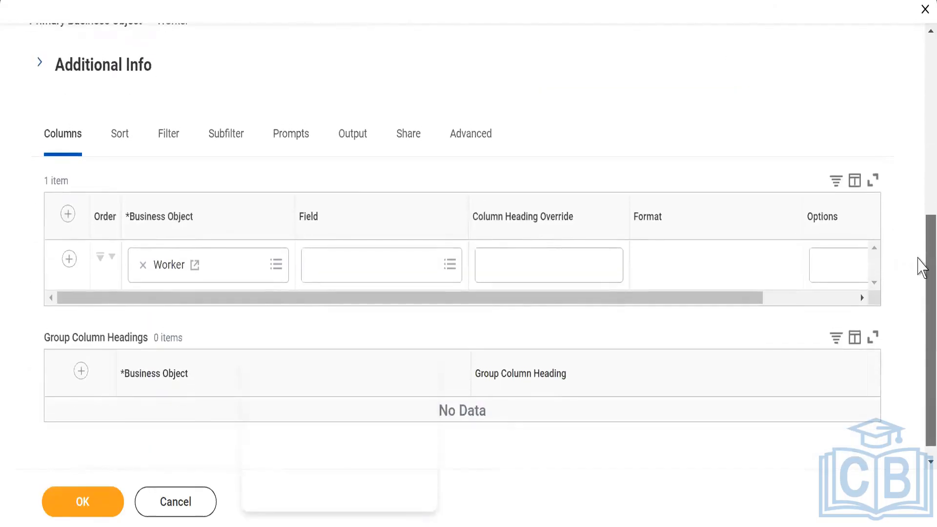
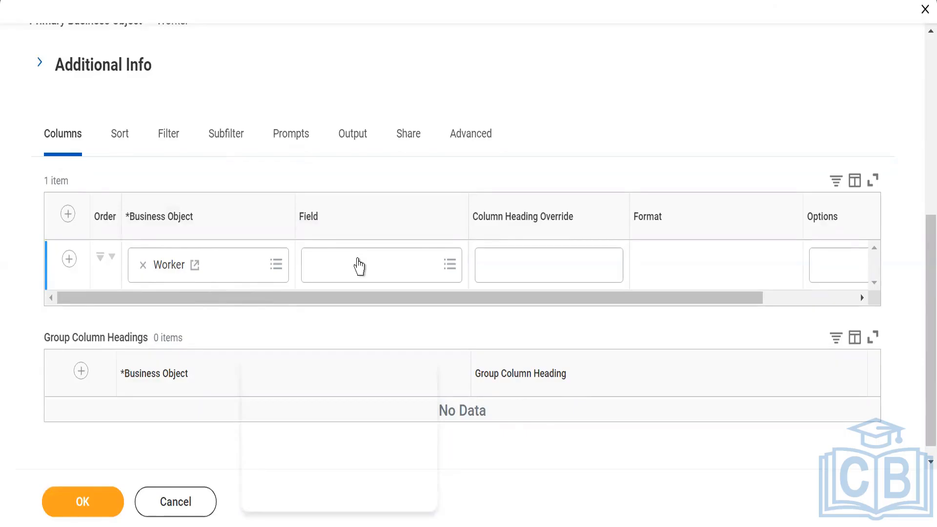
pyautogui.click(358, 266)
pyautogui.write('F')
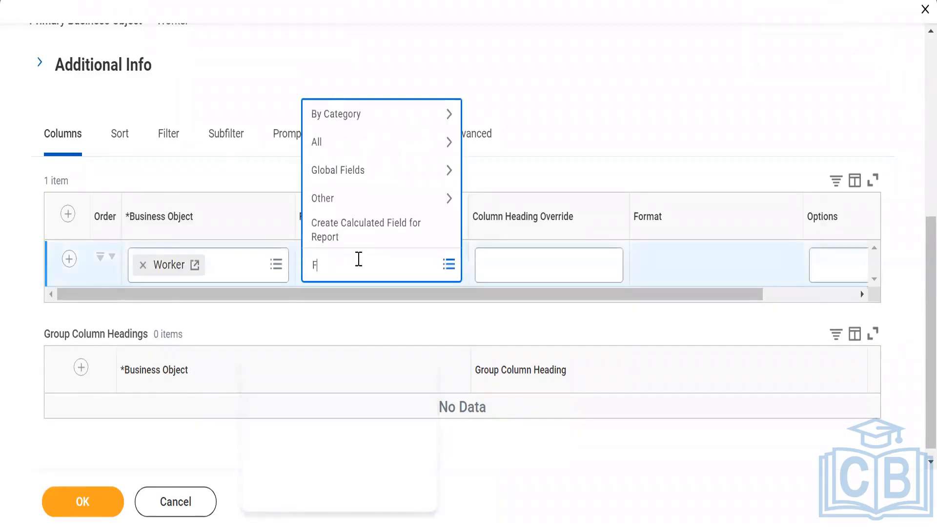
pyautogui.write('irst name')
pyautogui.press('Return')
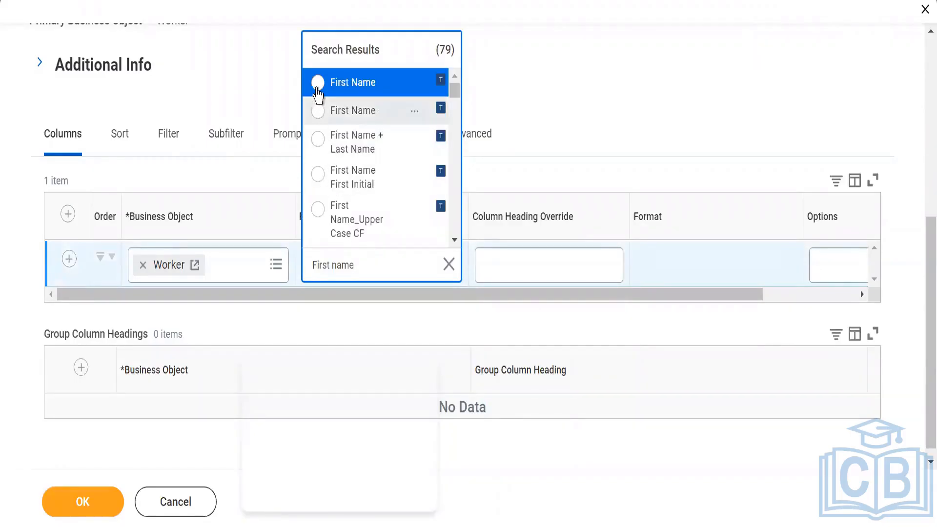
pyautogui.click(317, 86)
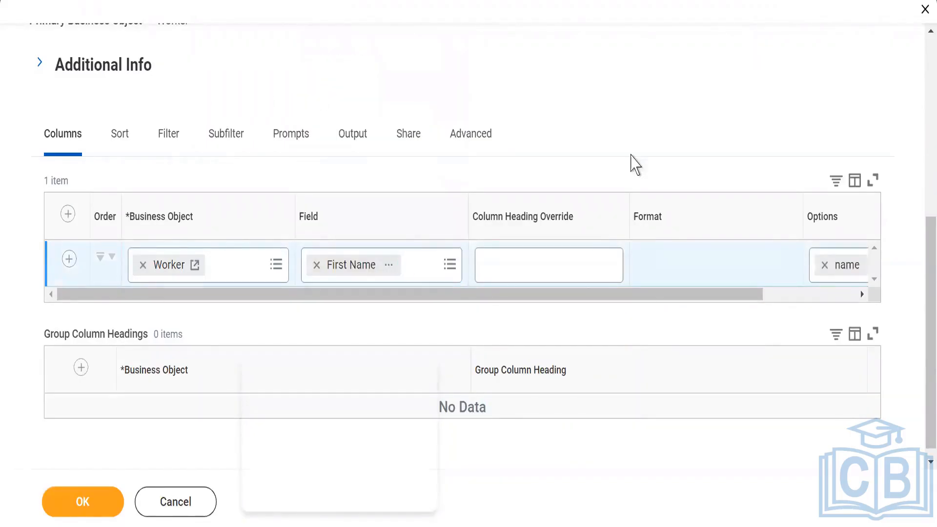
# Check the report's primary business object and add a Worker column with the field Last Name.
pyautogui.moveTo(930, 269); pyautogui.dragTo(917, 169)
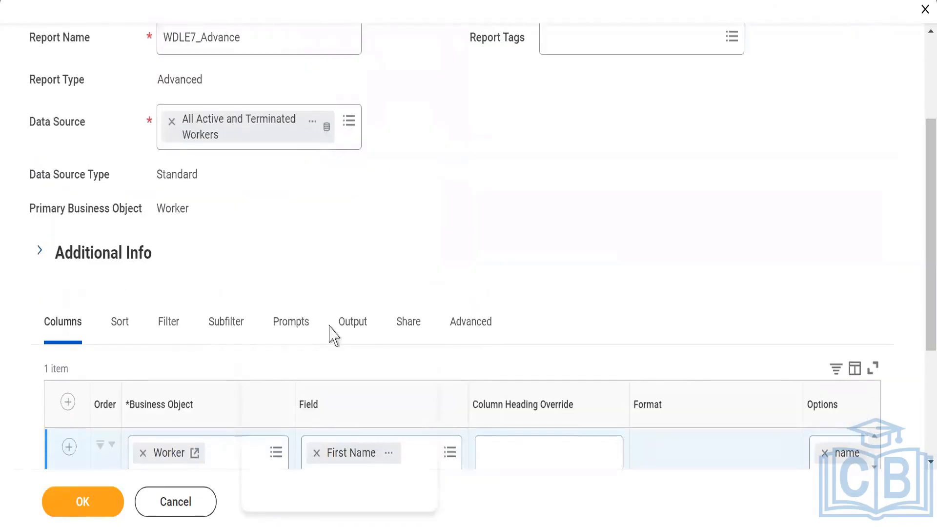
pyautogui.doubleClick(167, 211)
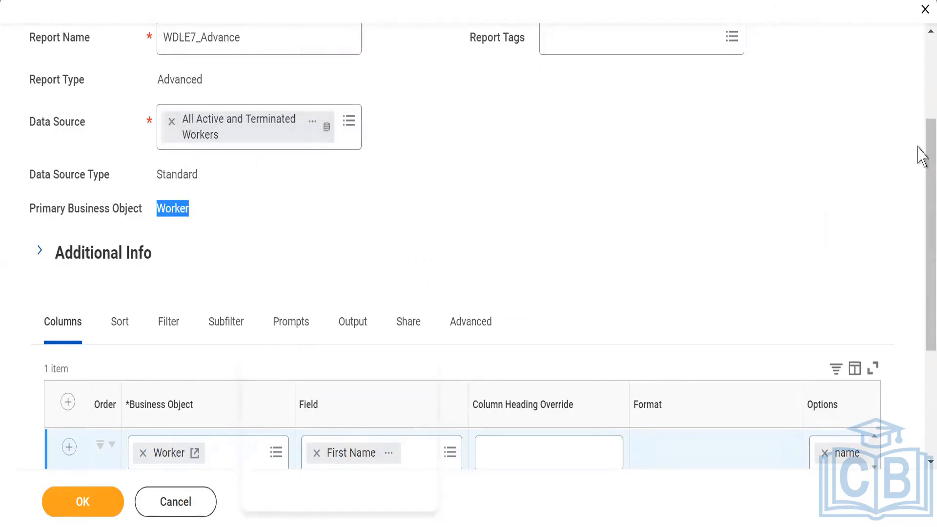
pyautogui.scroll(-4, 920, 279)
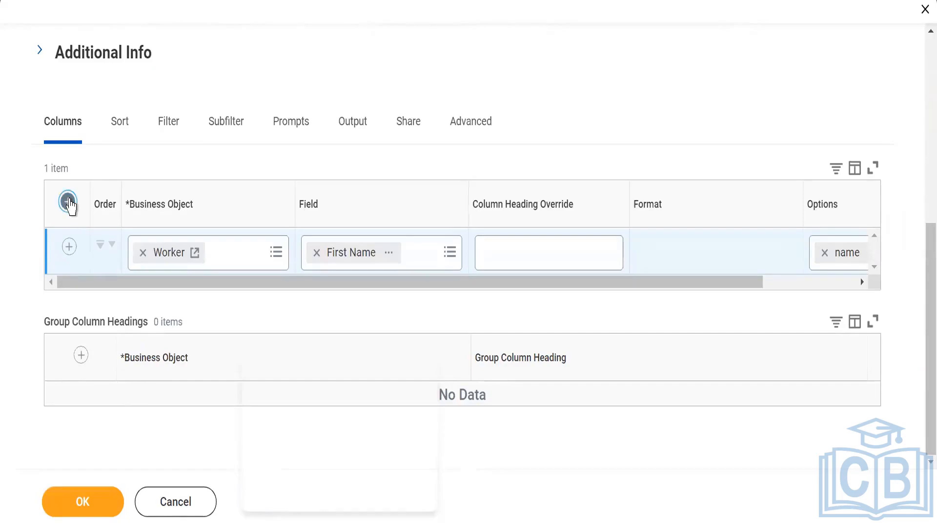
pyautogui.click(68, 202)
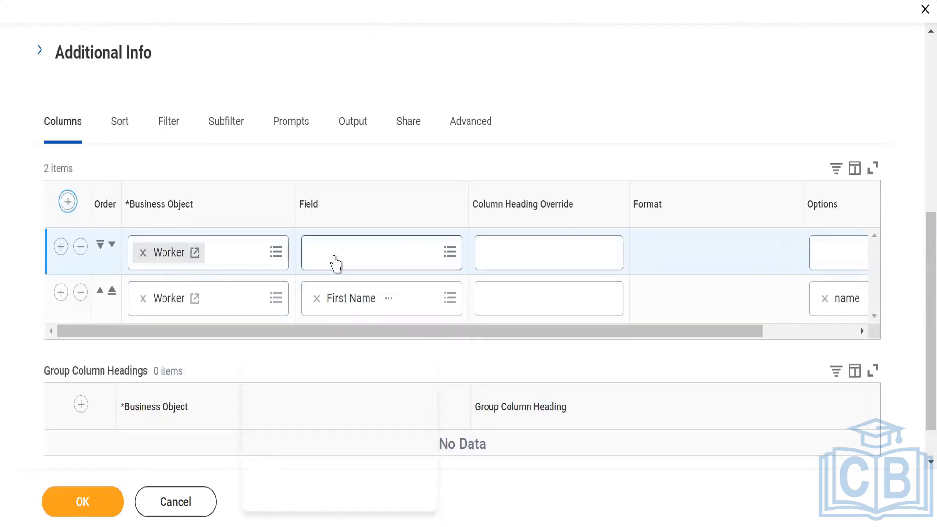
pyautogui.click(335, 255)
pyautogui.write('Las')
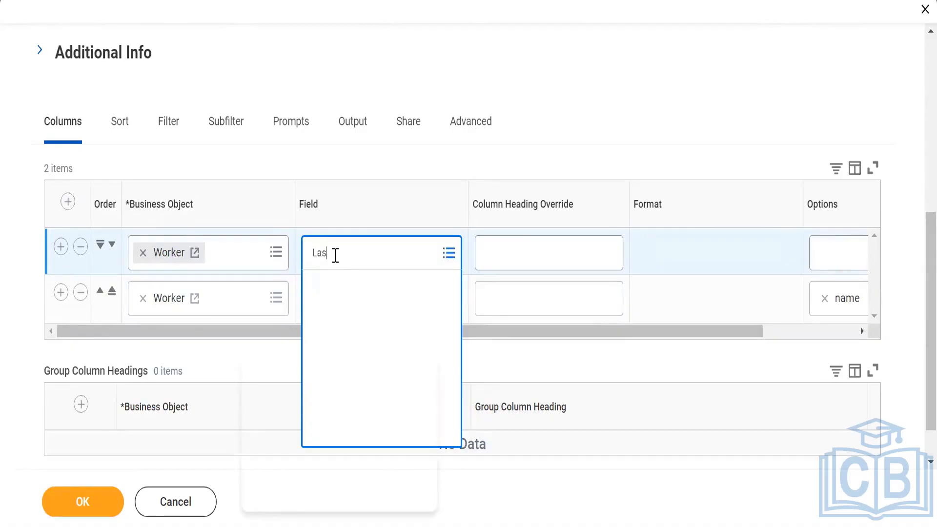
pyautogui.write('t a')
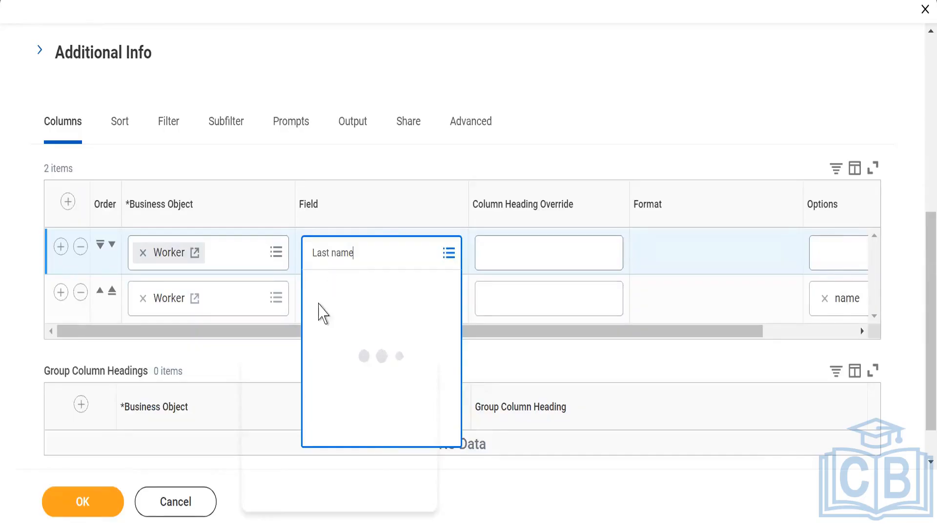
pyautogui.click(318, 323)
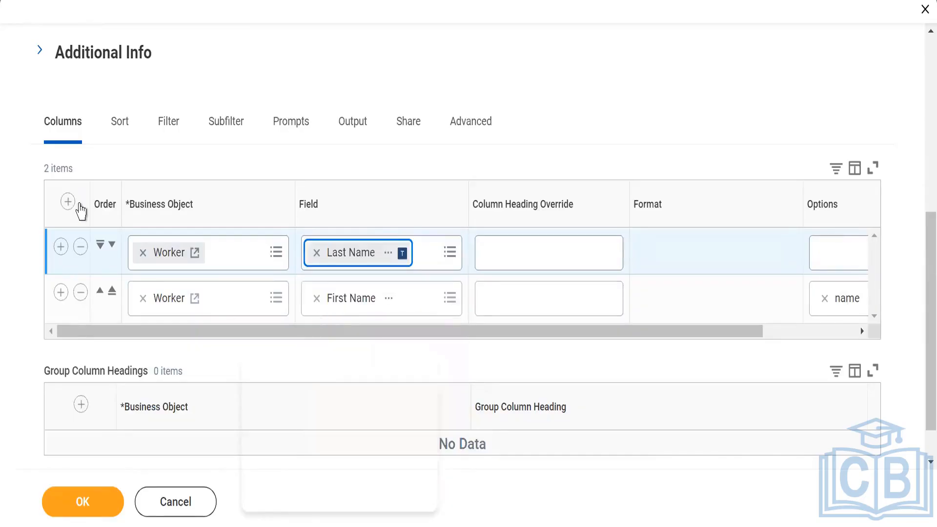
# Add another column row for the Worker business object with the field Gender.
pyautogui.click(68, 204)
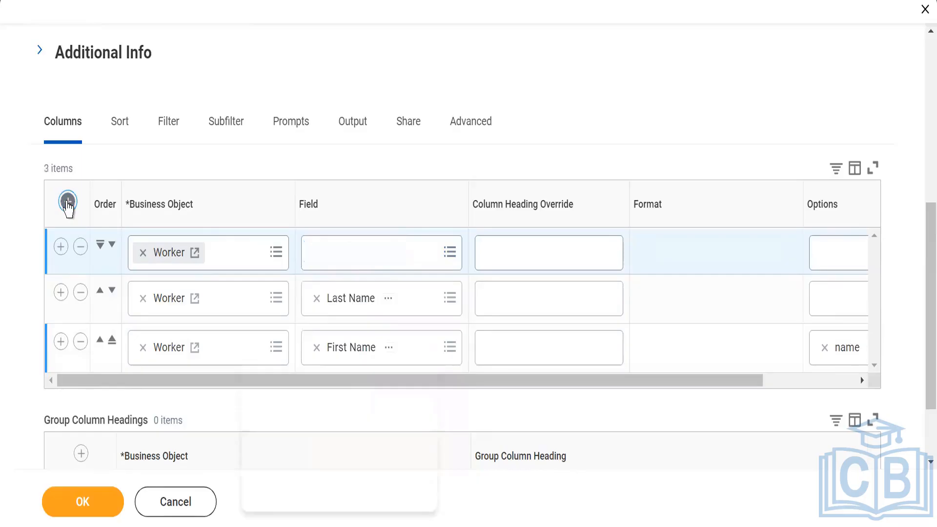
pyautogui.click(366, 250)
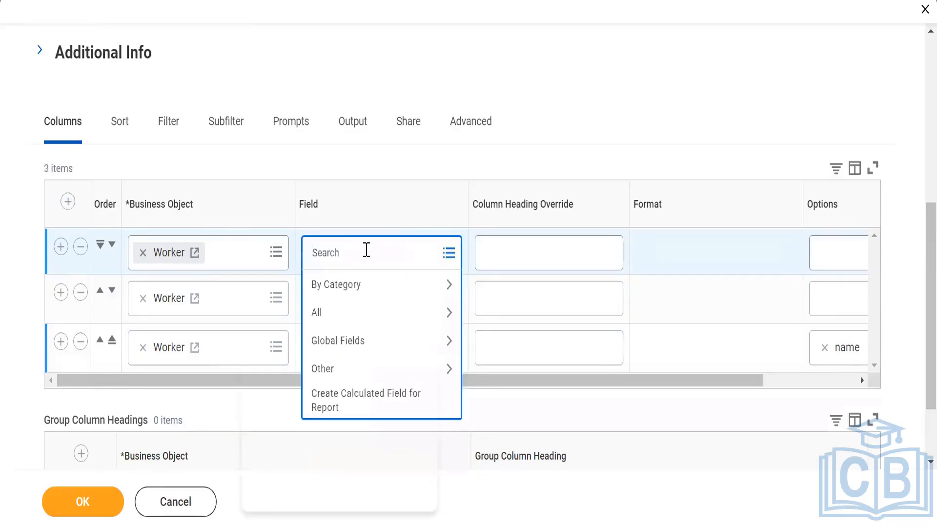
pyautogui.write('Gender')
pyautogui.press('Return')
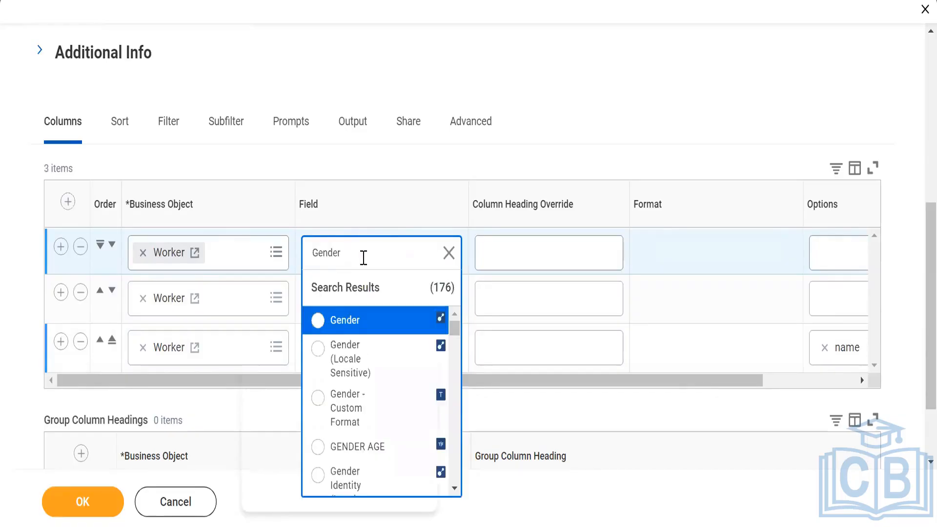
pyautogui.click(327, 321)
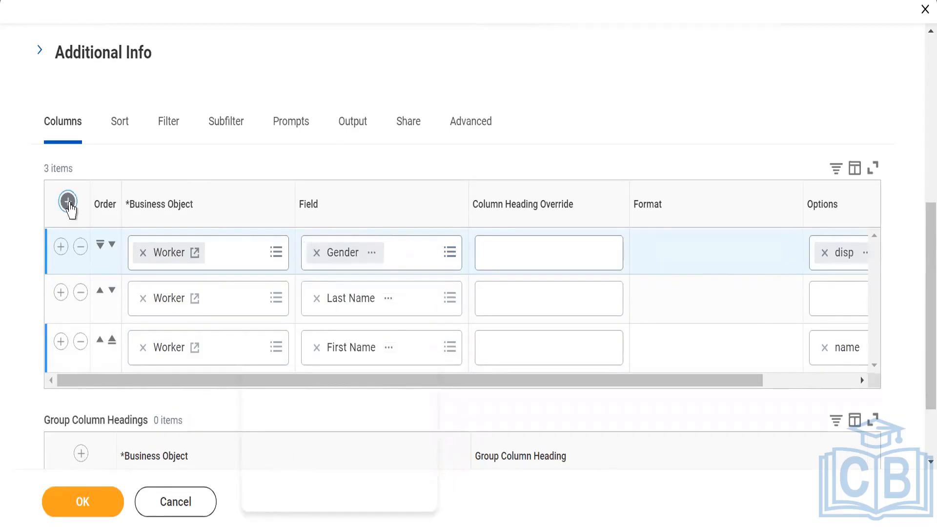
# Add a new column row and replace its Worker business object with Job Profile.
pyautogui.click(68, 201)
pyautogui.click(143, 253)
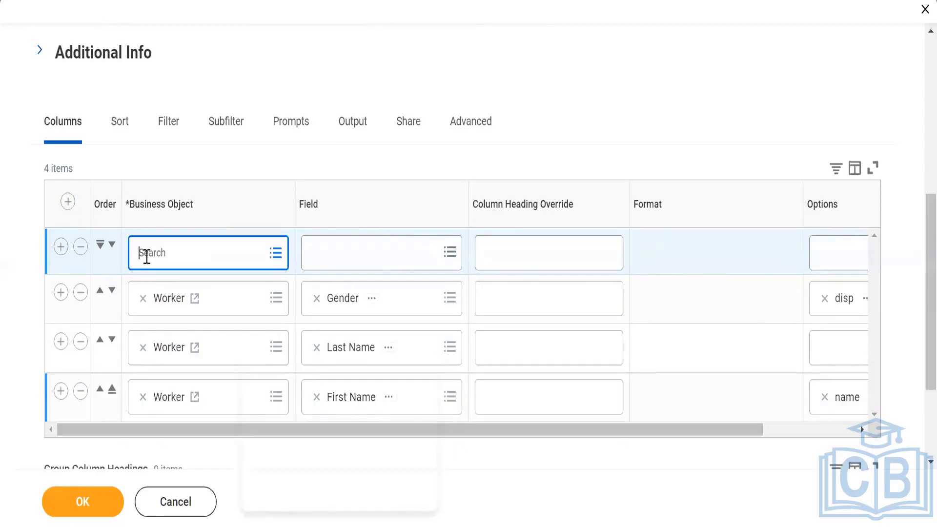
pyautogui.write('Job Profile')
pyautogui.press('Return')
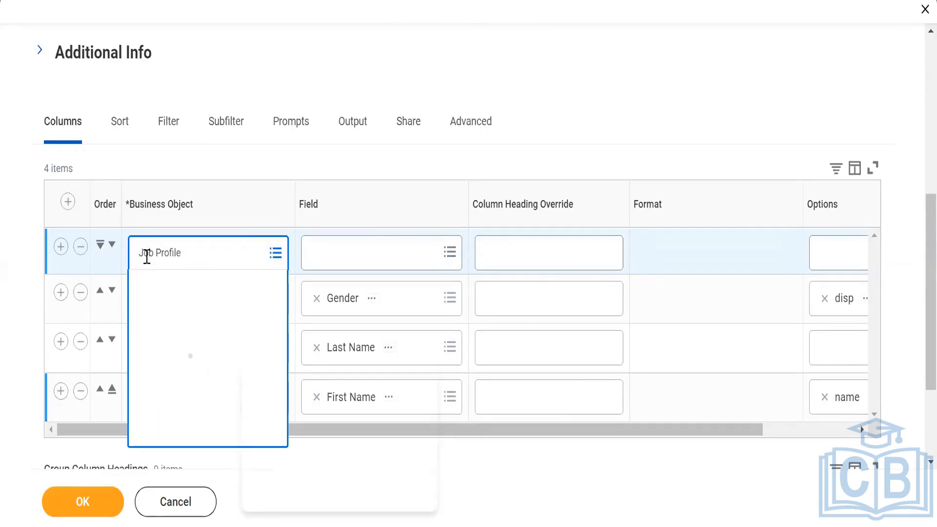
pyautogui.click(148, 326)
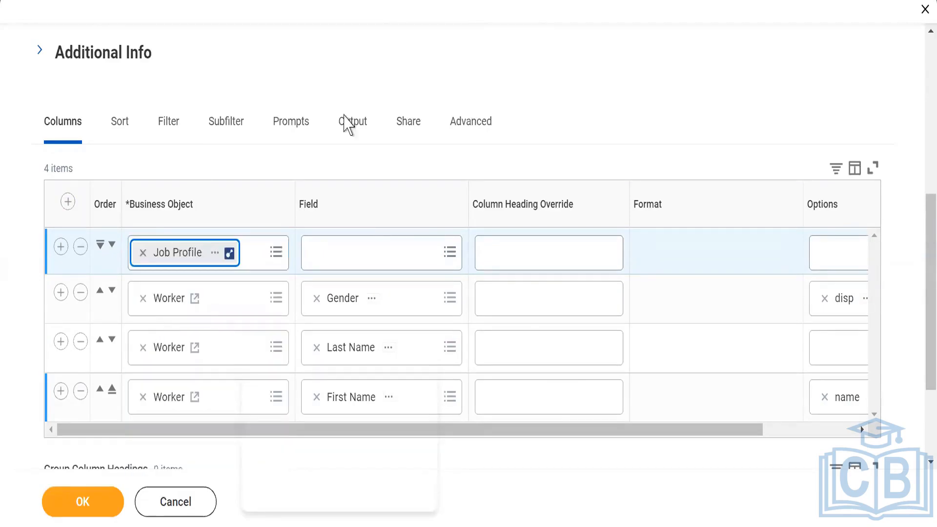
pyautogui.click(423, 47)
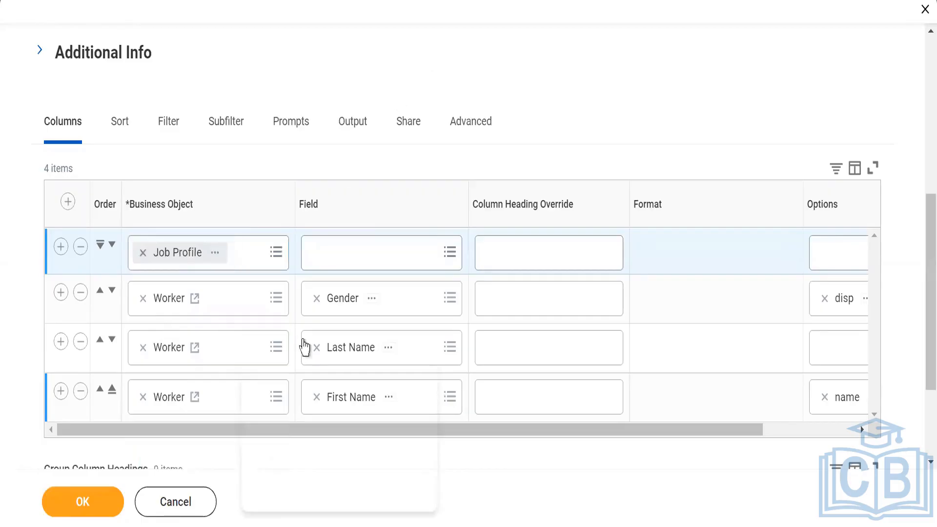
pyautogui.click(323, 266)
pyautogui.write('Comp')
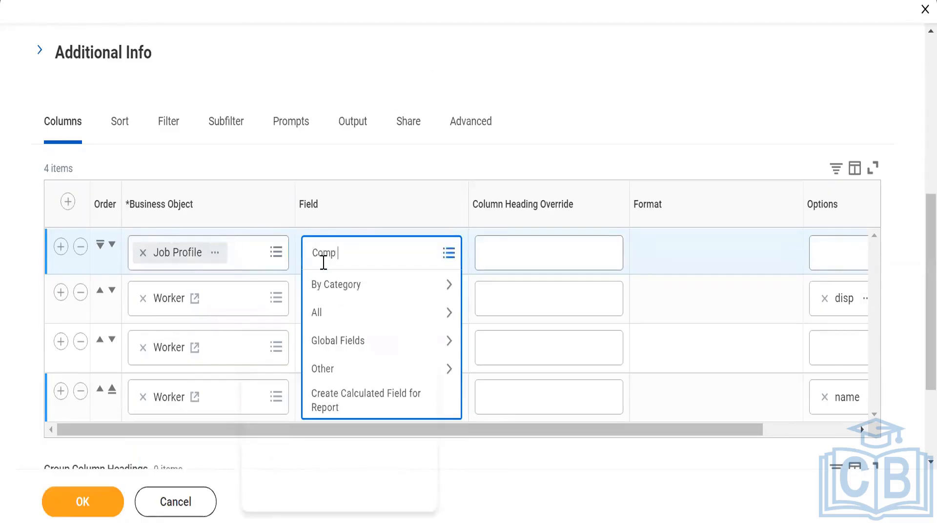
pyautogui.write(' garde\\')
pyautogui.press('Return')
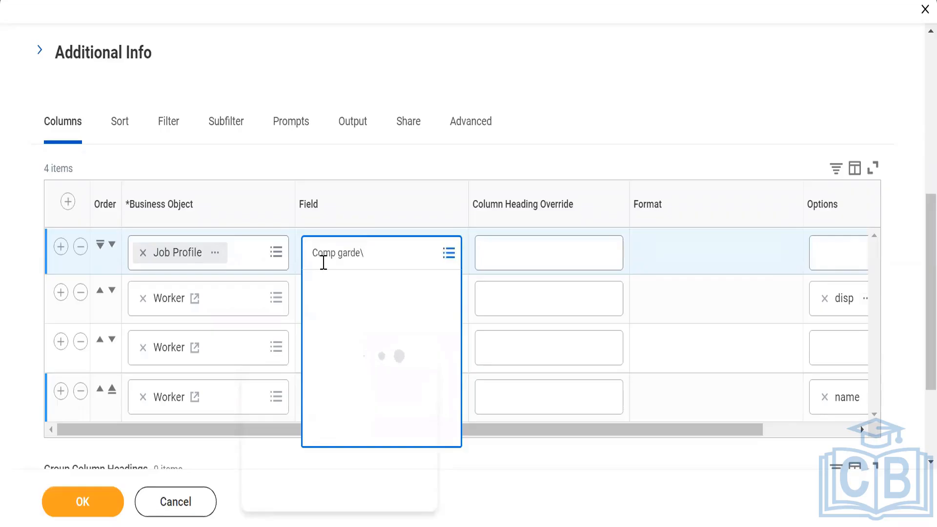
pyautogui.click(395, 254)
pyautogui.press('Return')
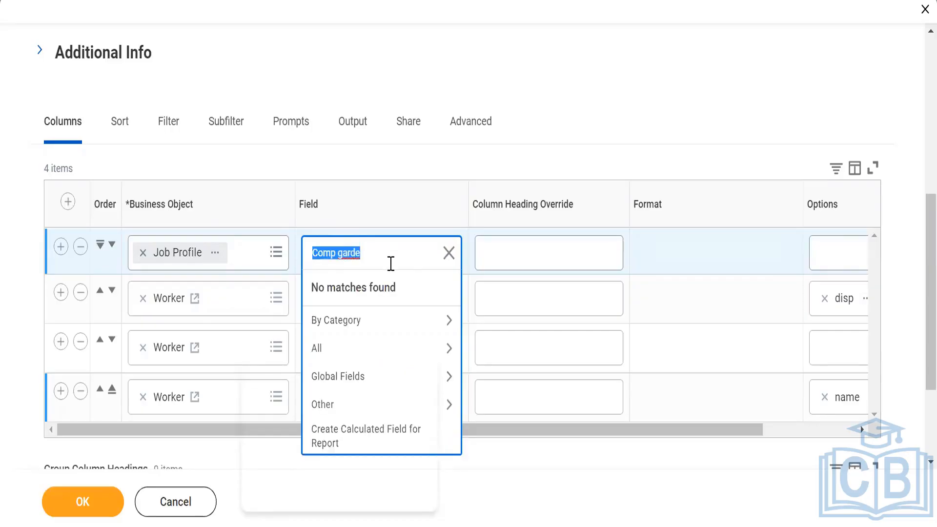
pyautogui.click(391, 262)
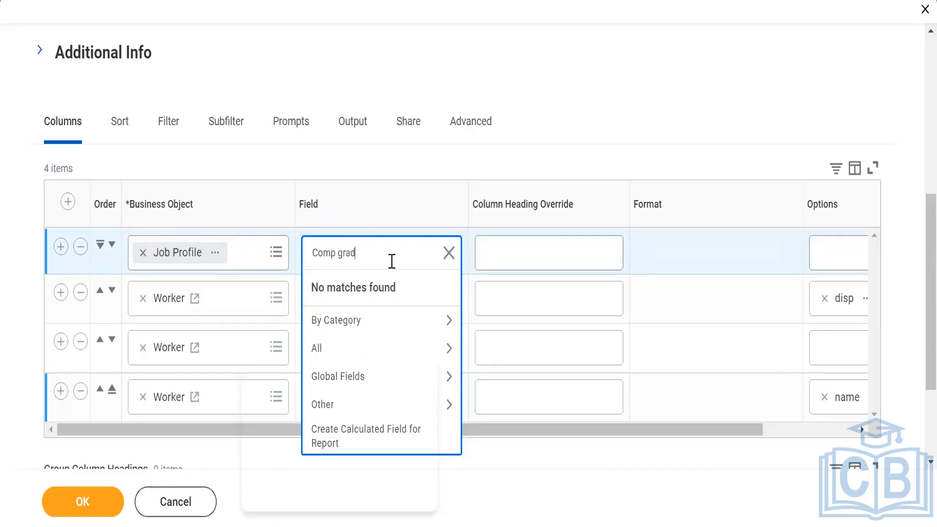
pyautogui.write('e')
pyautogui.press('Return')
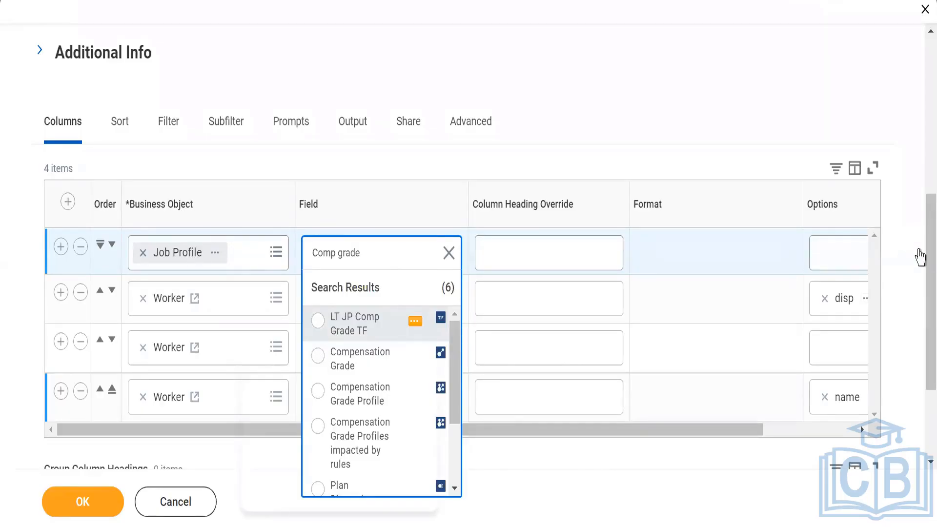
# Search the Job Profile row's fields for "comp gra" and choose Compensation Grade.
pyautogui.click(918, 359)
pyautogui.scroll(-3, 919, 408)
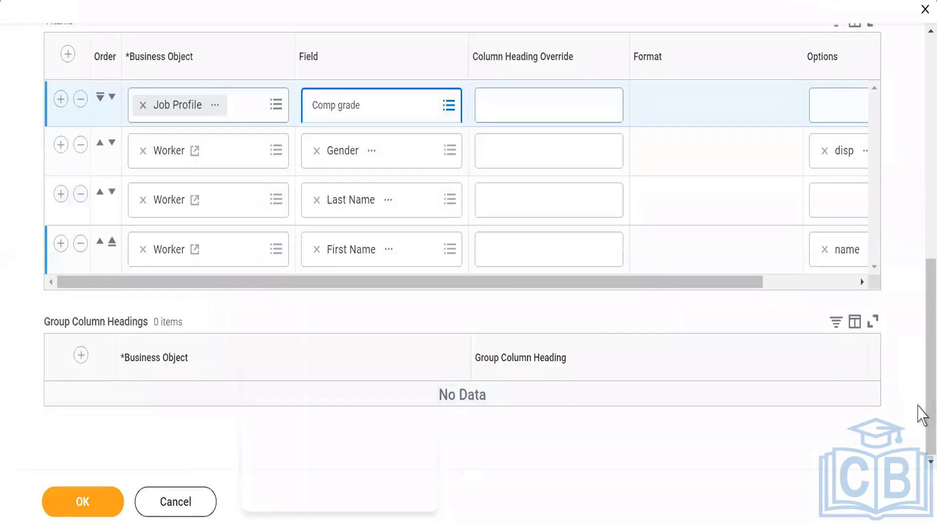
pyautogui.click(340, 114)
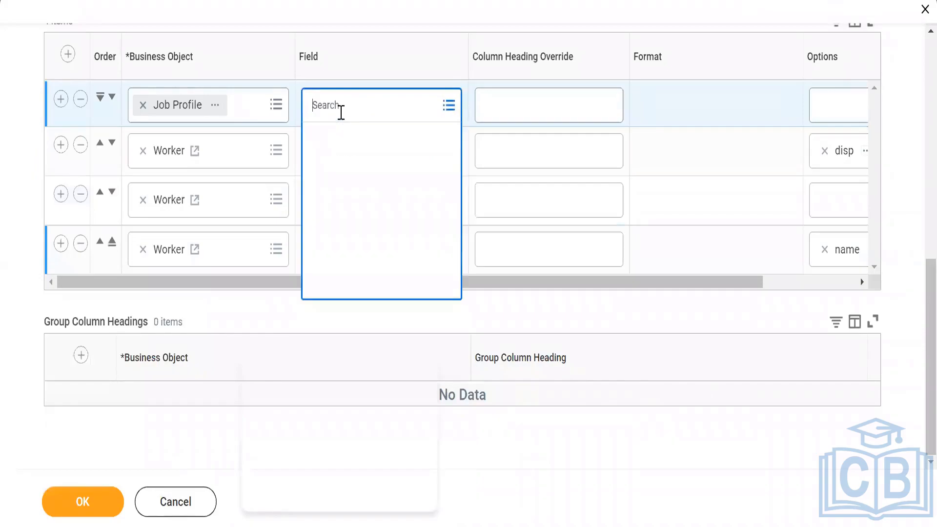
pyautogui.write('comp gra')
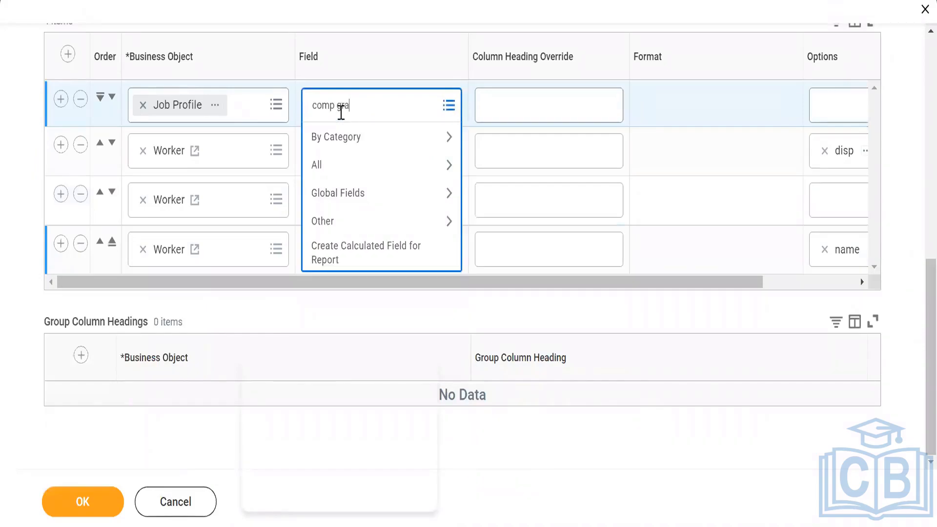
pyautogui.press('Return')
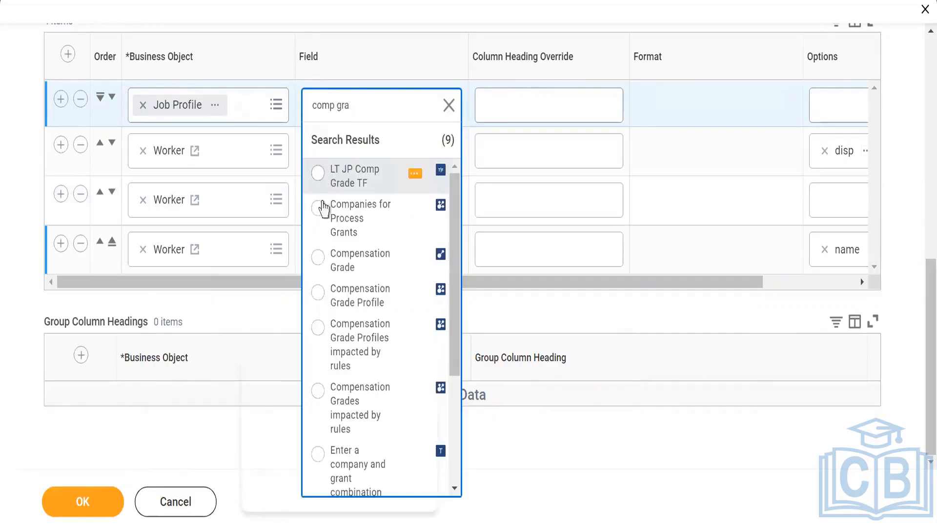
pyautogui.click(320, 262)
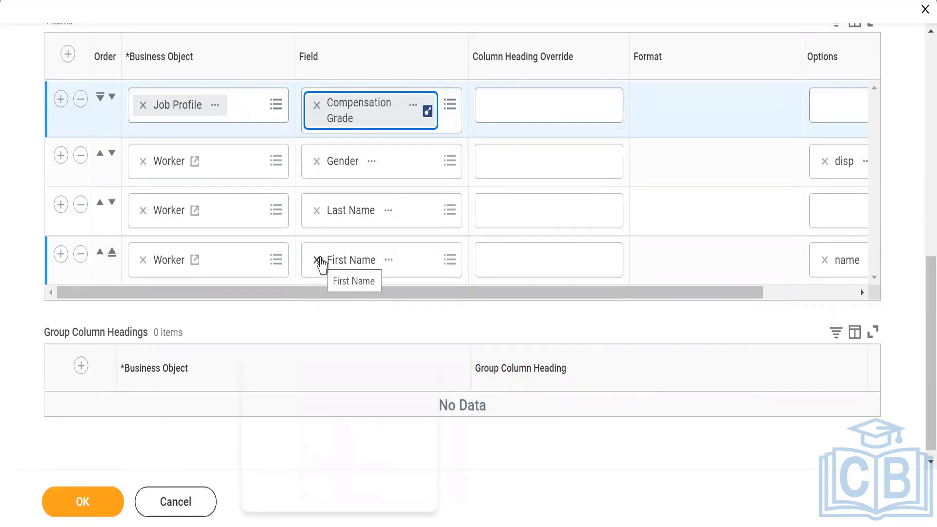
# Add a new column row and replace its Worker business object with Dependents.
pyautogui.click(68, 54)
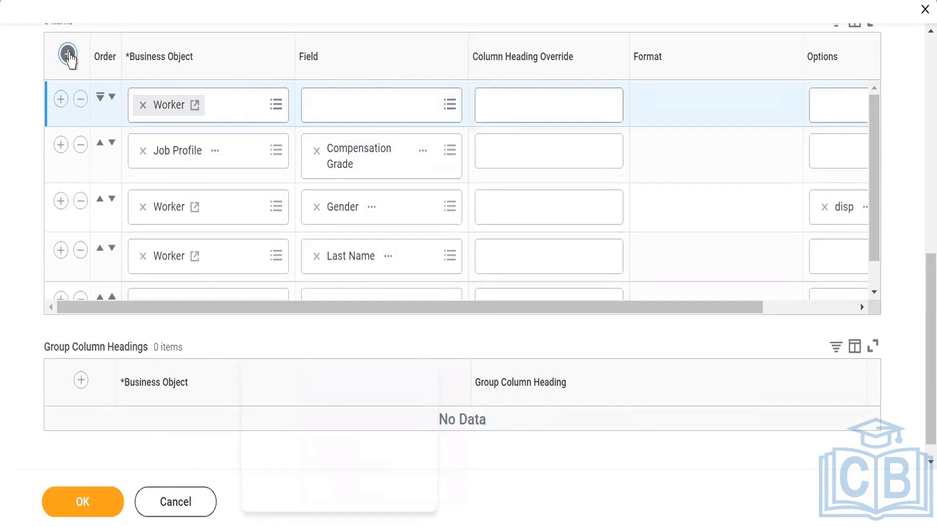
pyautogui.click(143, 105)
pyautogui.click(165, 105)
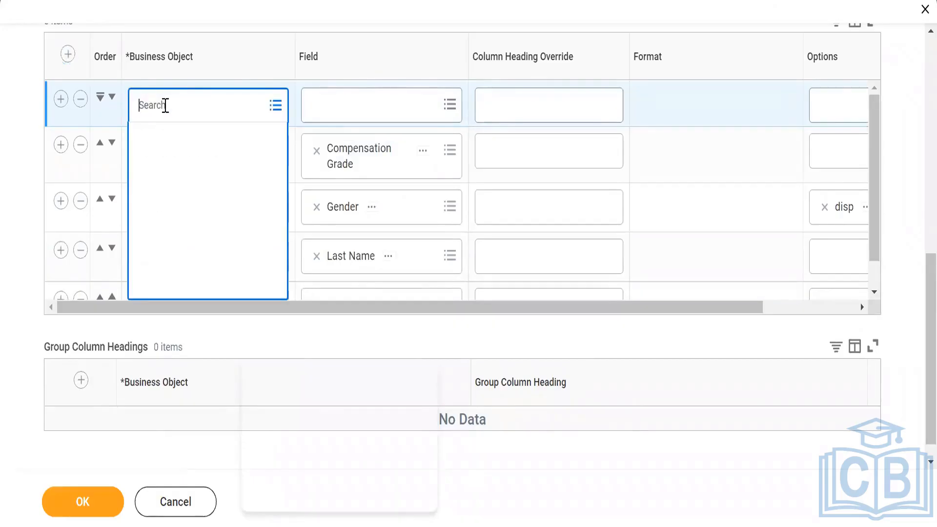
pyautogui.write('Dependen')
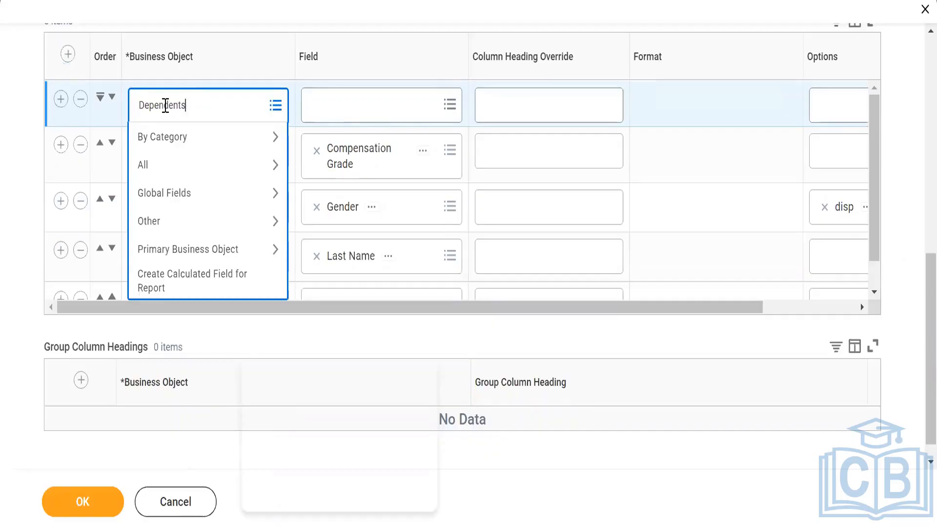
pyautogui.write('ts')
pyautogui.press('Return')
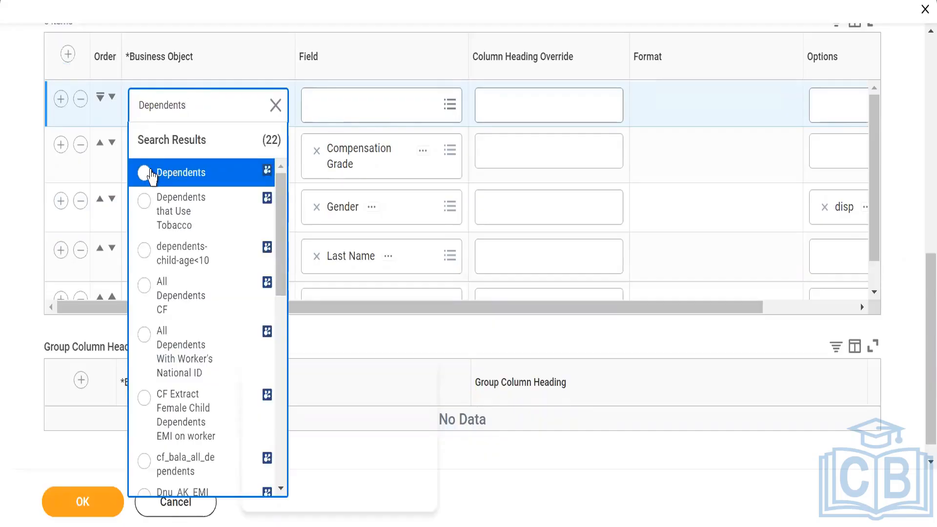
pyautogui.click(151, 172)
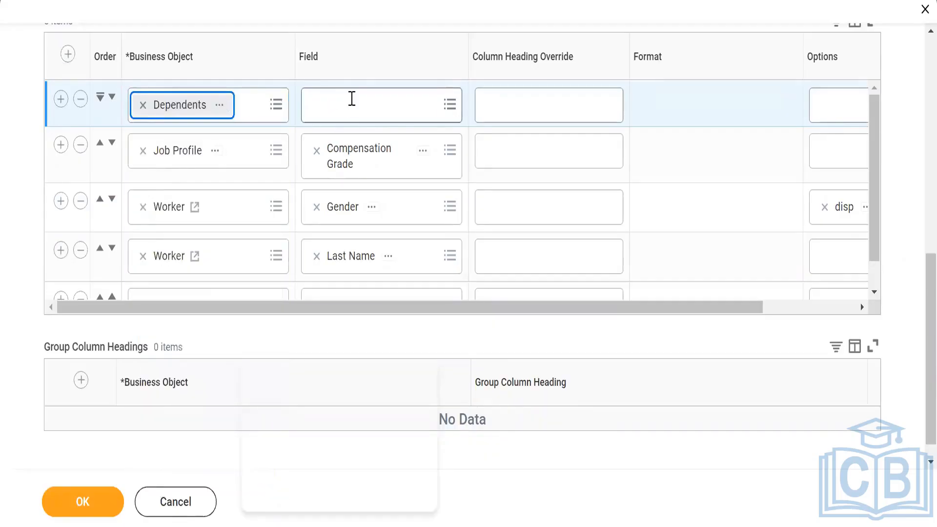
# Search the Dependents row's fields for "Gender" and choose Gender.
pyautogui.click(352, 99)
pyautogui.write('G')
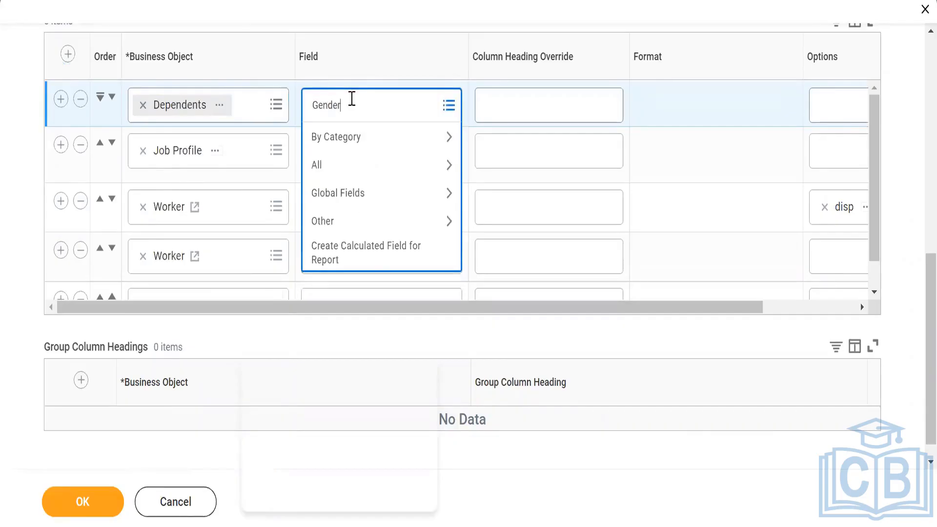
pyautogui.write('ender')
pyautogui.press('Return')
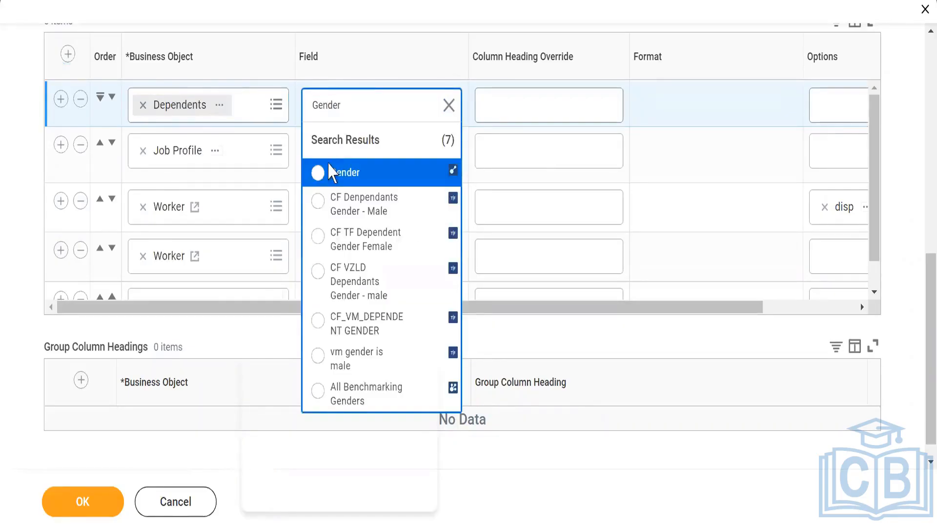
pyautogui.click(327, 173)
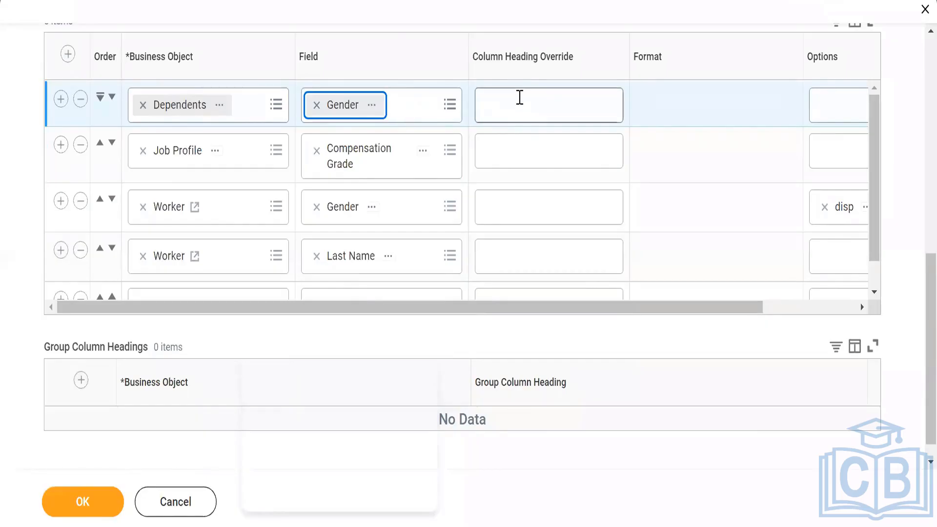
# Override the column heading of the Dependents row with "Gender of Dependents".
pyautogui.click(520, 97)
pyautogui.write('Ge')
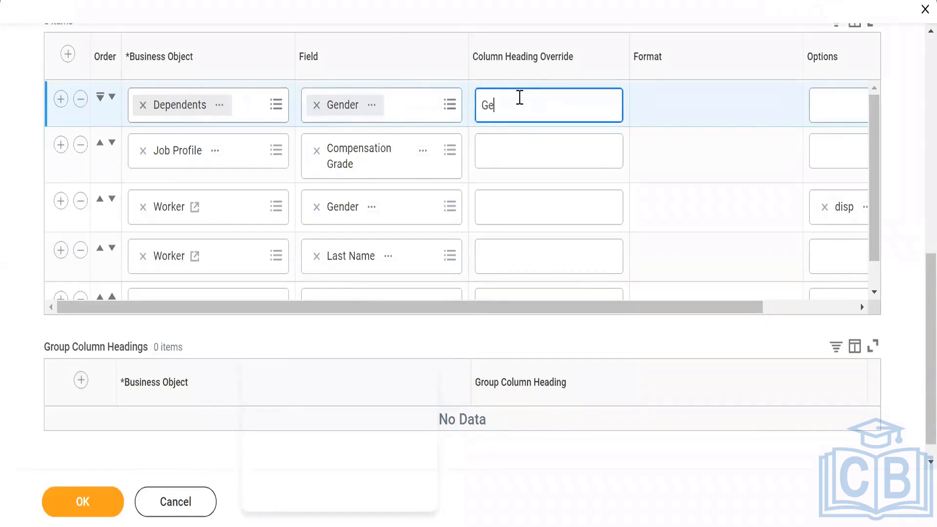
pyautogui.write('nder of Dependents')
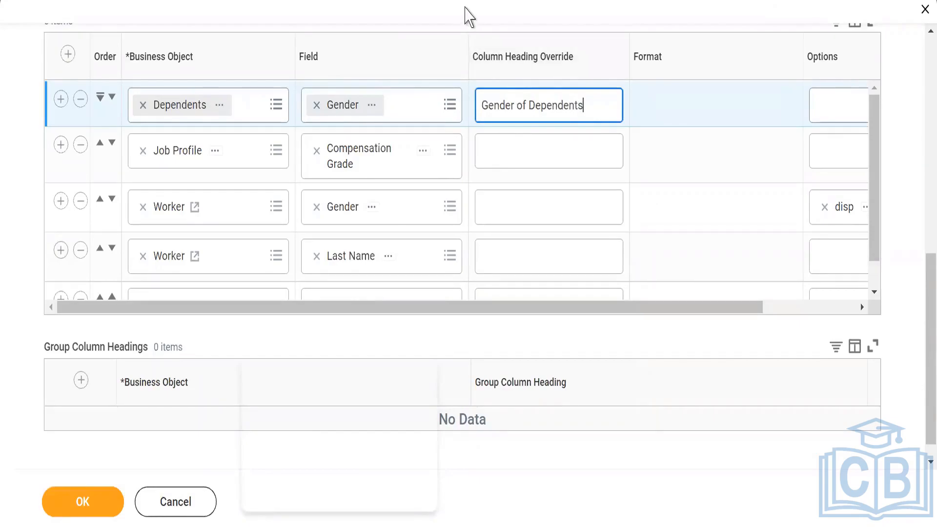
pyautogui.click(466, 9)
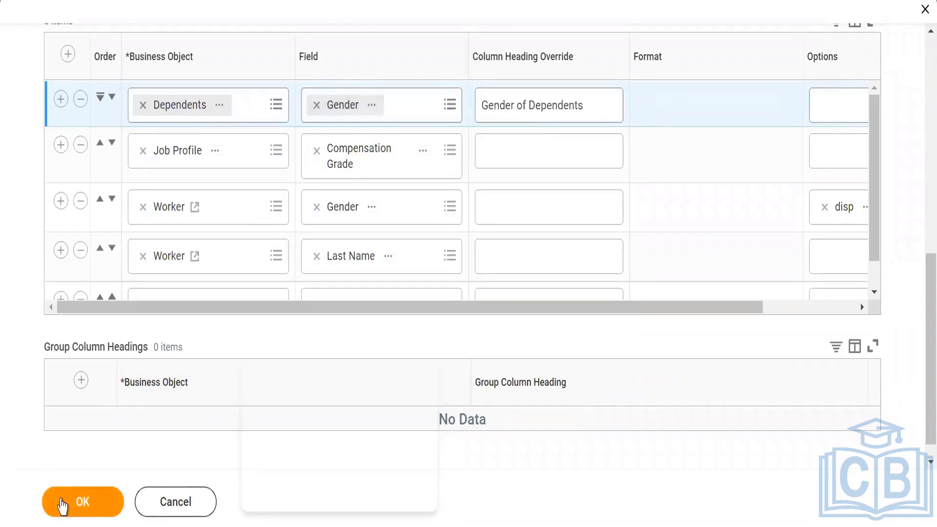
# Save the report definition, run the report, and review its dependent gender rows and item count.
pyautogui.click(66, 504)
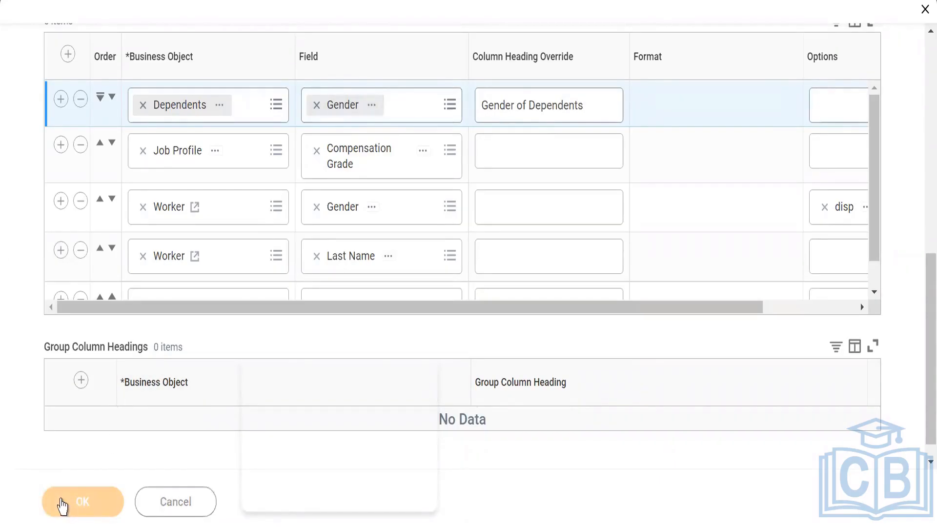
pyautogui.click(62, 505)
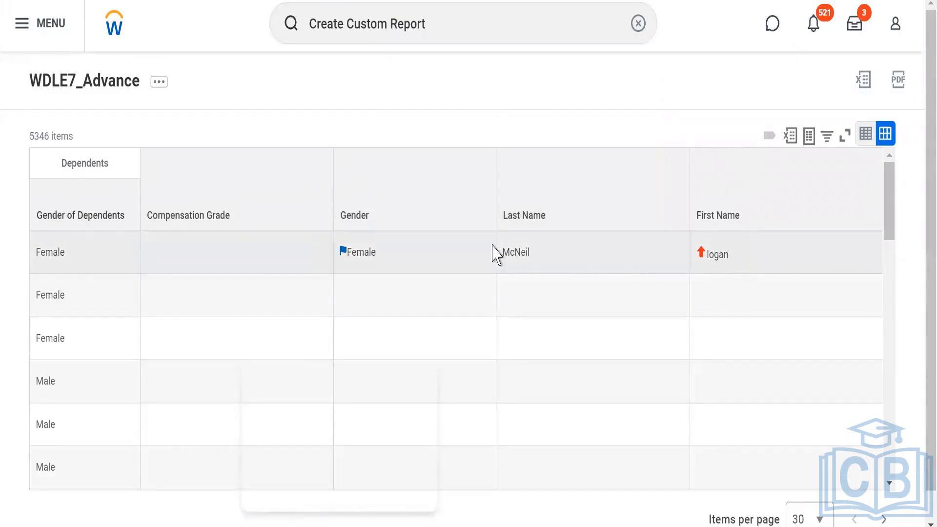
pyautogui.moveTo(85, 262)
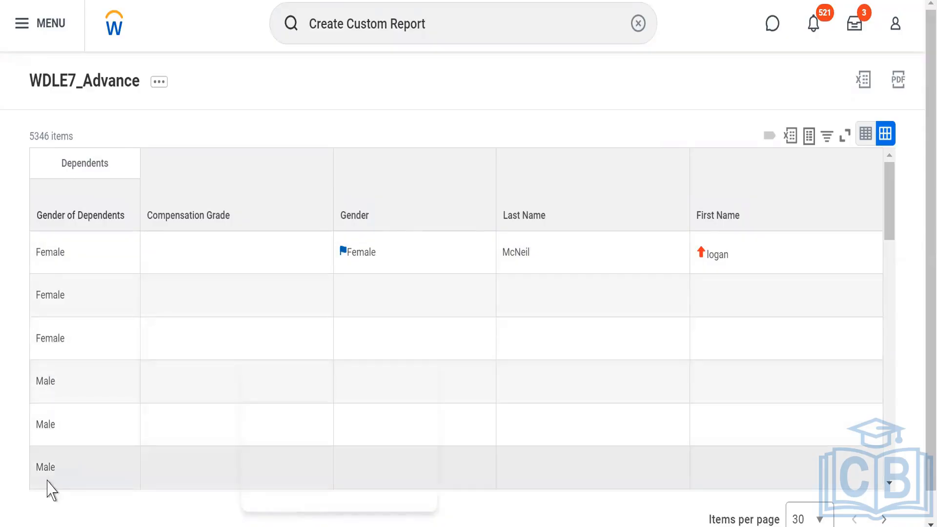
pyautogui.moveTo(892, 230); pyautogui.dragTo(893, 247)
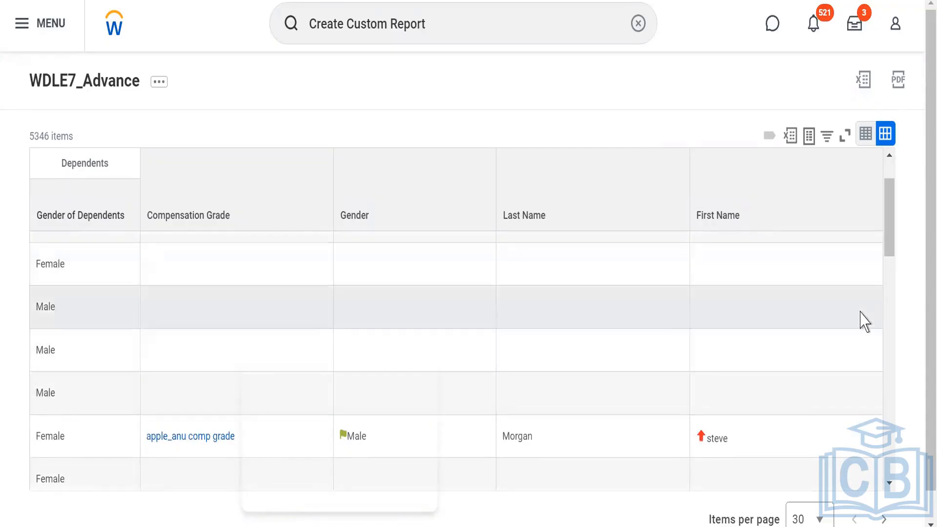
pyautogui.moveTo(891, 237); pyautogui.dragTo(896, 205)
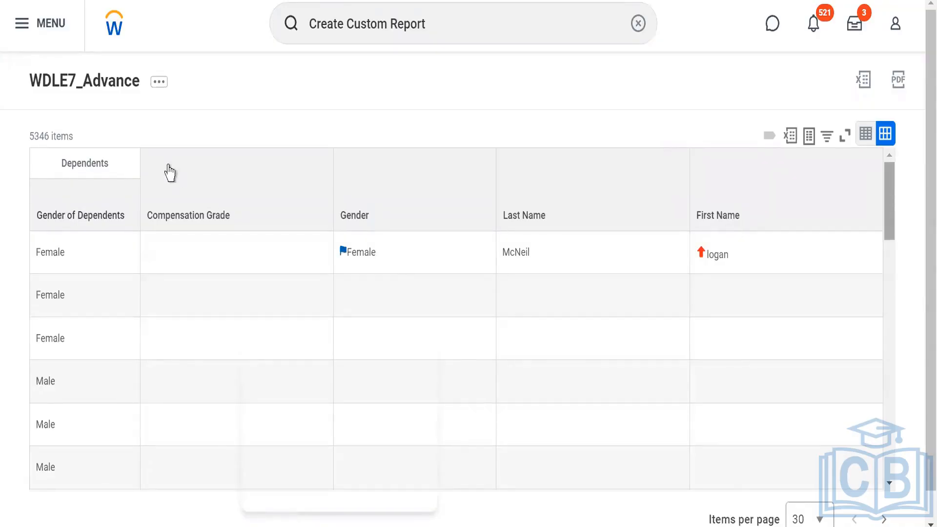
pyautogui.tripleClick(47, 138)
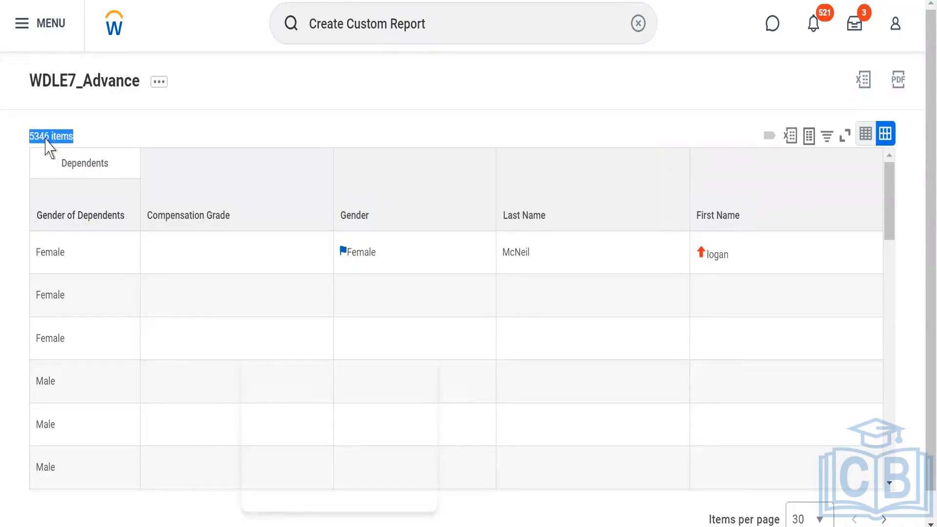
# Reopen the custom report WDLE7_Advance for editing from its output.
pyautogui.click(157, 85)
pyautogui.click(157, 87)
pyautogui.moveTo(258, 149)
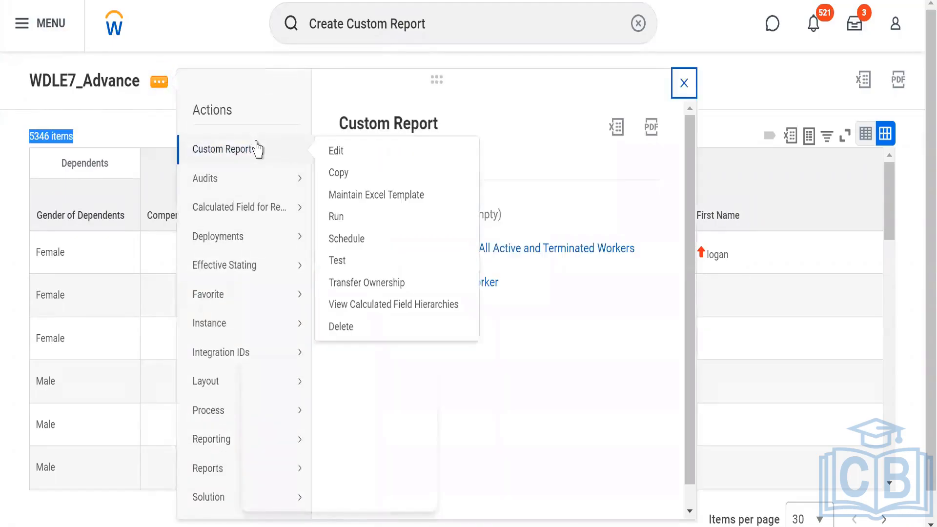
pyautogui.click(336, 152)
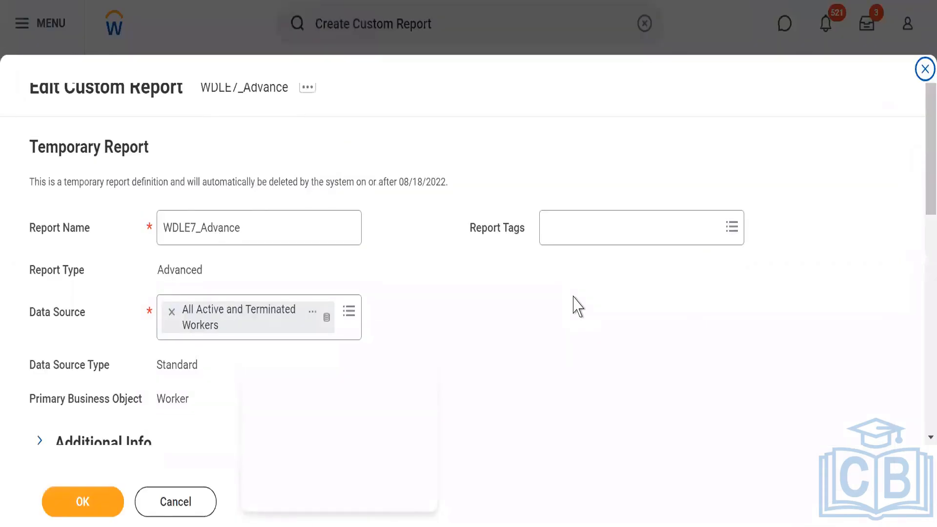
# Reorder the columns so the Worker First Name row comes first and the Last Name row directly follows it.
pyautogui.scroll(-5, 920, 161)
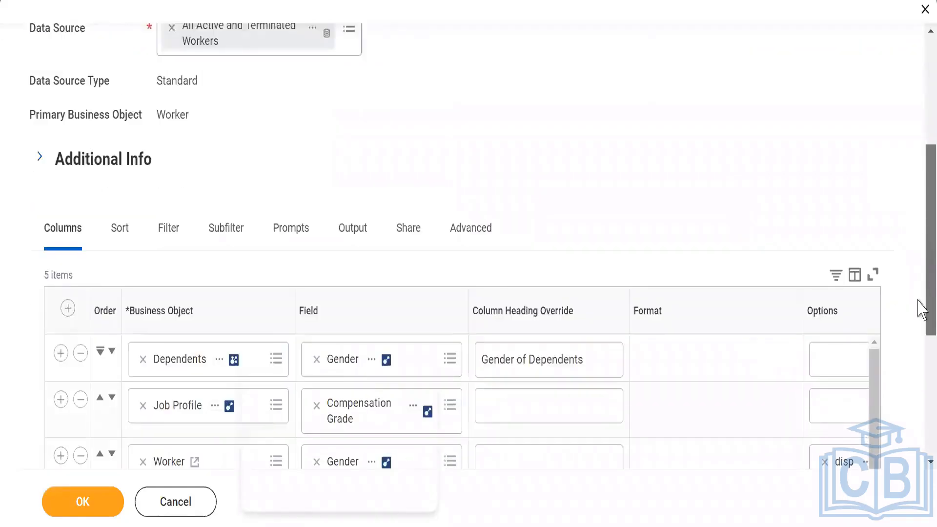
pyautogui.scroll(-5, 921, 310)
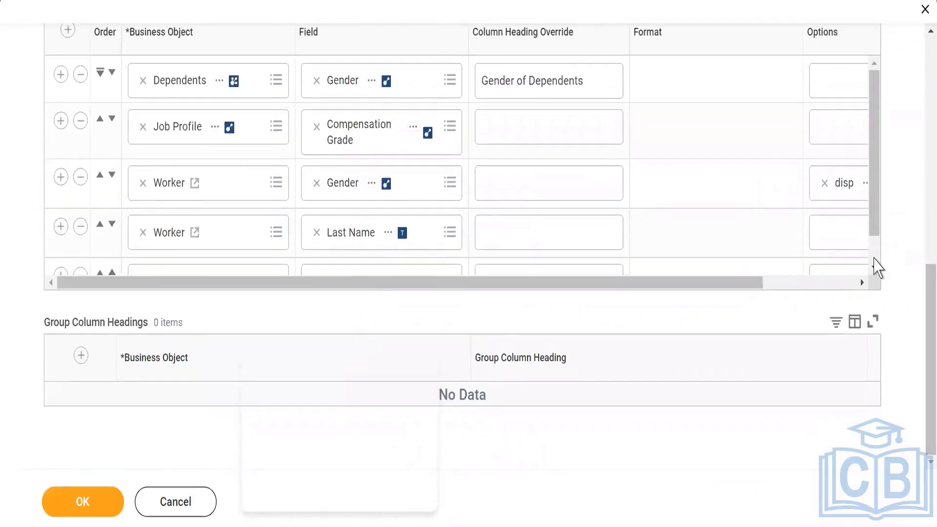
pyautogui.scroll(-1, 877, 267)
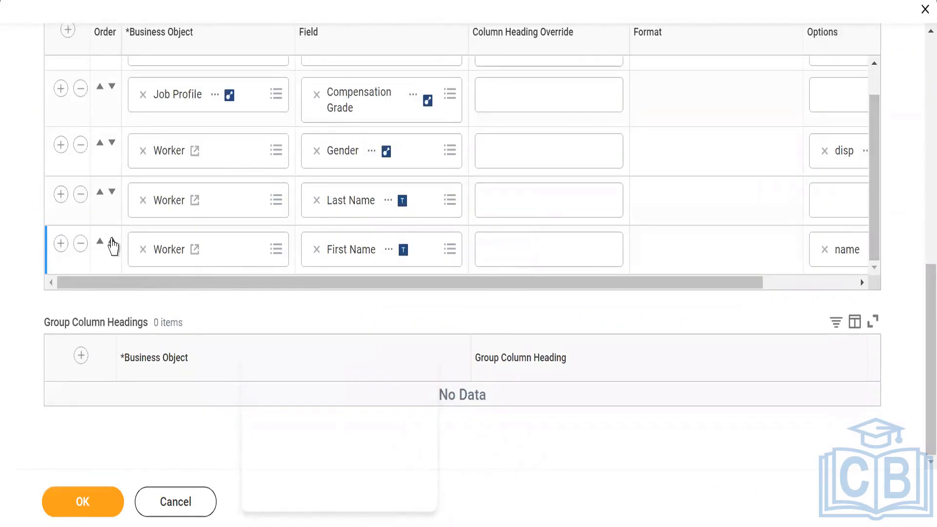
pyautogui.click(113, 244)
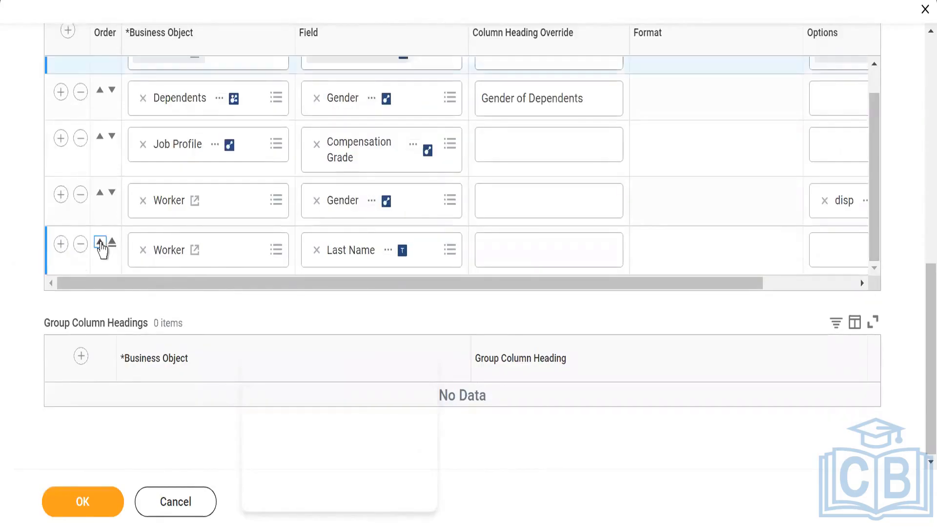
pyautogui.click(100, 242)
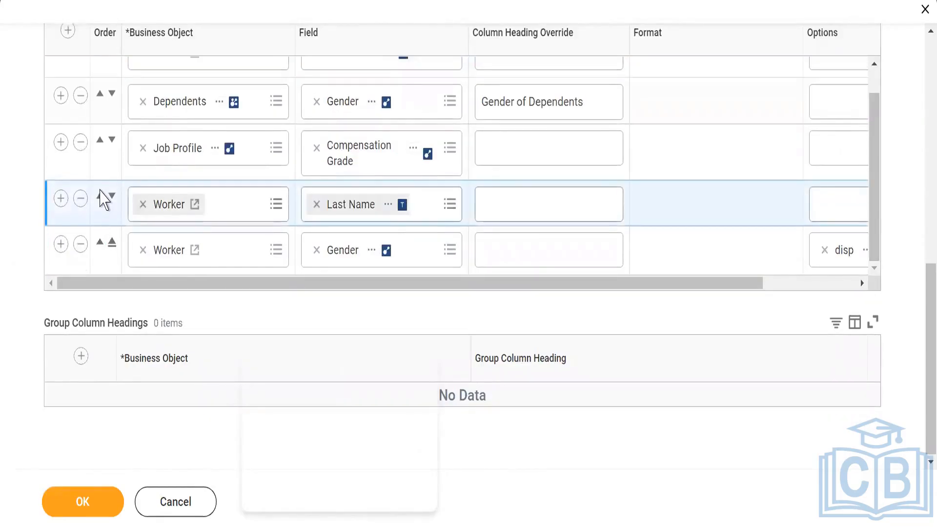
pyautogui.click(100, 196)
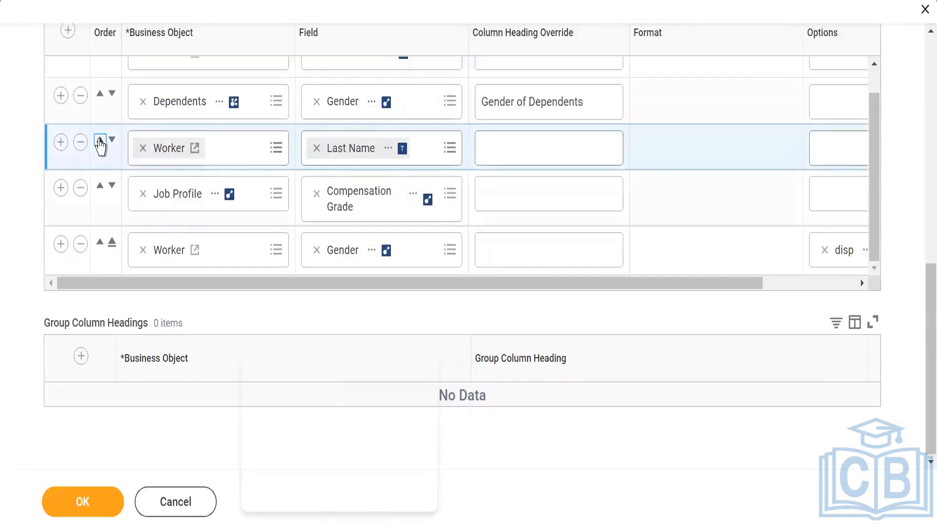
pyautogui.click(100, 143)
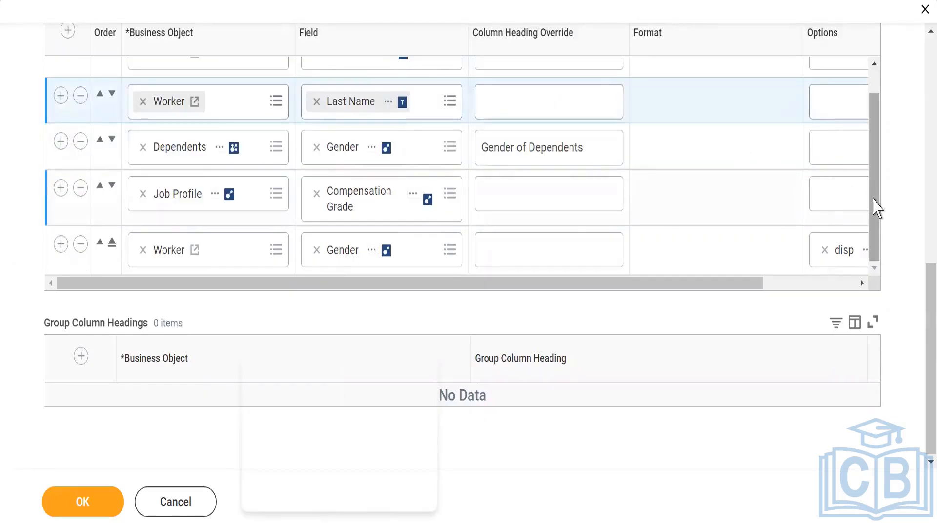
pyautogui.scroll(1, 869, 148)
pyautogui.scroll(-1, 876, 215)
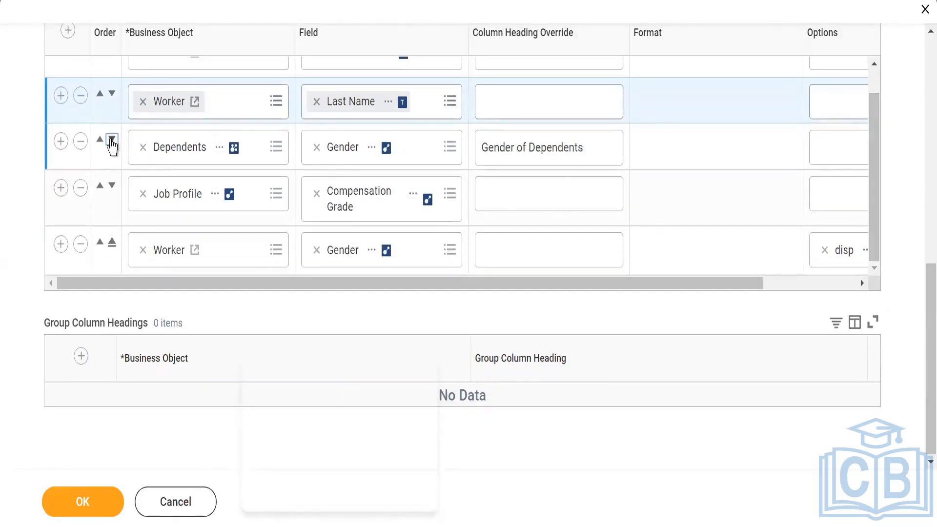
# Move the Dependents Gender row to the end of the columns and the Worker Gender row above Job Profile.
pyautogui.click(112, 141)
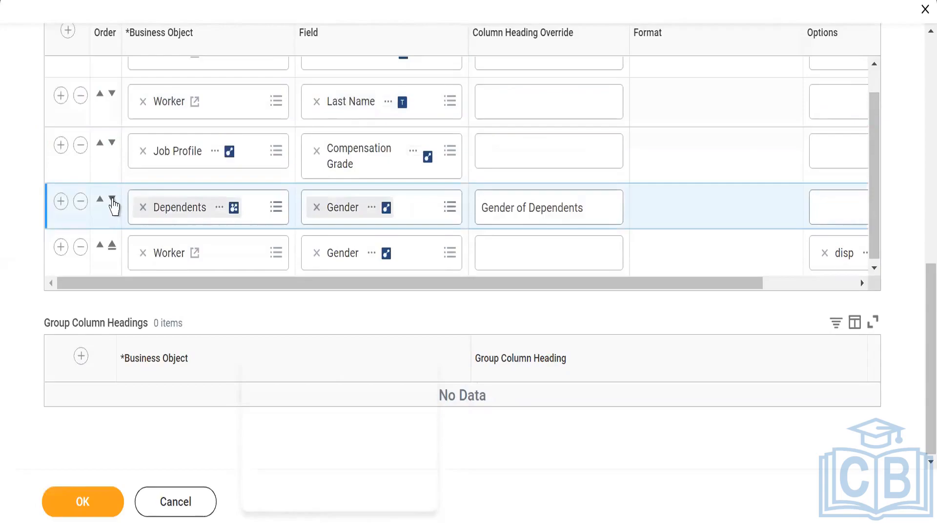
pyautogui.click(112, 199)
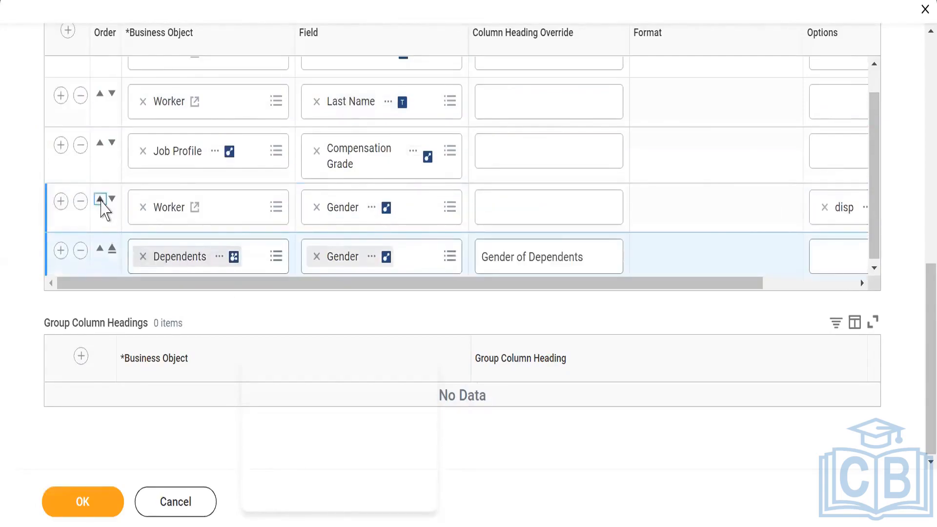
pyautogui.click(100, 200)
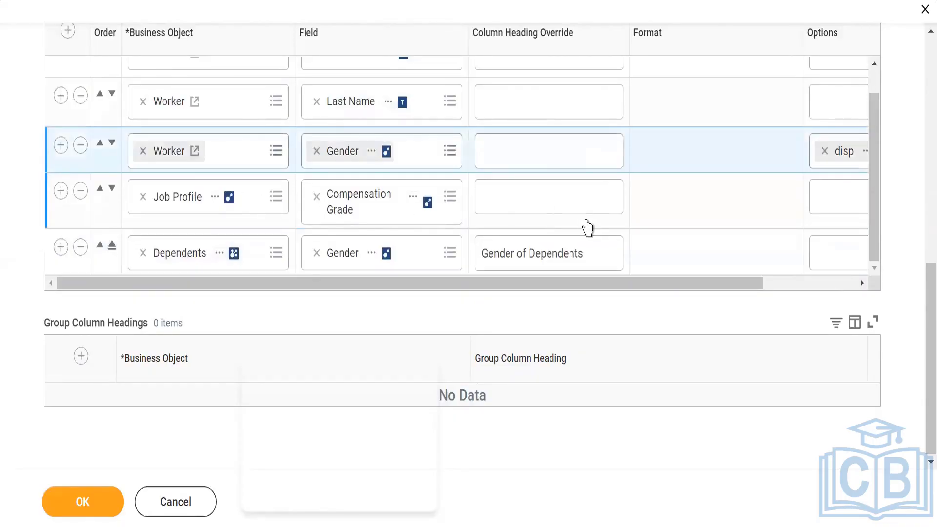
# Add an instance filter condition to the report with Gender as its field.
pyautogui.scroll(3, 923, 233)
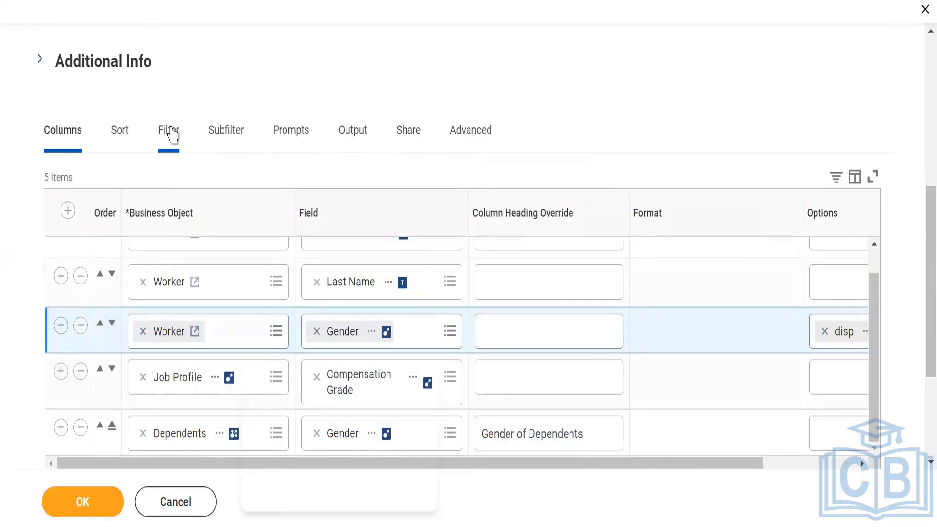
pyautogui.click(171, 137)
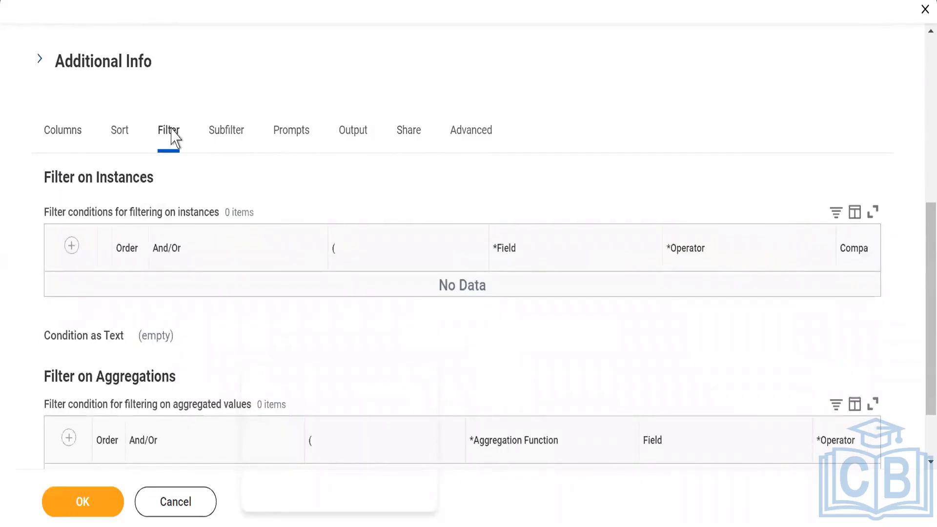
pyautogui.click(71, 247)
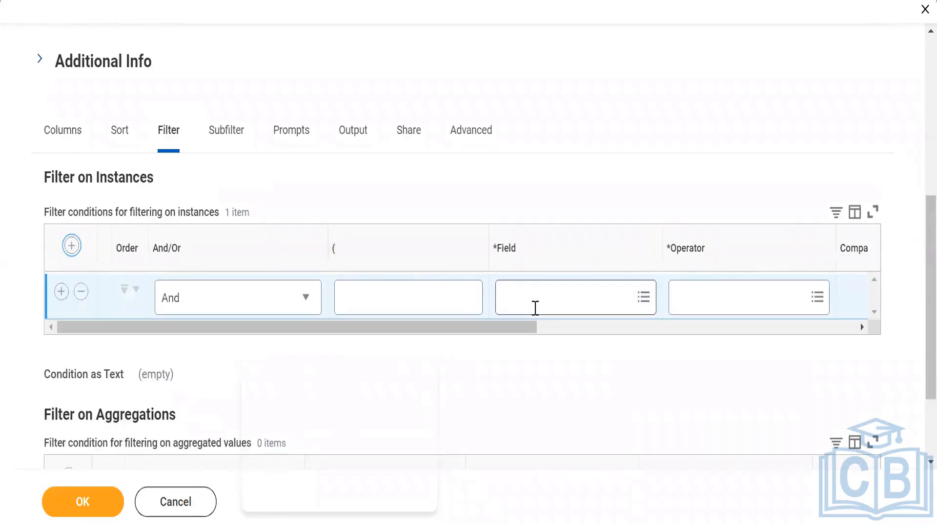
pyautogui.click(535, 308)
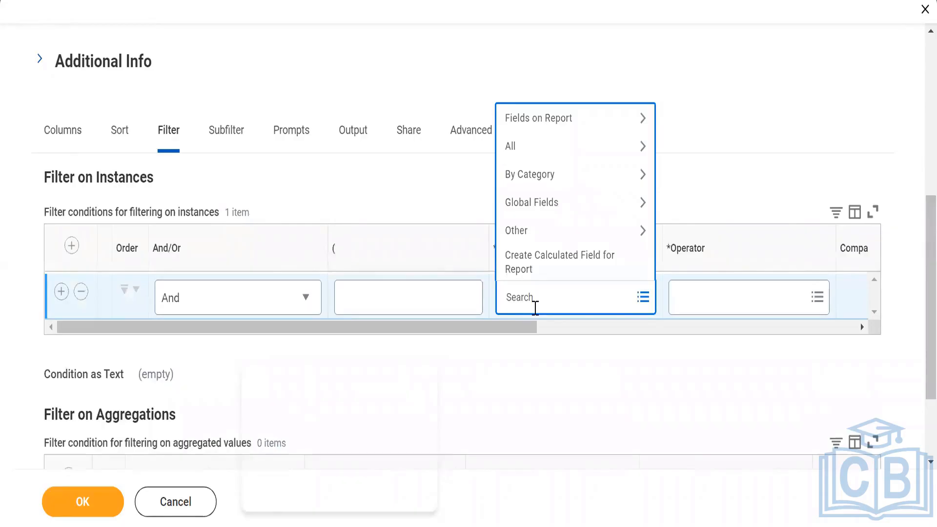
pyautogui.write('Gender')
pyautogui.press('Return')
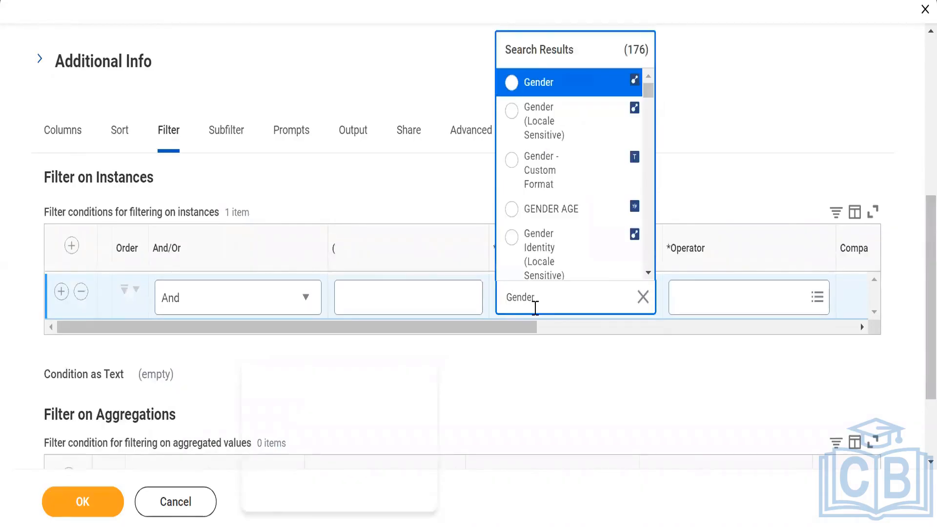
pyautogui.click(515, 86)
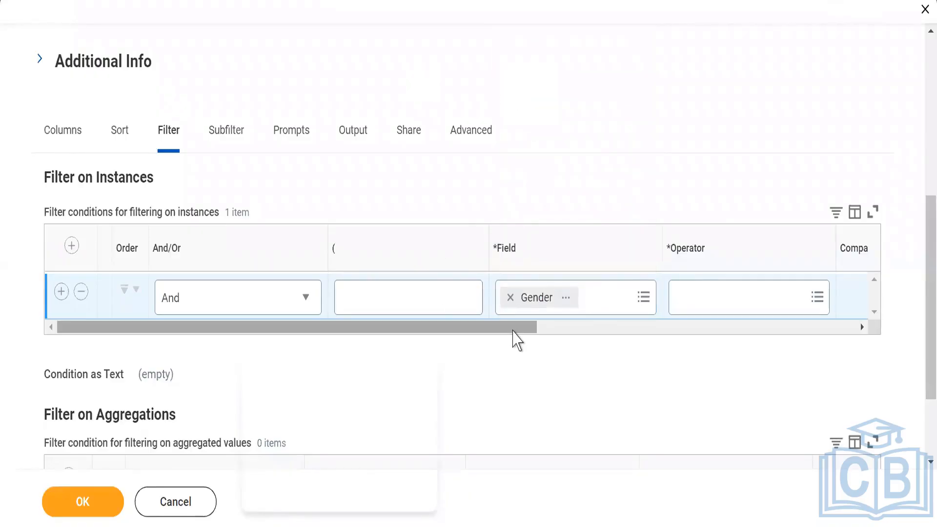
# Set the operator of the Gender instance filter condition to "is not empty".
pyautogui.moveTo(513, 331); pyautogui.dragTo(607, 345)
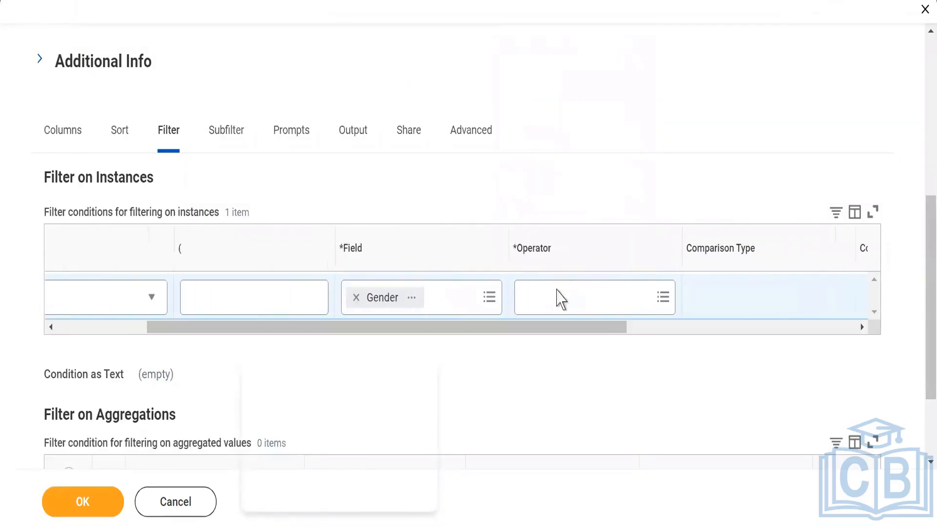
pyautogui.click(551, 301)
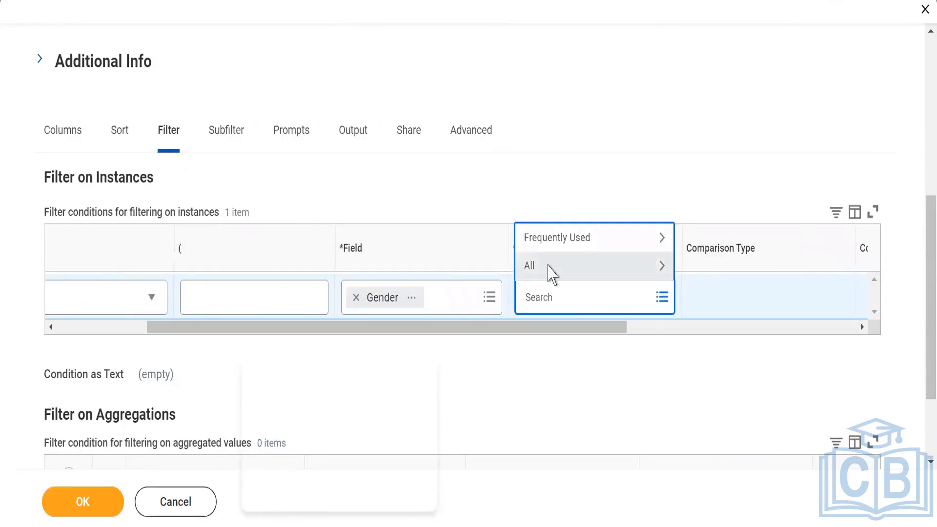
pyautogui.click(548, 267)
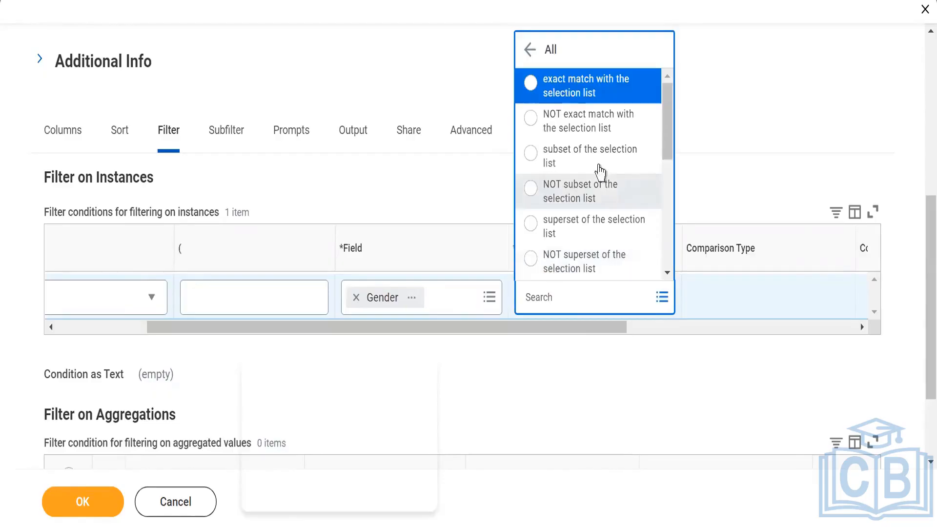
pyautogui.moveTo(673, 127); pyautogui.dragTo(669, 261)
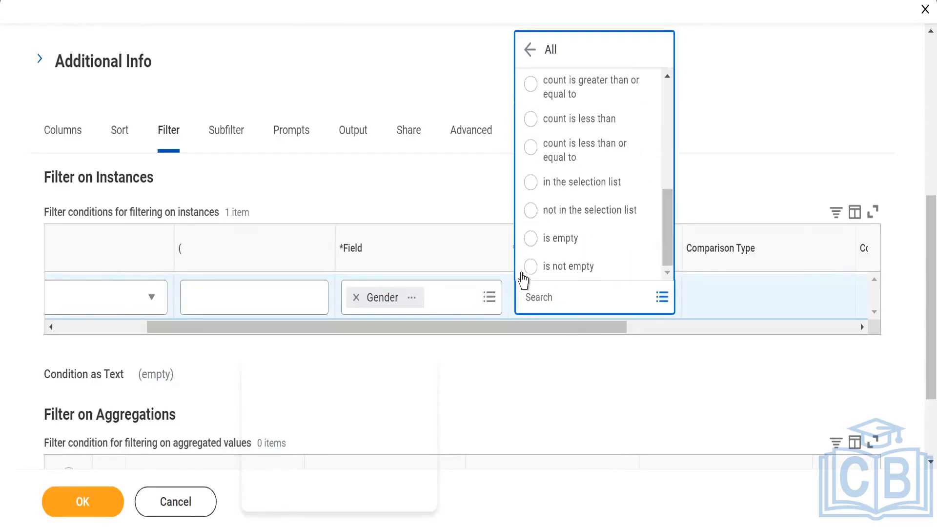
pyautogui.click(530, 266)
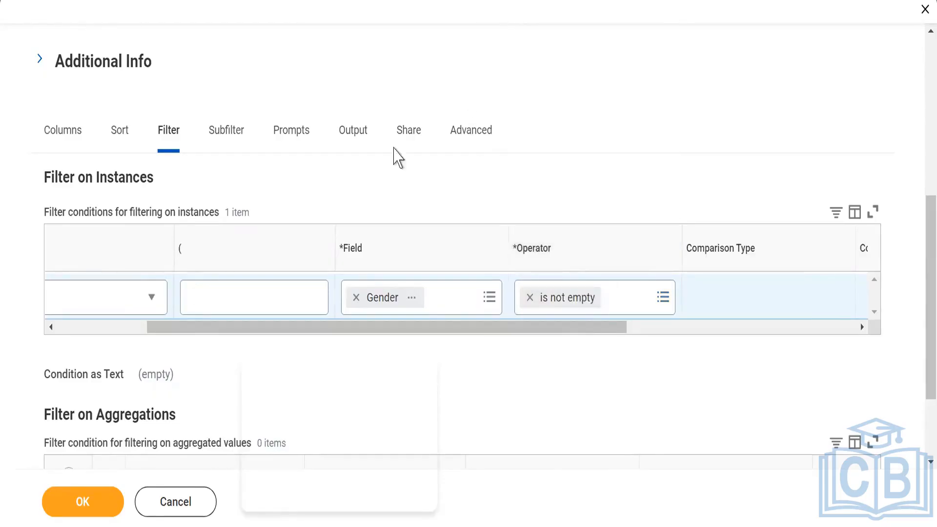
pyautogui.click(116, 328)
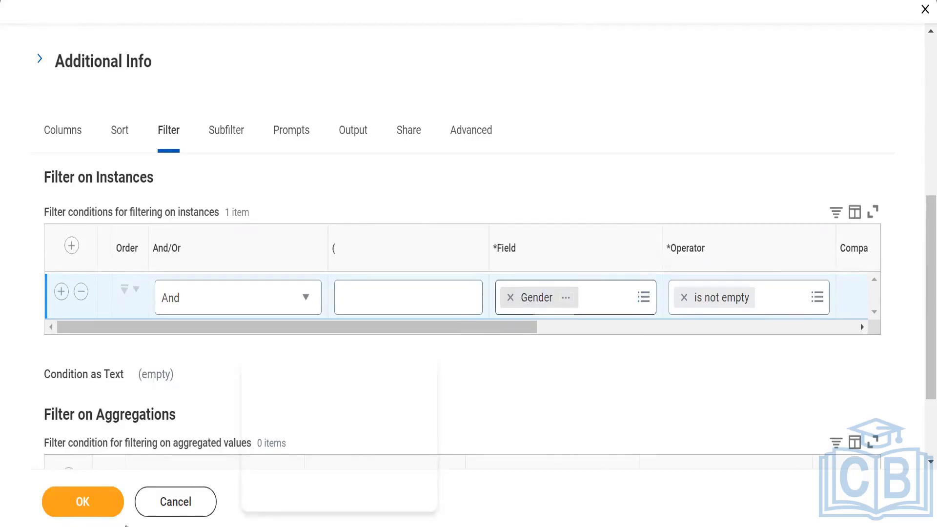
# Save the edited report WDLE7_Advance and run it to check the filtered output's item count.
pyautogui.click(81, 510)
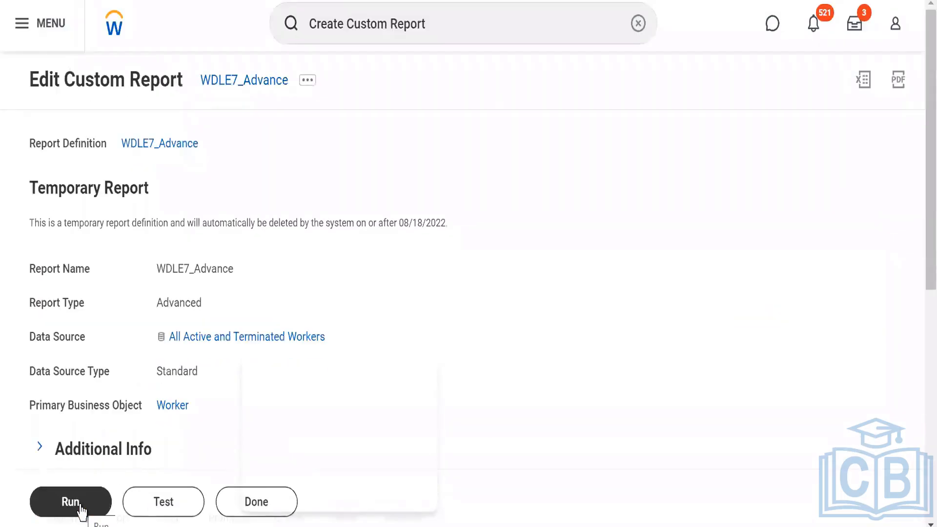
pyautogui.click(79, 506)
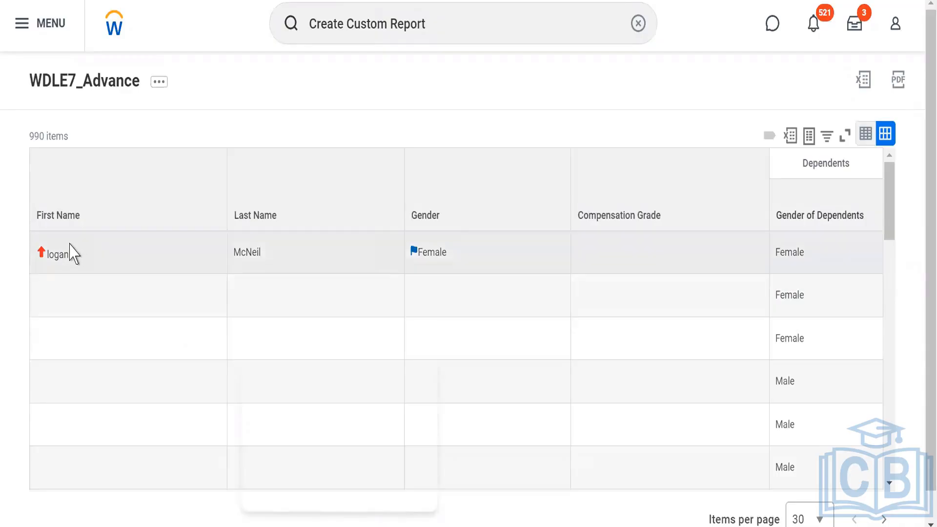
pyautogui.tripleClick(37, 136)
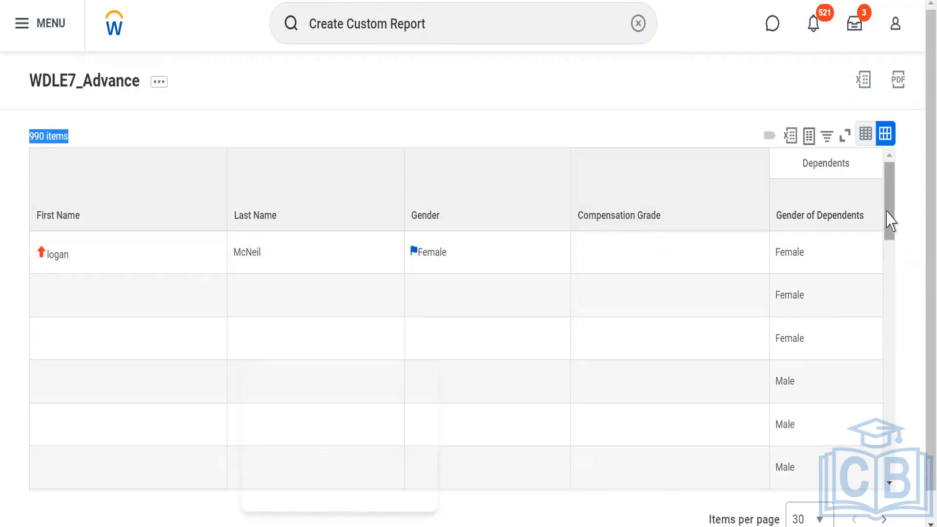
pyautogui.moveTo(891, 221); pyautogui.dragTo(859, 197)
pyautogui.click(163, 141)
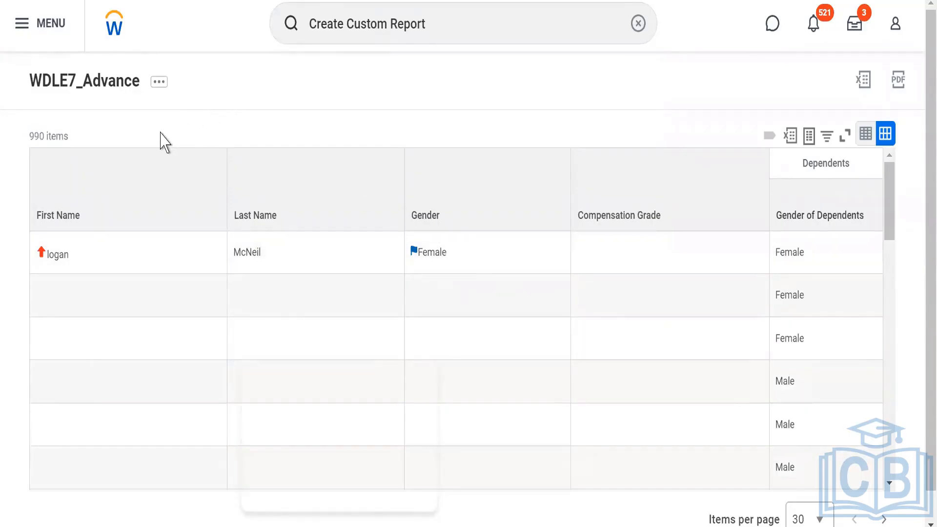
# Reopen the custom report WDLE7_Advance for editing from its output and review its column rows.
pyautogui.click(158, 82)
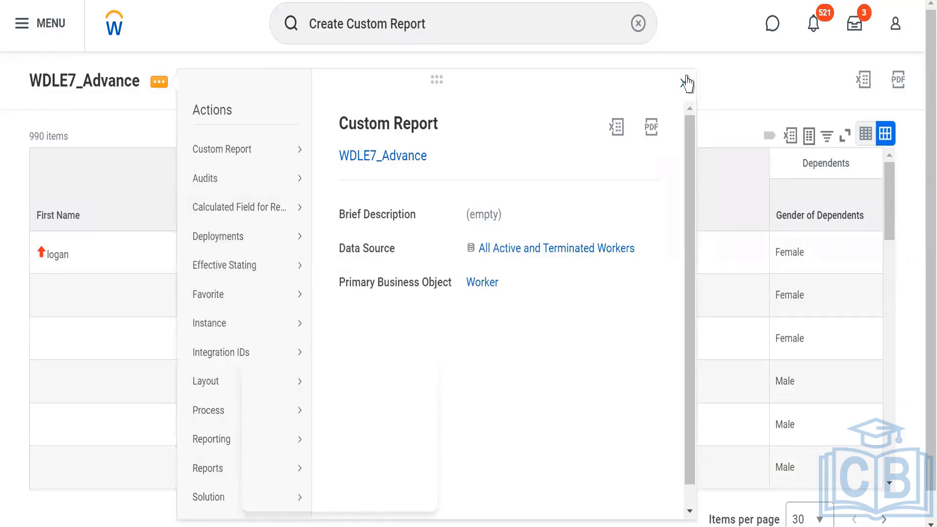
pyautogui.click(685, 82)
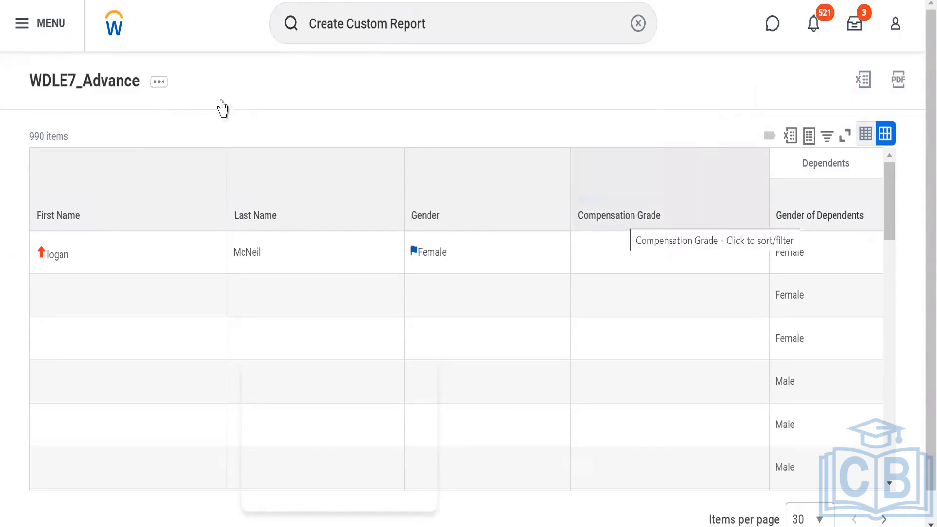
pyautogui.click(160, 86)
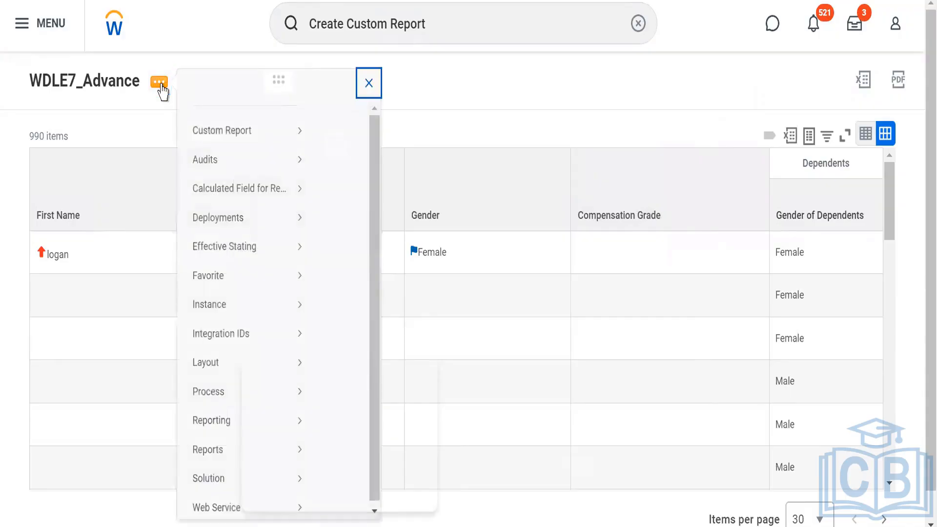
pyautogui.moveTo(248, 157)
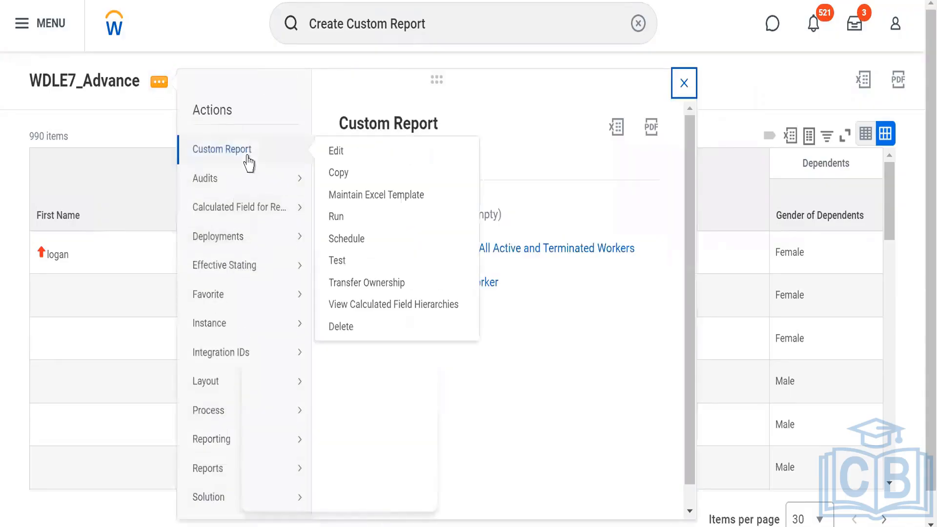
pyautogui.click(334, 151)
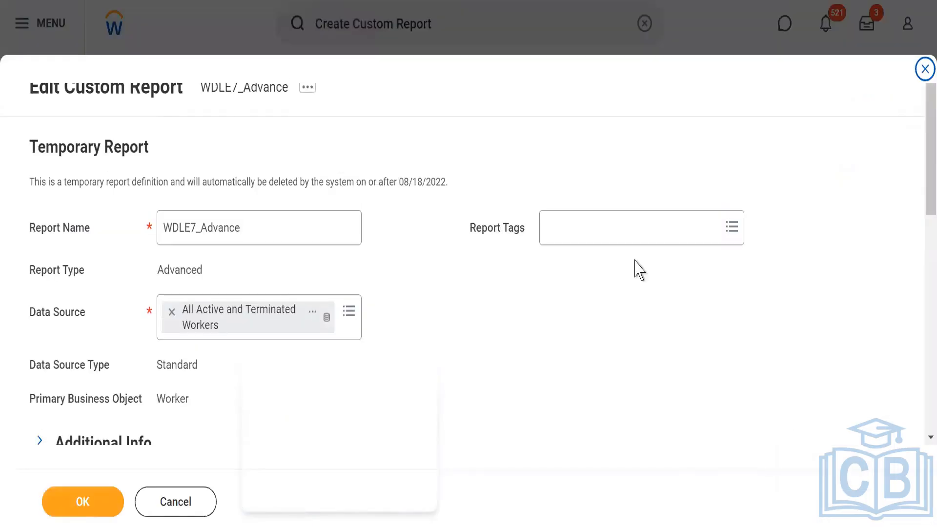
pyautogui.scroll(-8, 920, 266)
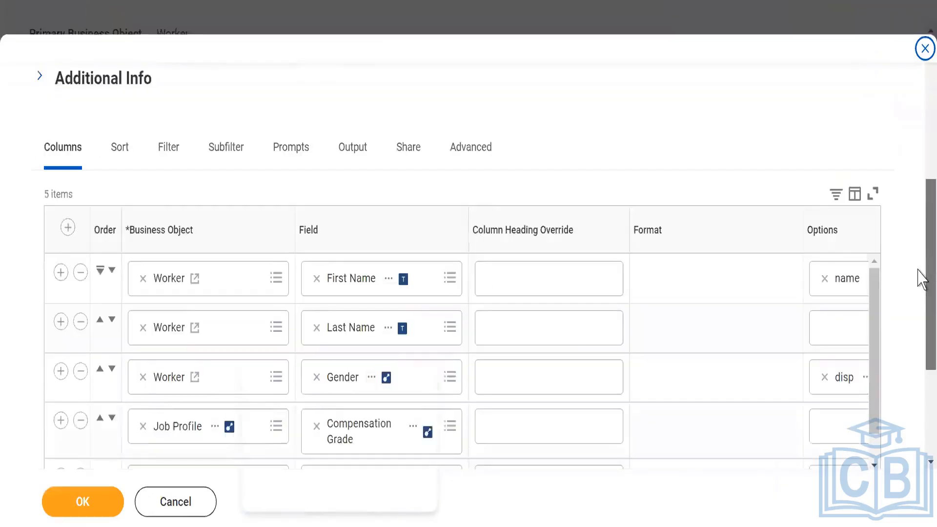
pyautogui.scroll(-1, 908, 322)
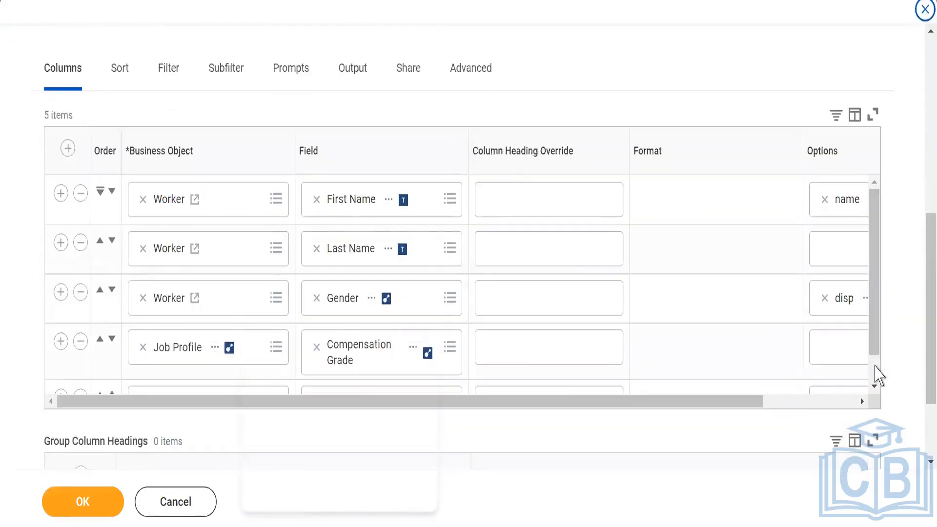
pyautogui.scroll(-1, 878, 376)
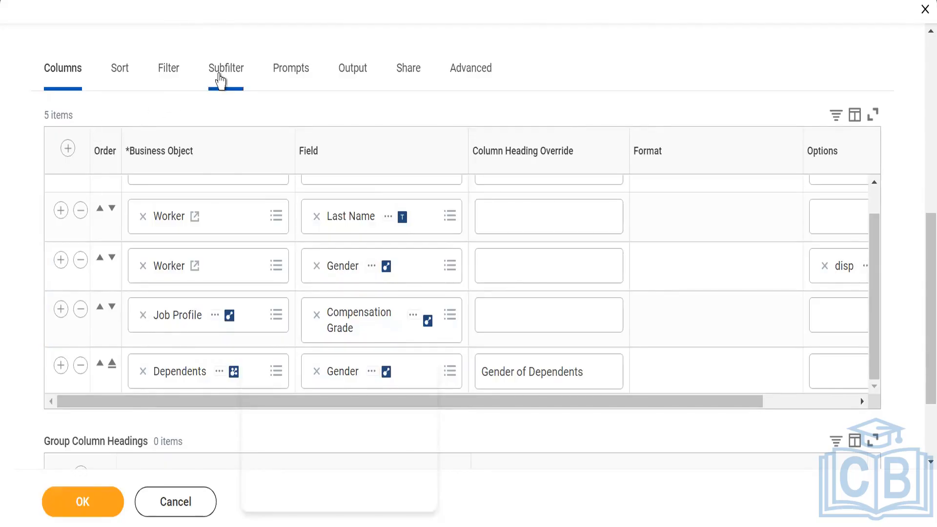
# Add a sub level filter to the report with Job Profile as its business object.
pyautogui.click(221, 78)
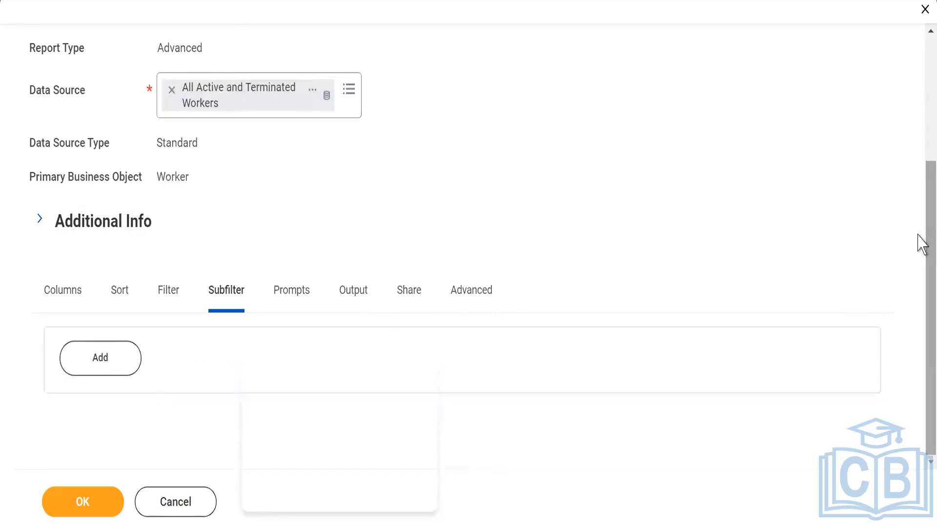
pyautogui.click(103, 365)
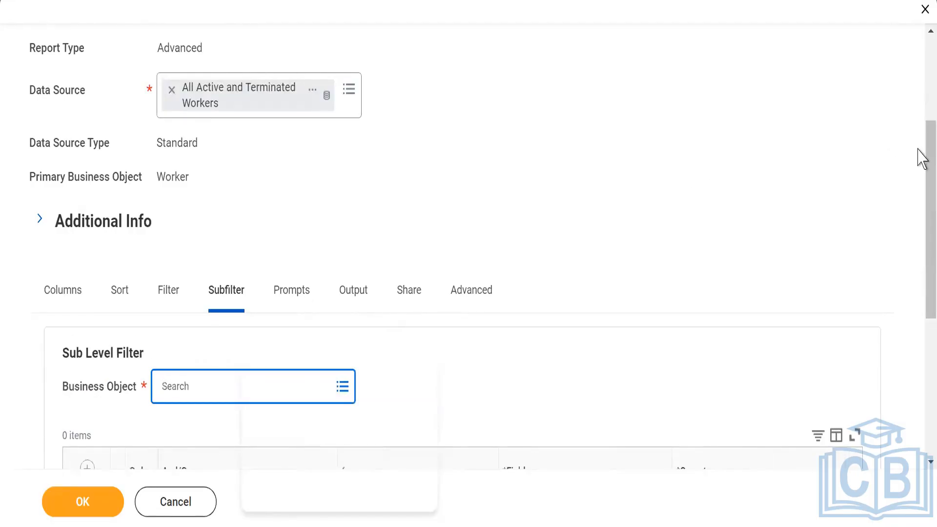
pyautogui.moveTo(919, 156); pyautogui.dragTo(917, 251)
pyautogui.scroll(-1, 918, 259)
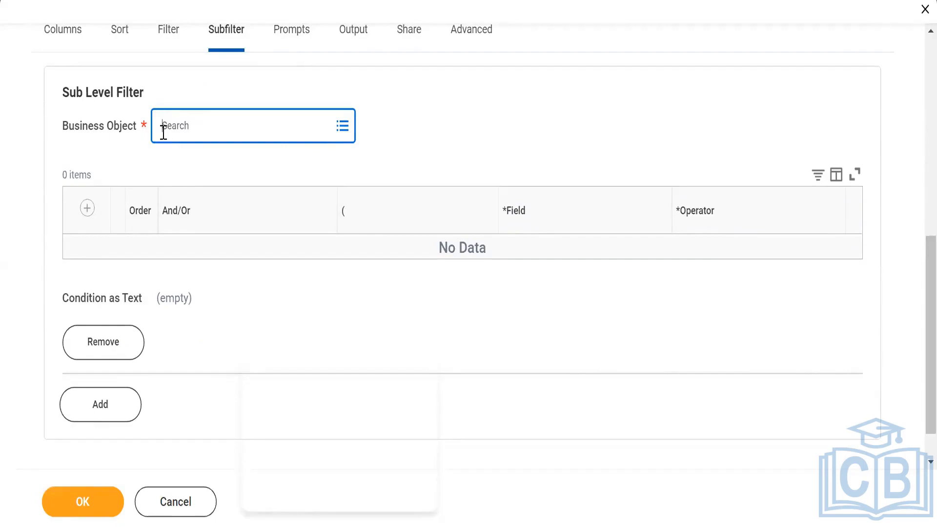
pyautogui.click(182, 125)
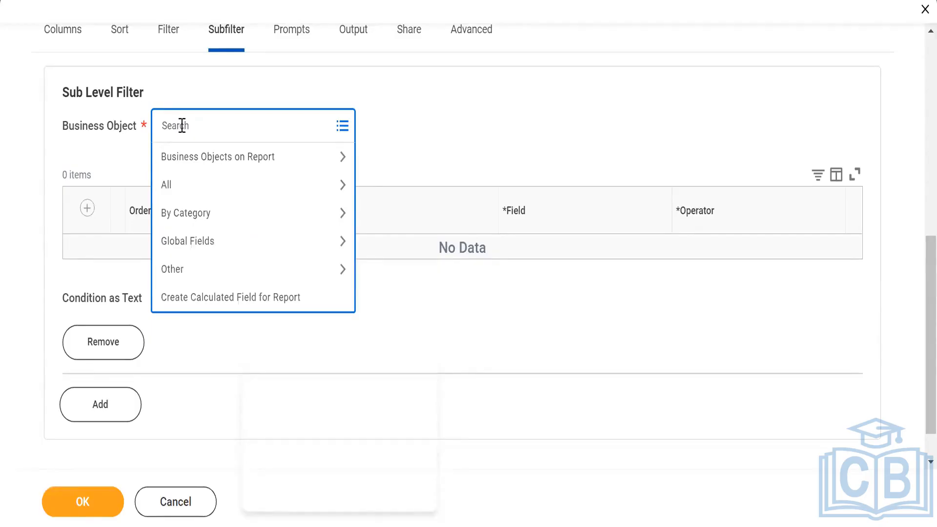
pyautogui.write('Job Proil')
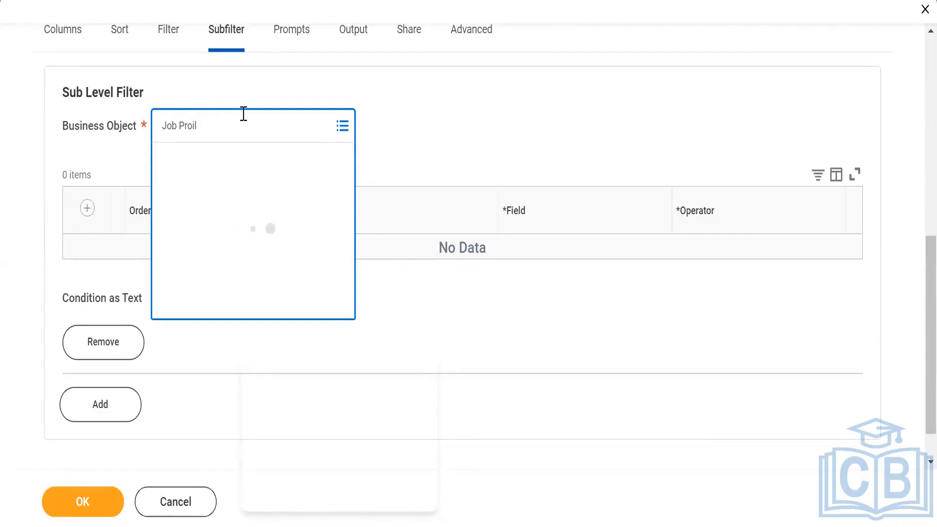
pyautogui.click(217, 126)
pyautogui.press('BackSpace')
pyautogui.press('BackSpace')
pyautogui.click(168, 196)
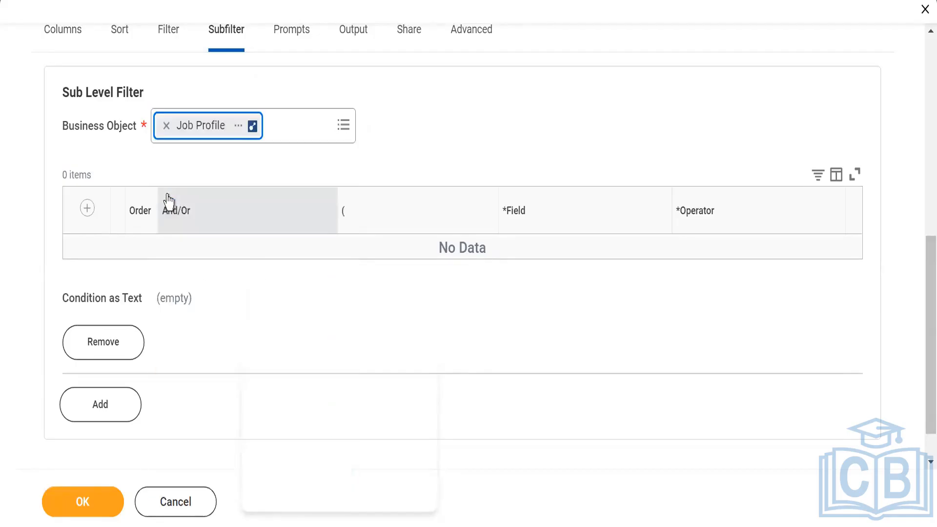
# Add a condition row to the Job Profile subfilter with Compensation Grade as its field.
pyautogui.click(87, 211)
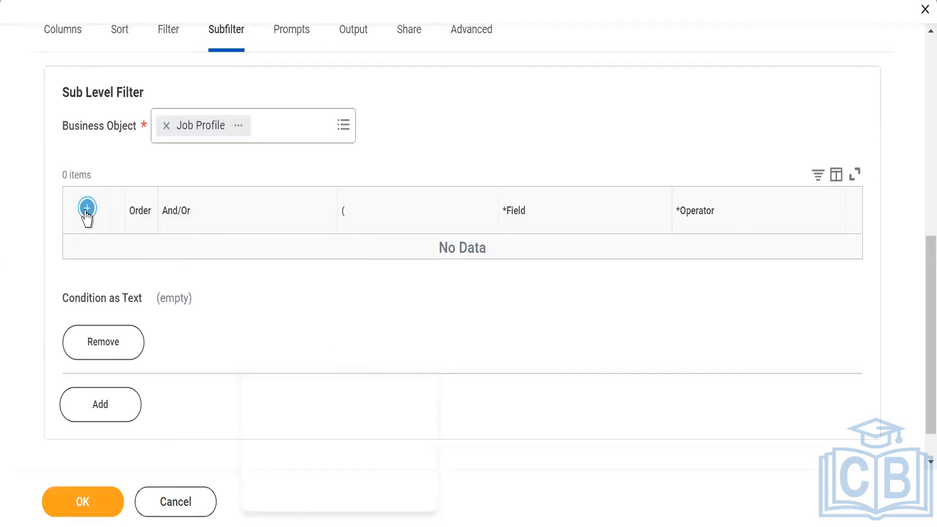
pyautogui.click(86, 210)
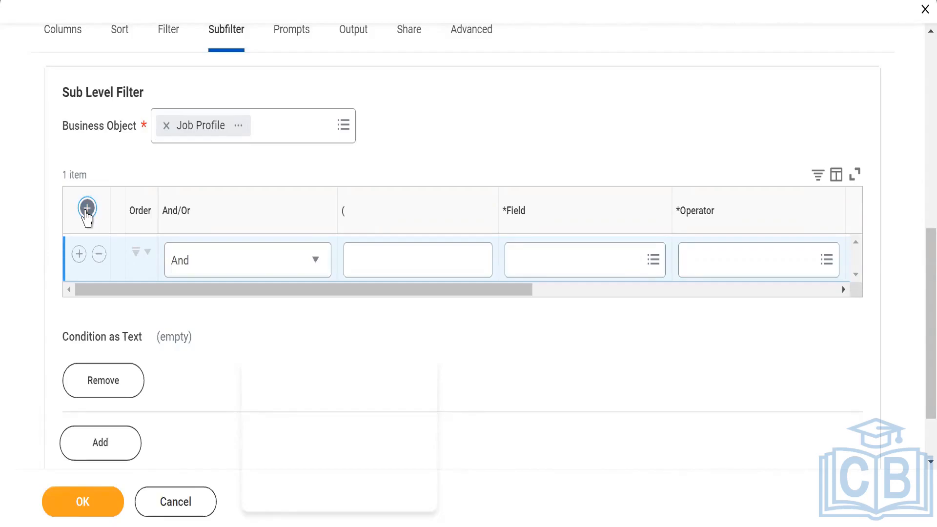
pyautogui.click(526, 266)
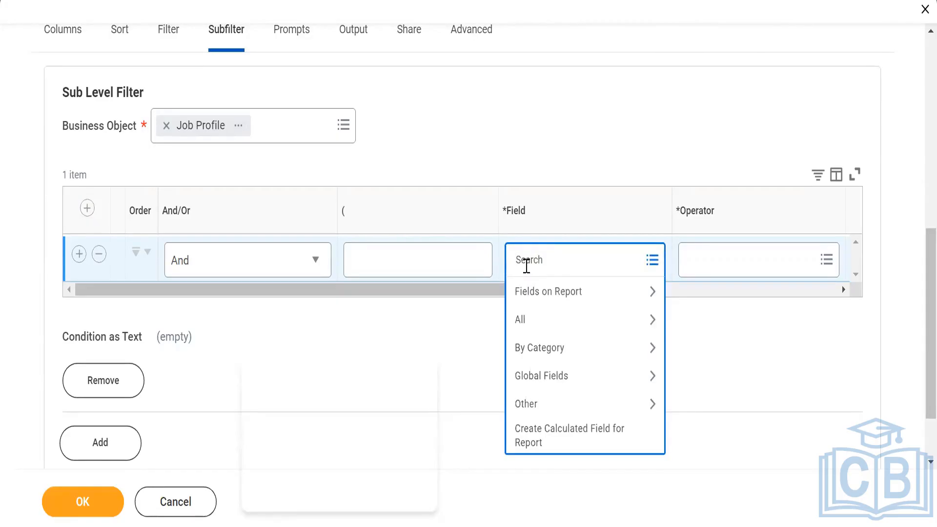
pyautogui.write('Comp gr')
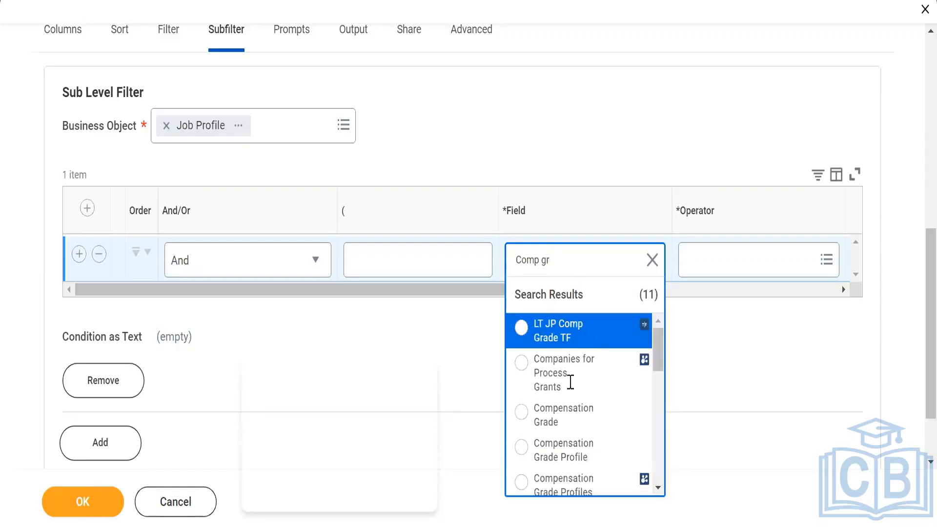
pyautogui.click(523, 416)
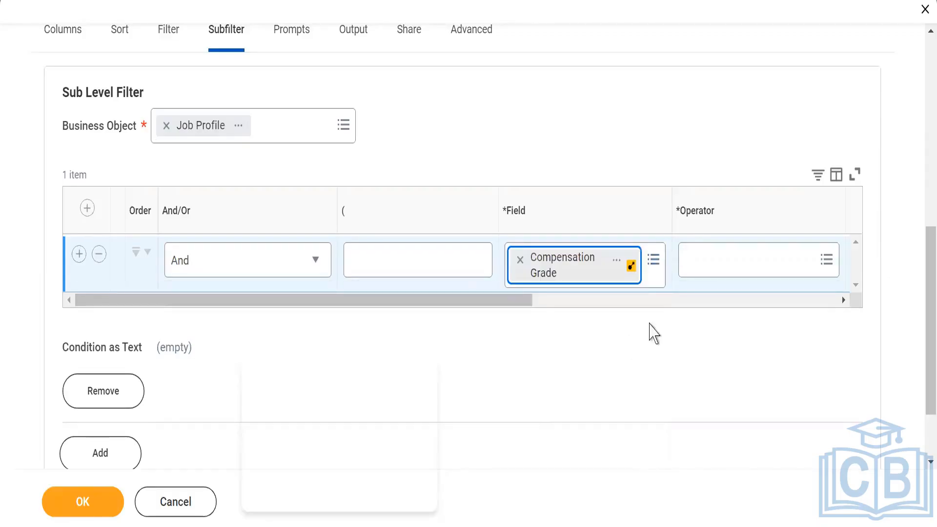
# Set the Compensation Grade condition's operator to "is not empty" and save the report definition.
pyautogui.moveTo(521, 300); pyautogui.dragTo(610, 305)
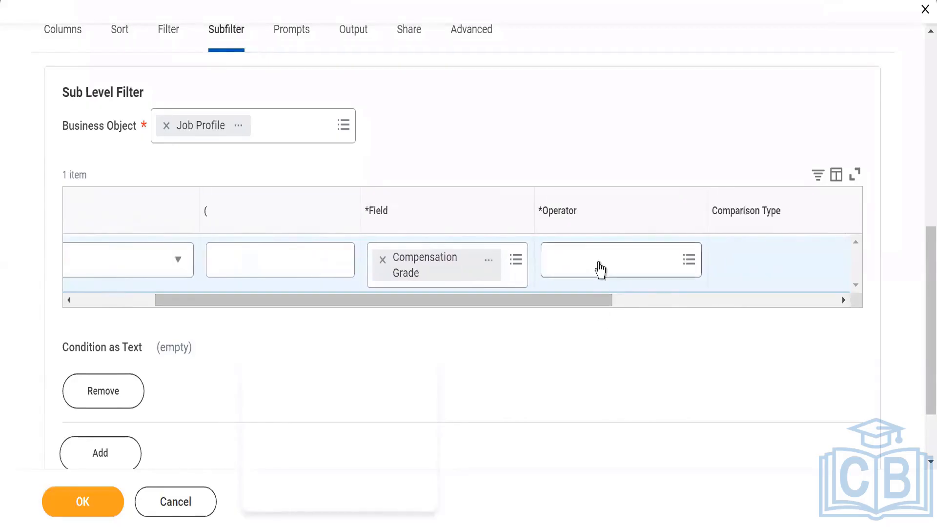
pyautogui.click(600, 269)
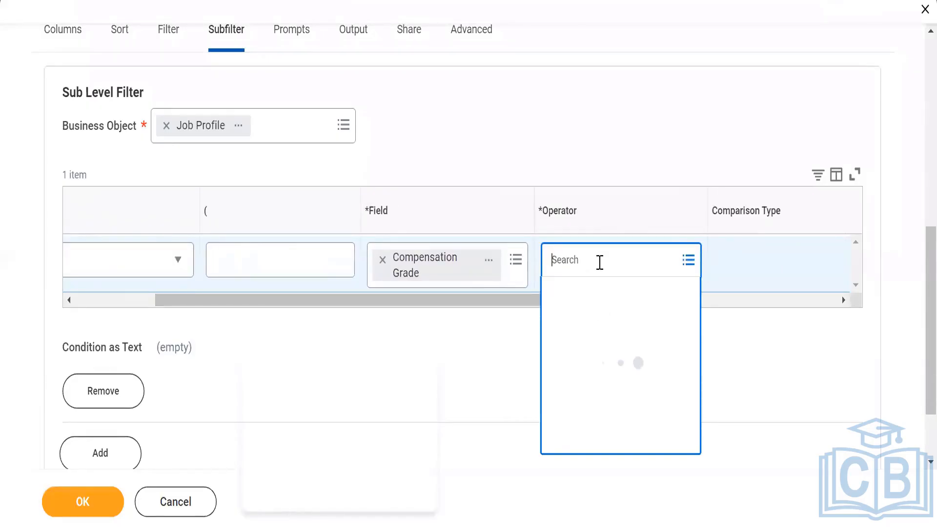
pyautogui.click(575, 326)
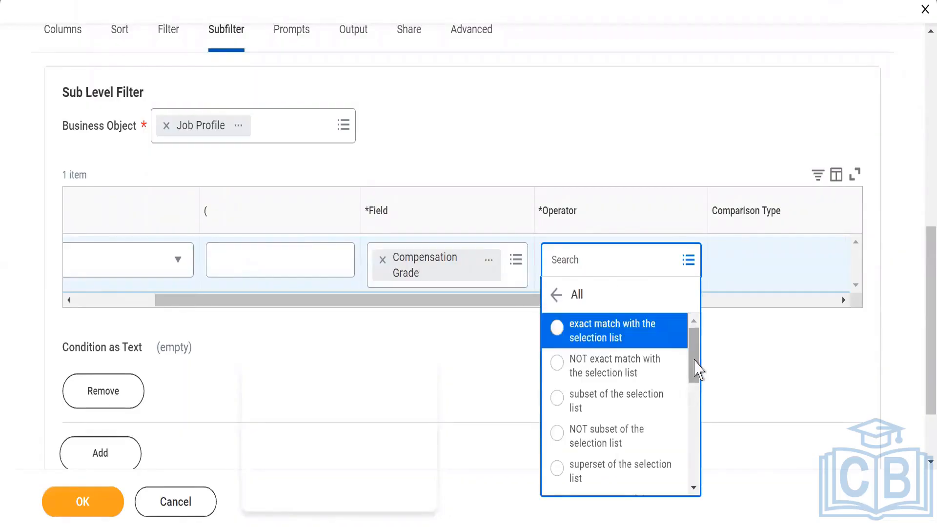
pyautogui.scroll(-3, 696, 471)
pyautogui.scroll(-3, 697, 471)
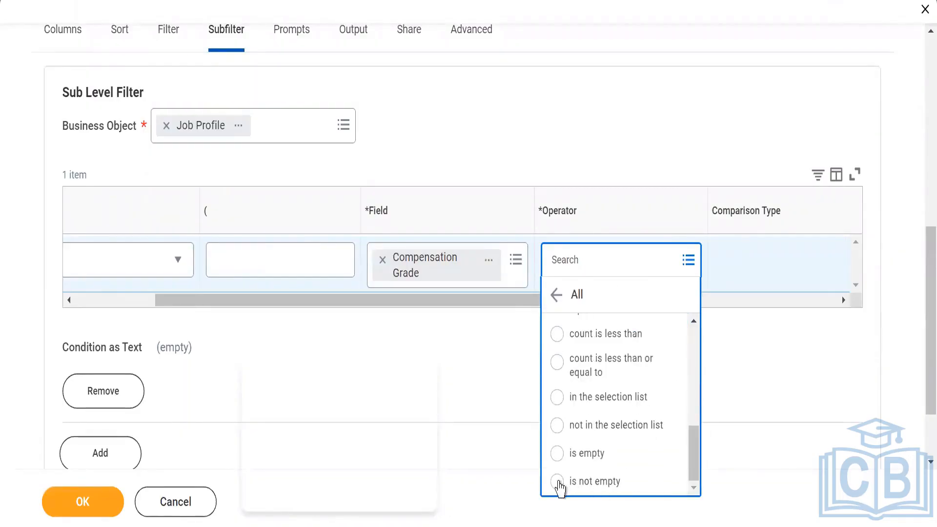
pyautogui.click(558, 482)
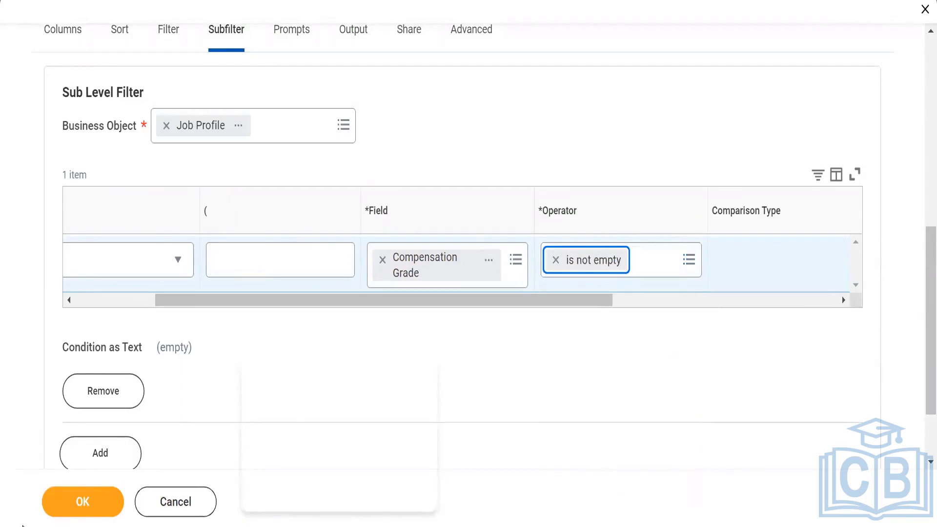
pyautogui.click(73, 505)
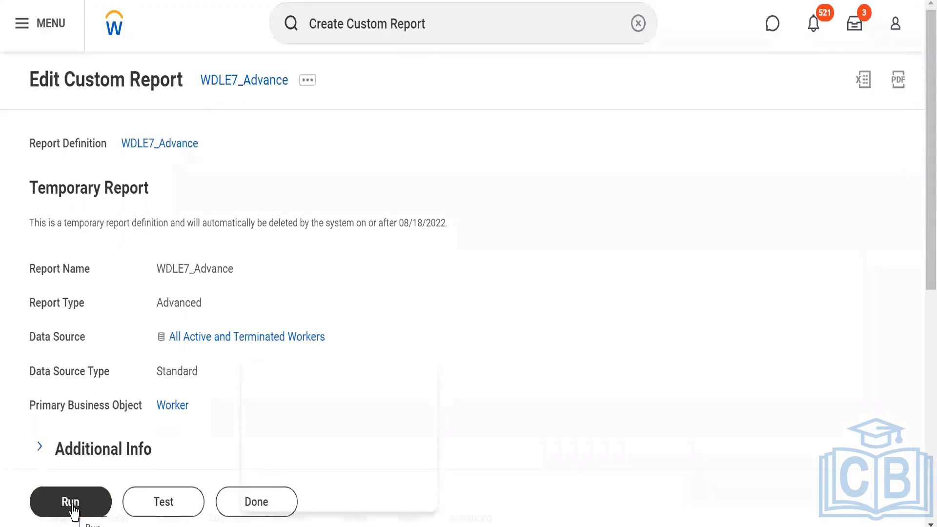
# Run the saved report WDLE7_Advance and reopen its definition for editing from the report output.
pyautogui.click(70, 501)
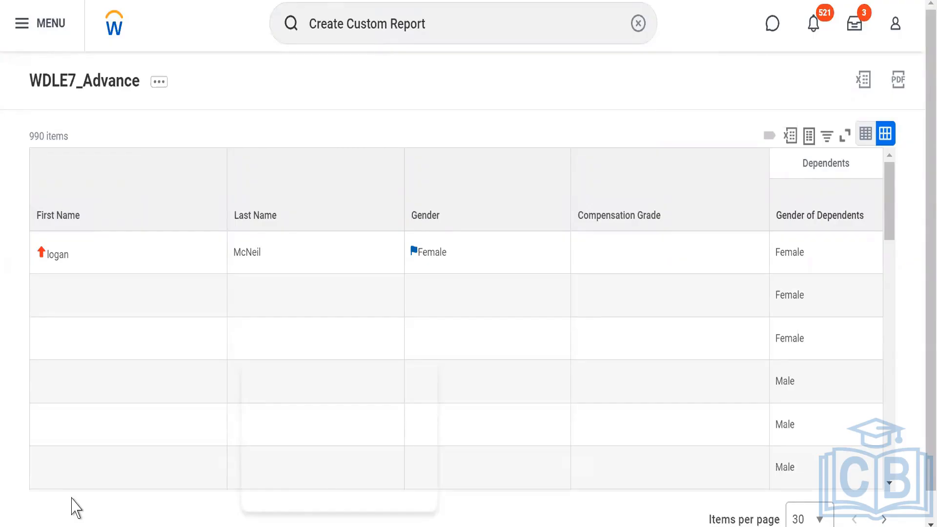
pyautogui.click(161, 89)
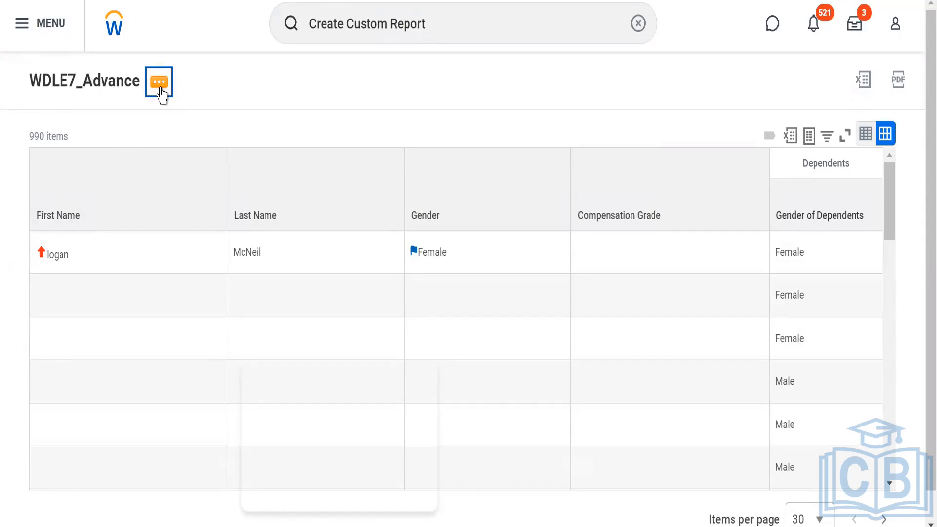
pyautogui.click(159, 82)
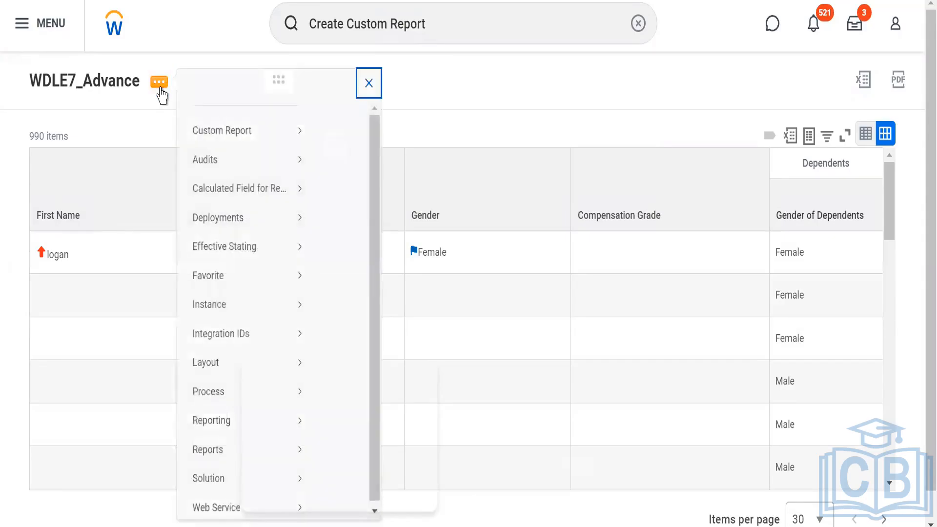
pyautogui.moveTo(278, 151)
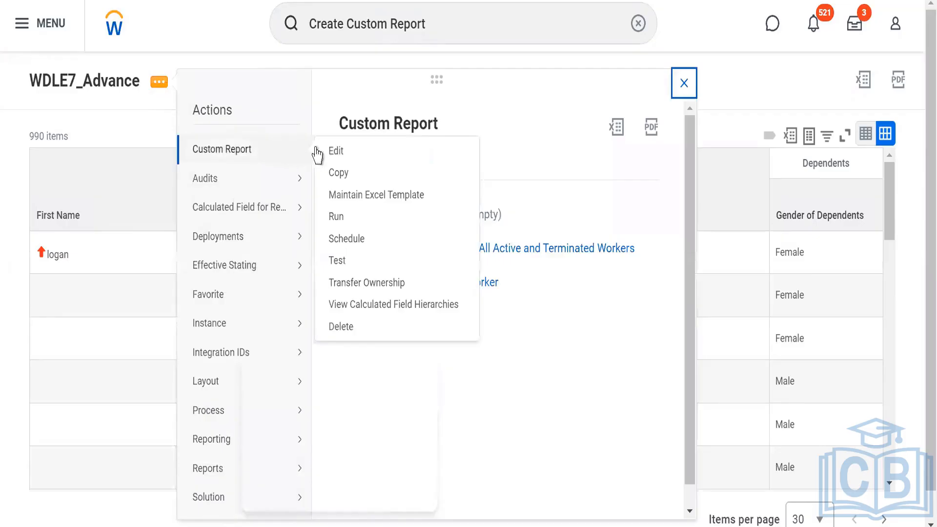
pyautogui.click(337, 151)
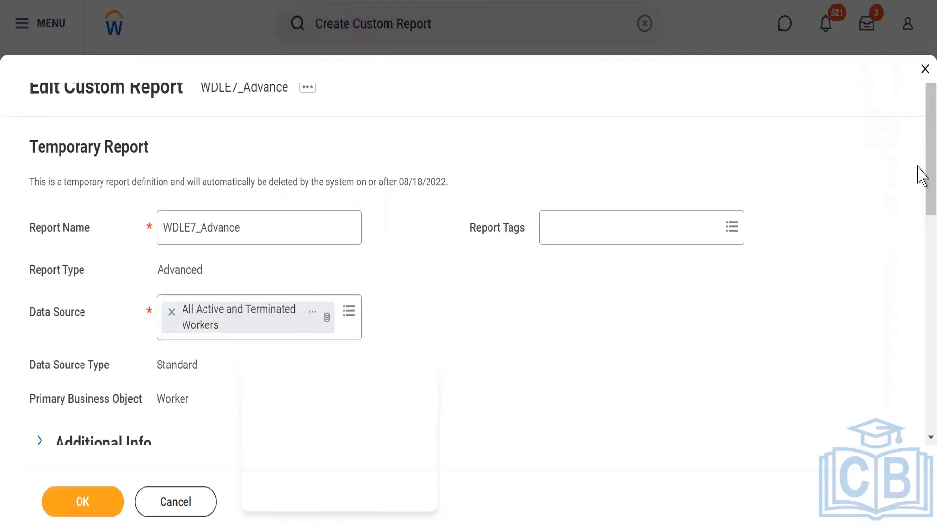
# Delete the Gender condition from the report's filter on instances and save the report definition.
pyautogui.scroll(-8, 922, 176)
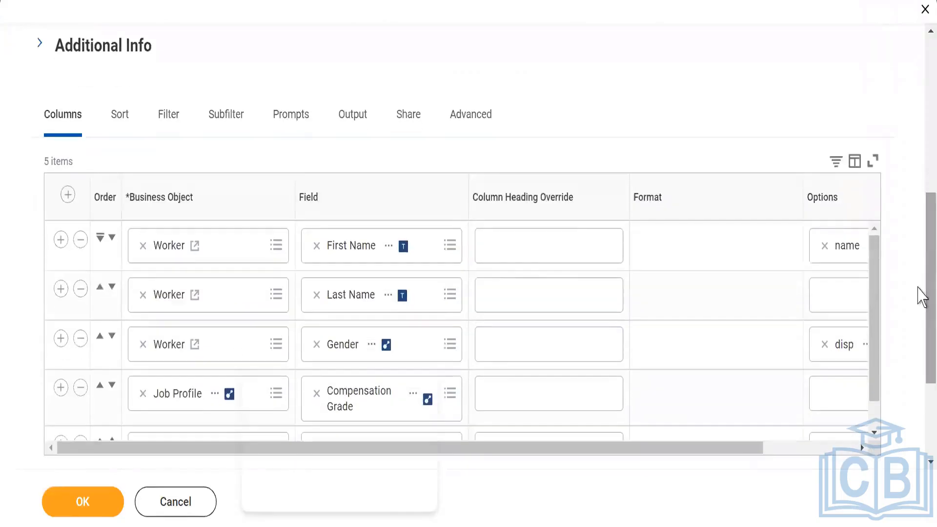
pyautogui.click(168, 126)
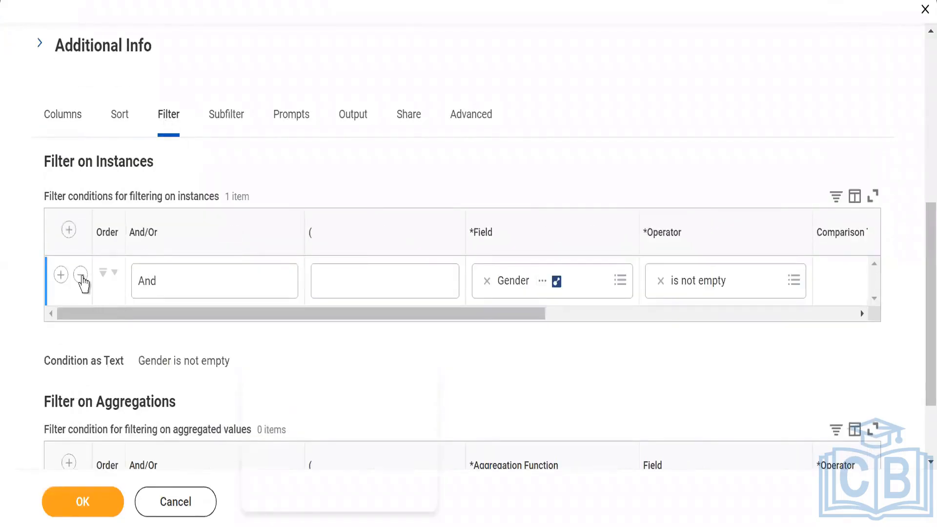
pyautogui.click(82, 276)
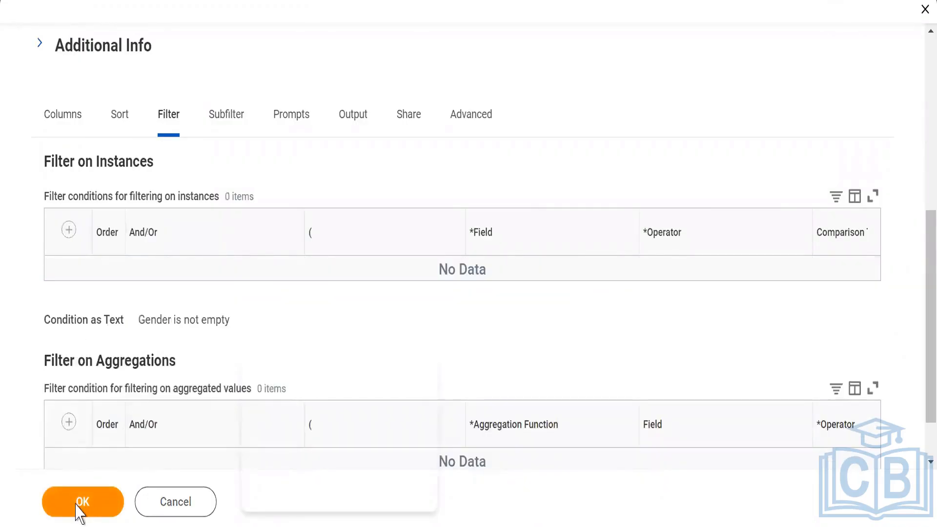
pyautogui.click(81, 503)
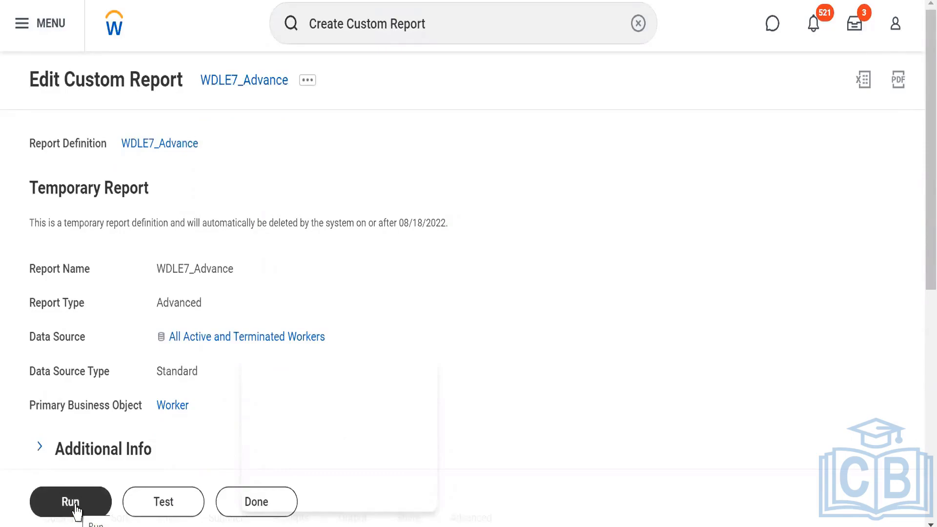
# Run the report without the Gender filter and examine the first worker's row across all columns.
pyautogui.click(77, 510)
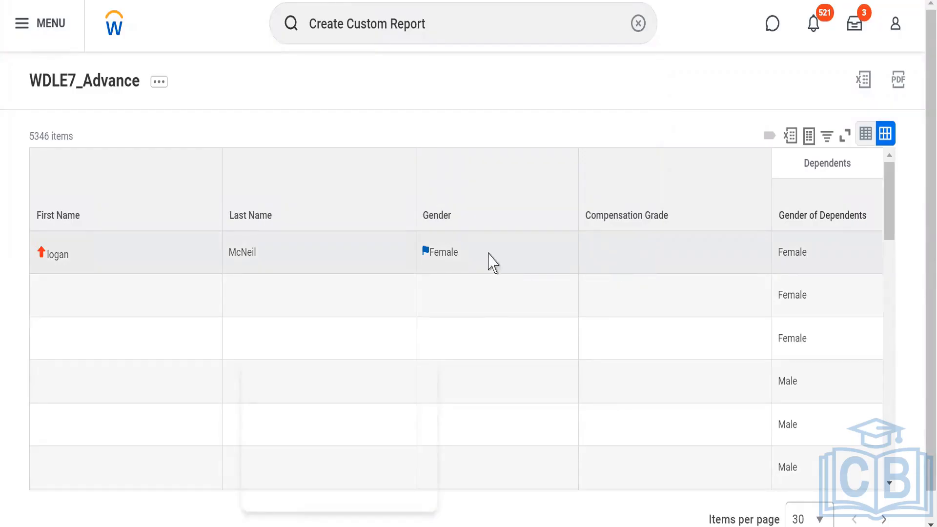
pyautogui.moveTo(482, 254)
pyautogui.moveTo(49, 253); pyautogui.dragTo(289, 243)
pyautogui.moveTo(503, 257); pyautogui.dragTo(513, 263)
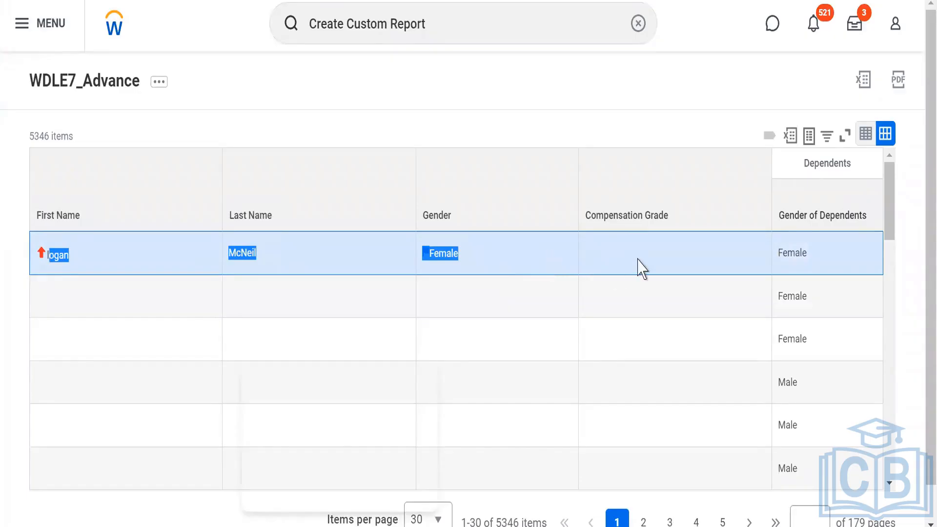
pyautogui.moveTo(642, 268); pyautogui.dragTo(825, 273)
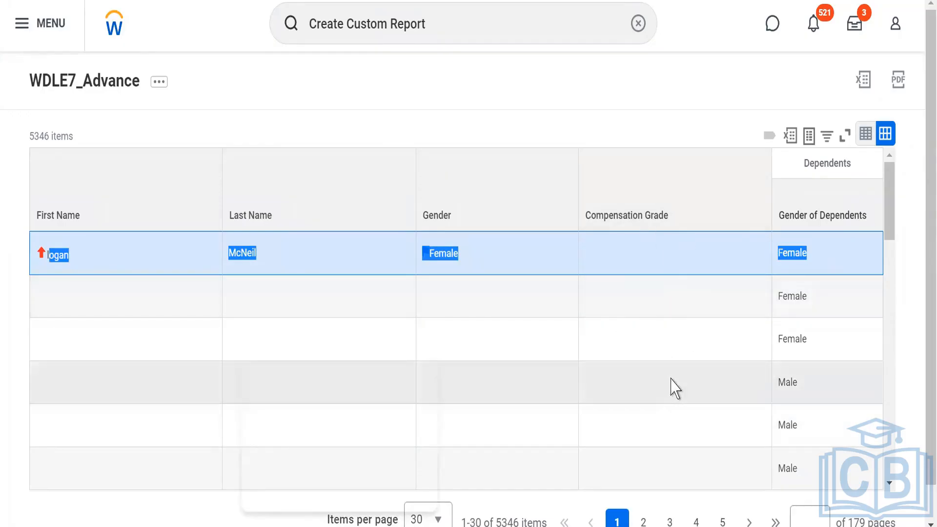
pyautogui.click(420, 134)
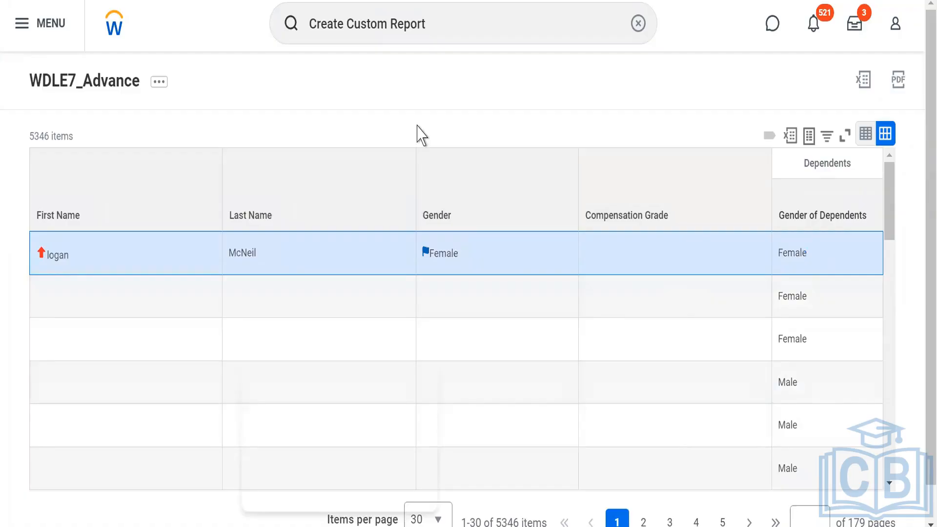
# Open the custom report WDLE7_Advance for editing again from its output.
pyautogui.click(158, 88)
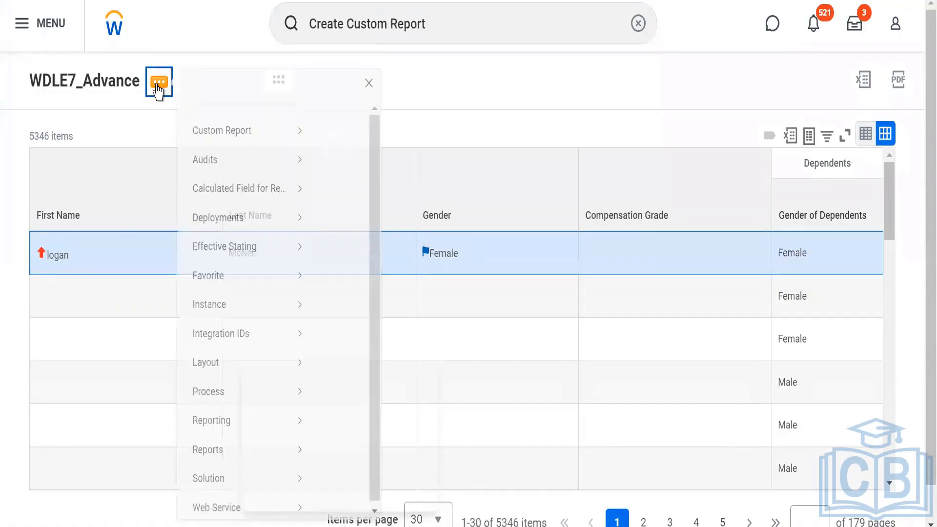
pyautogui.moveTo(244, 152)
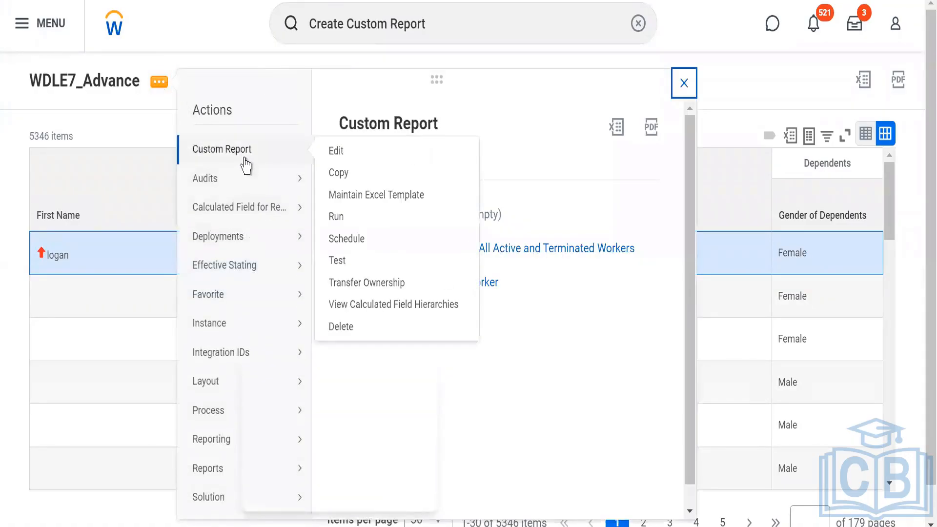
pyautogui.click(332, 151)
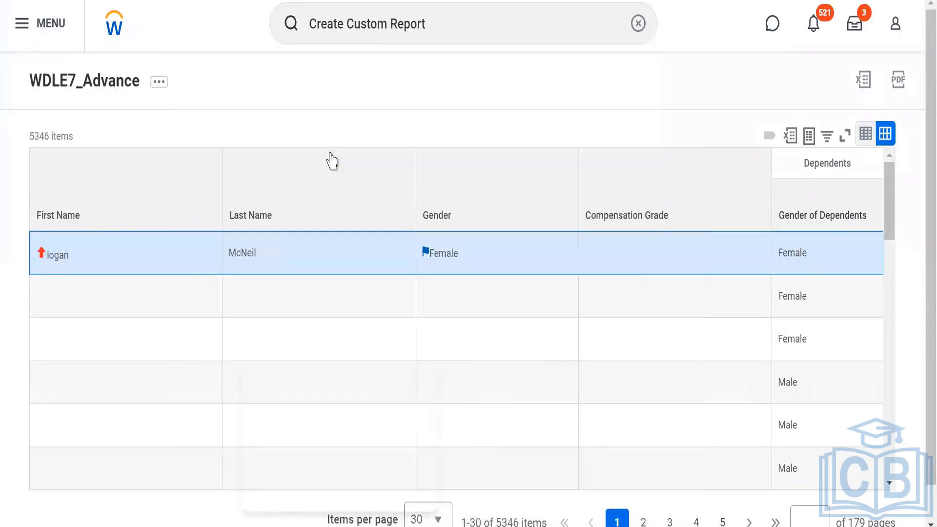